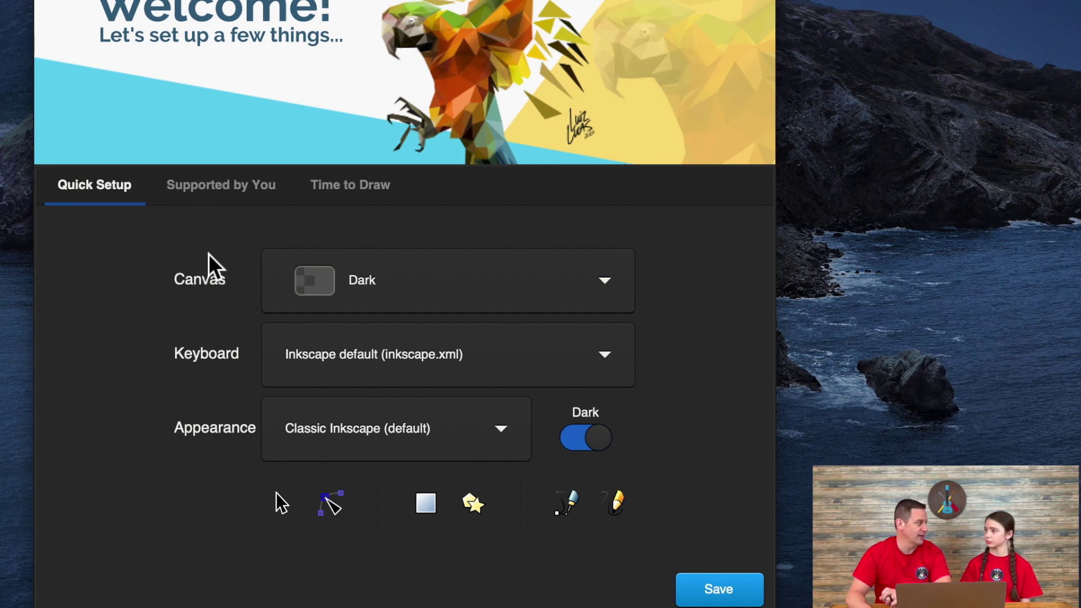
Step: Keep the Dark canvas option in Quick Setup and save the setup choices
left_click(605, 288)
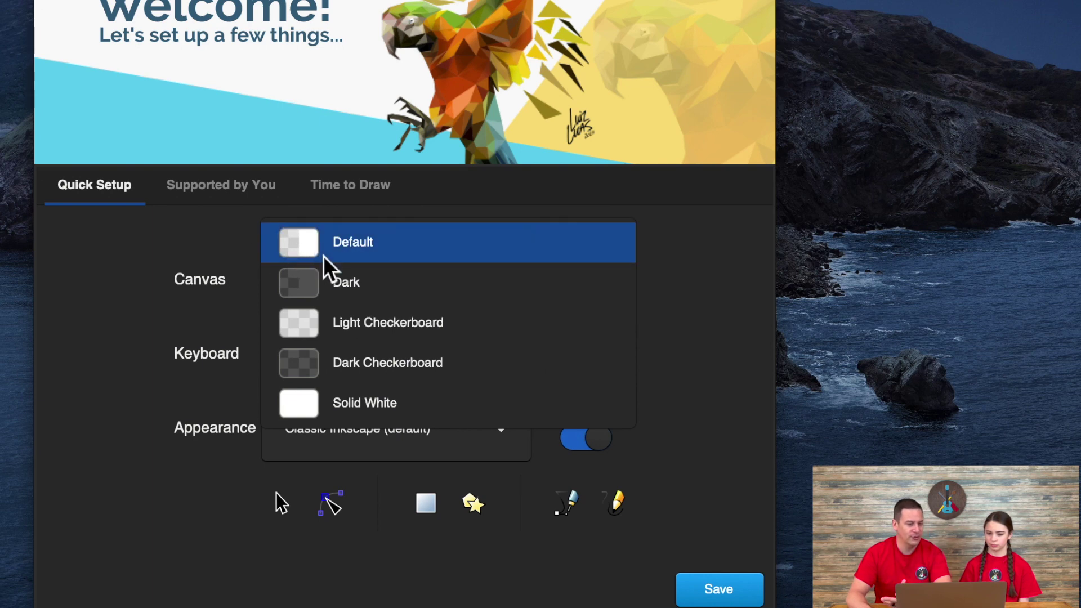
left_click(298, 285)
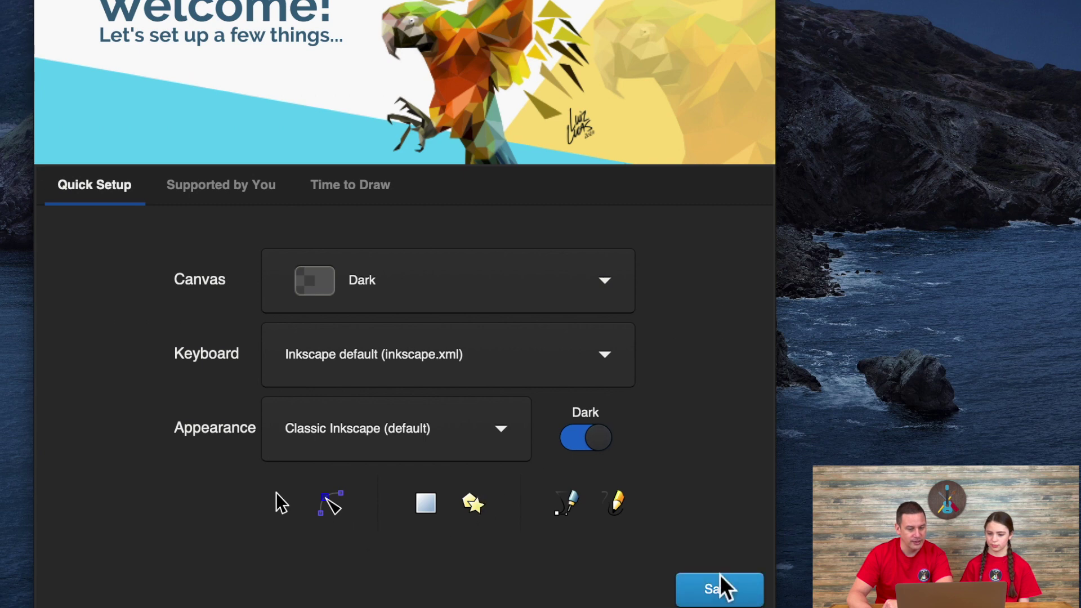
left_click(719, 589)
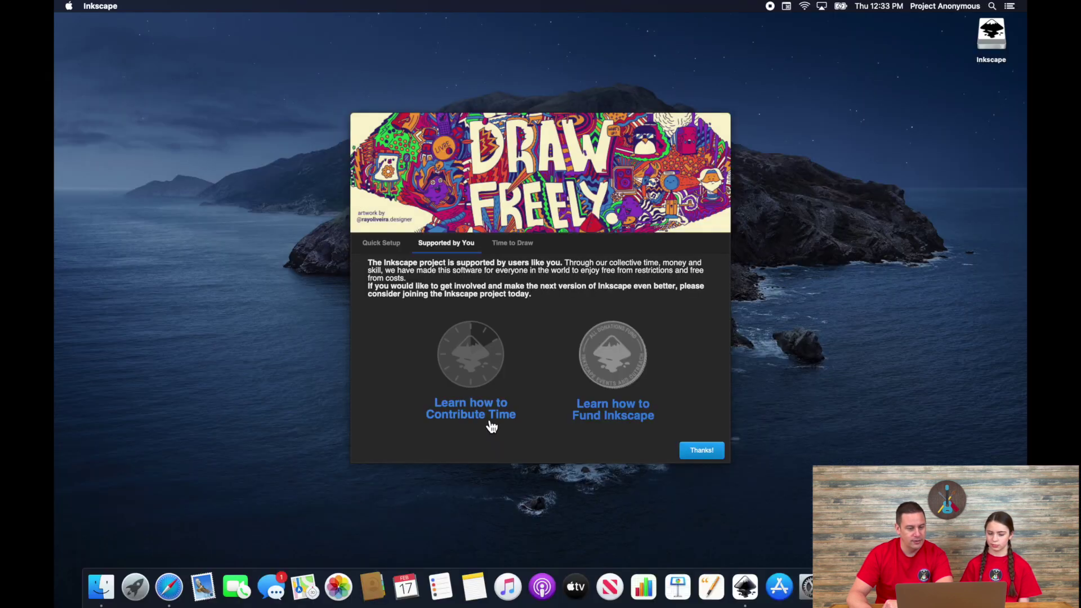
Step: Go to the Time to Draw page and start a new blank document
left_click(715, 452)
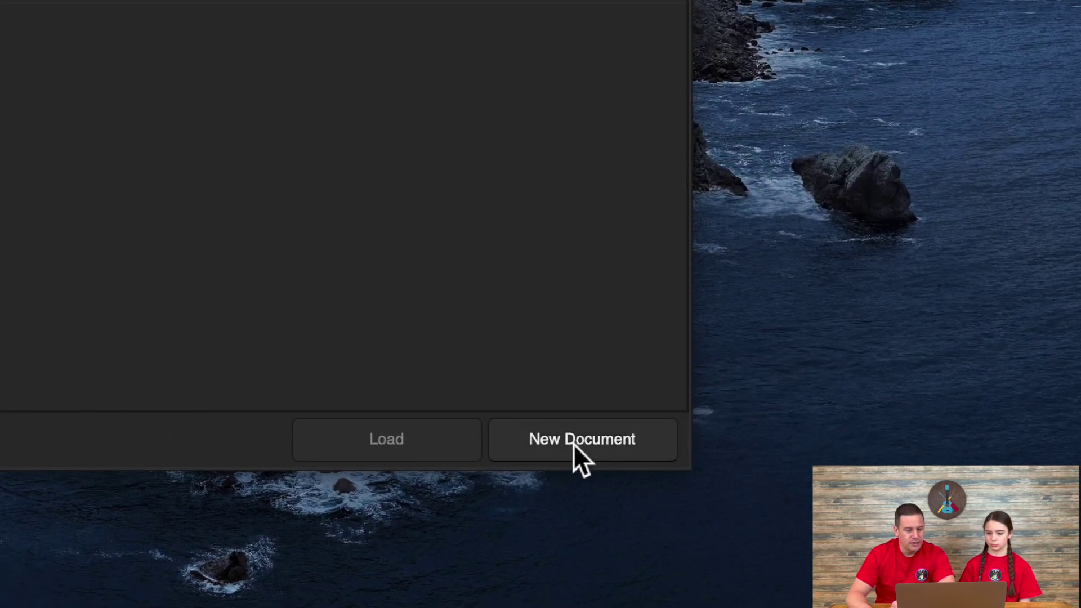
left_click(572, 444)
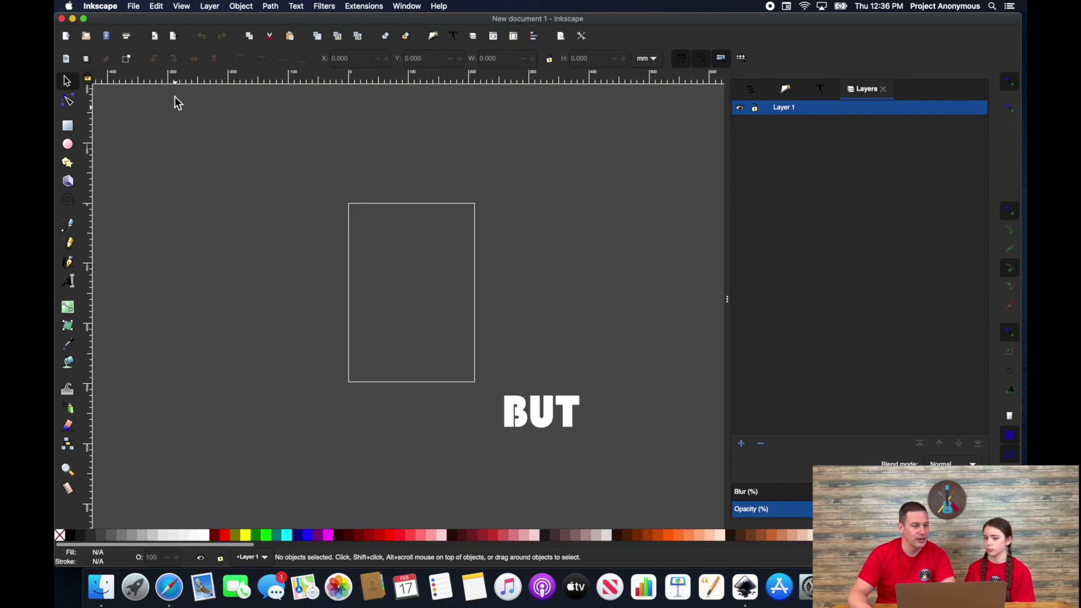
Step: Open Document Properties and set the display units to inches
left_click(134, 6)
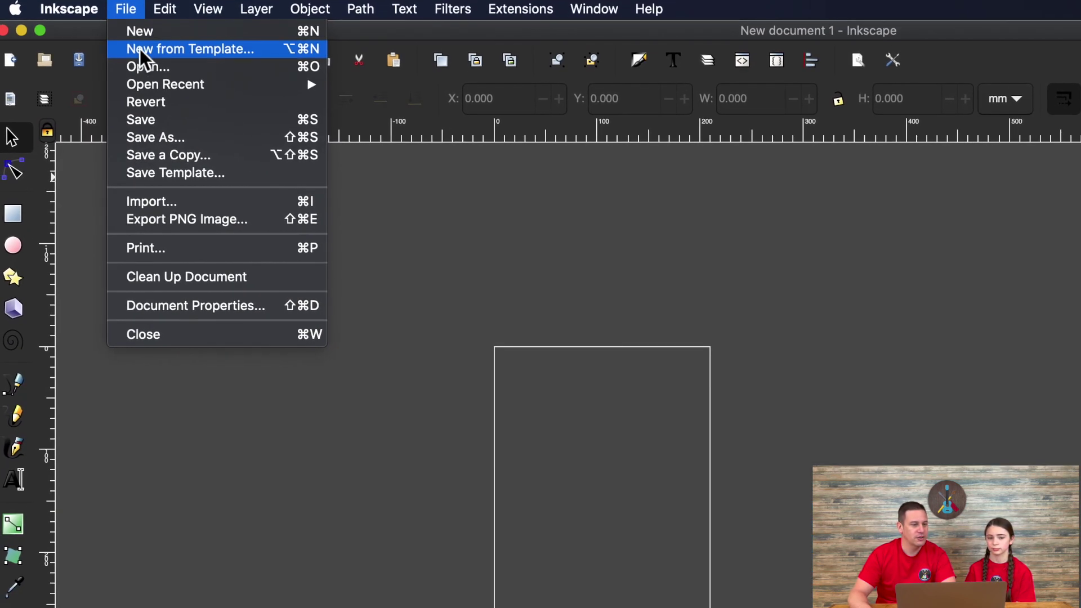
left_click(170, 306)
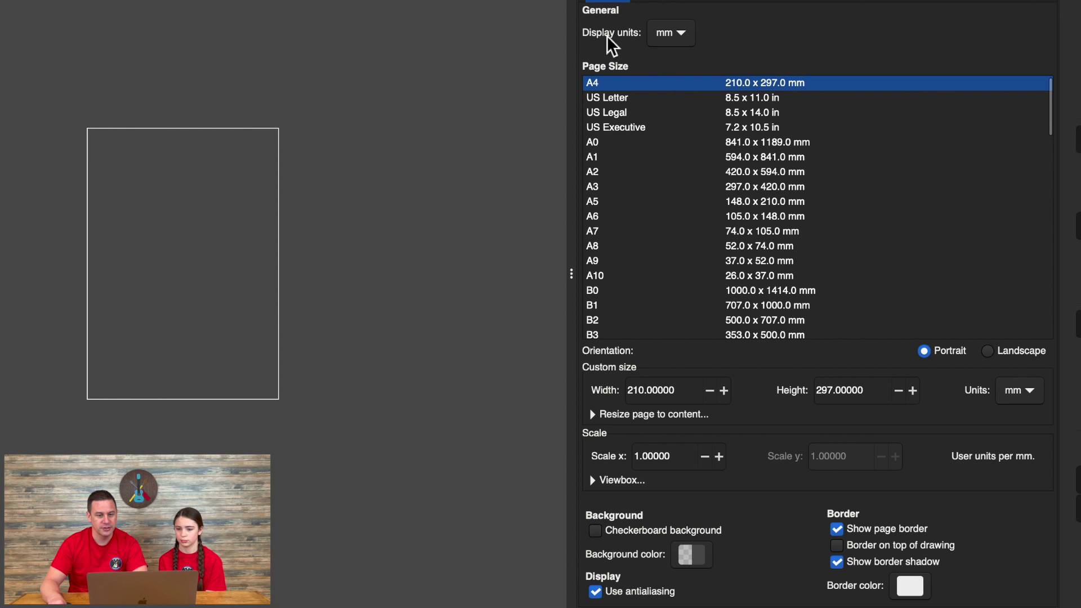
left_click(683, 39)
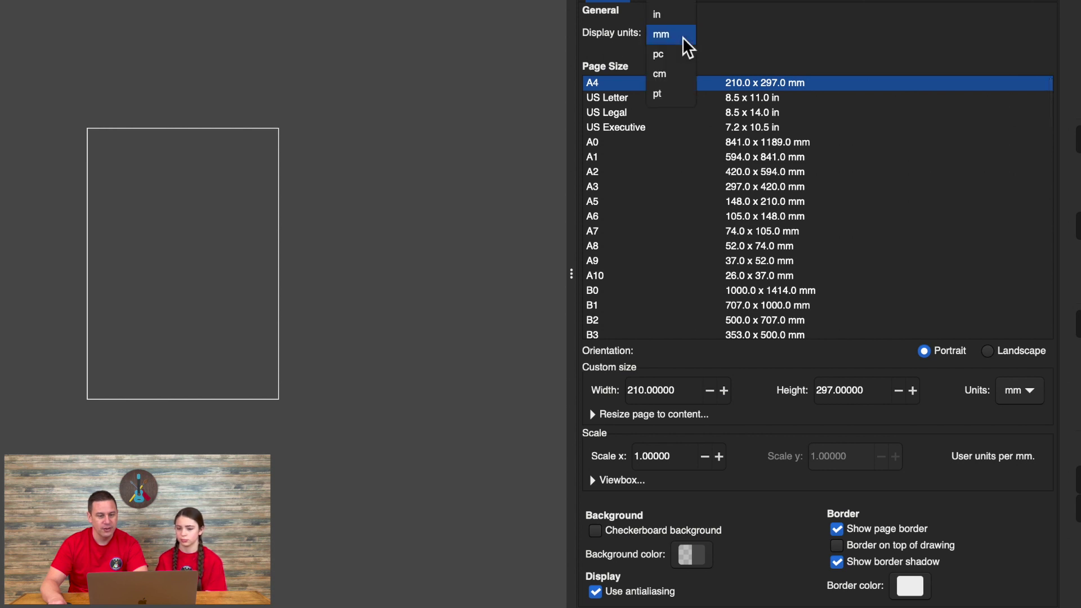
left_click(662, 15)
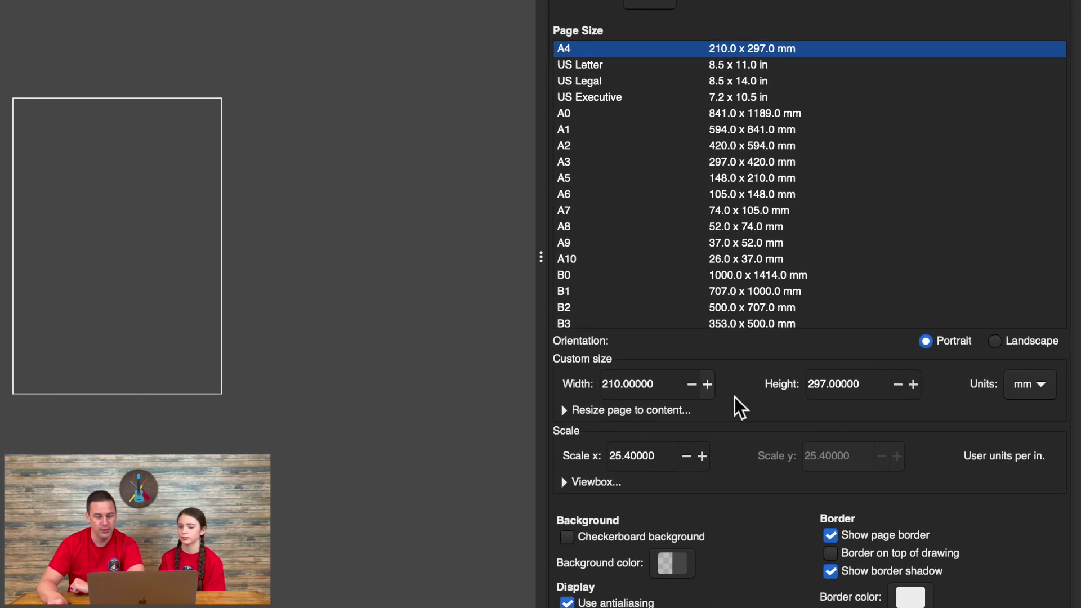
Step: Give the page a custom size of 4 × 4 in, with size units in inches
left_click(1035, 384)
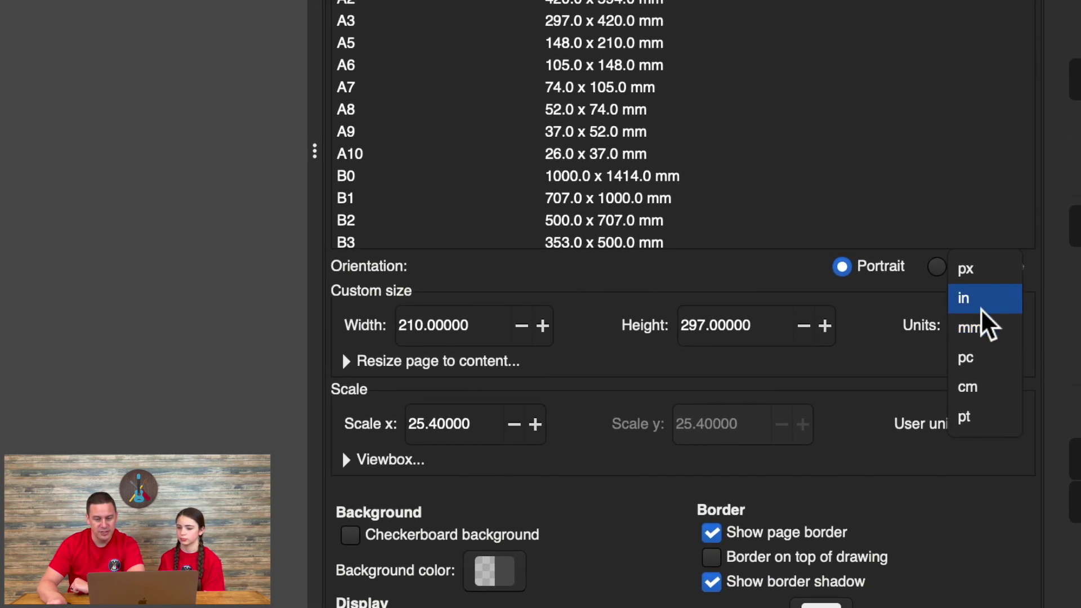
left_click(981, 309)
left_click_drag(478, 326, 376, 326)
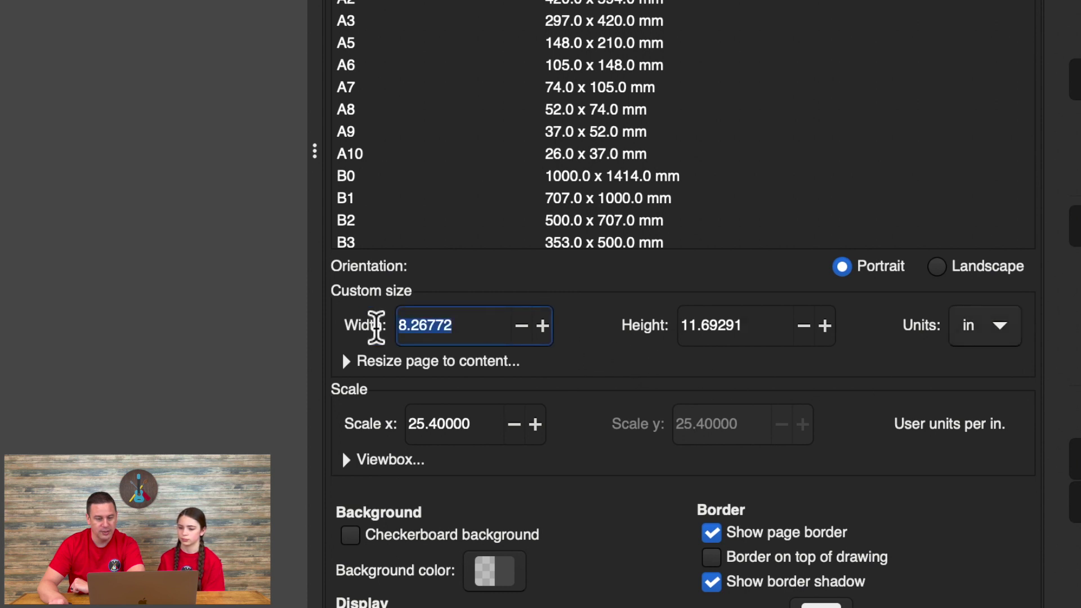
type("4")
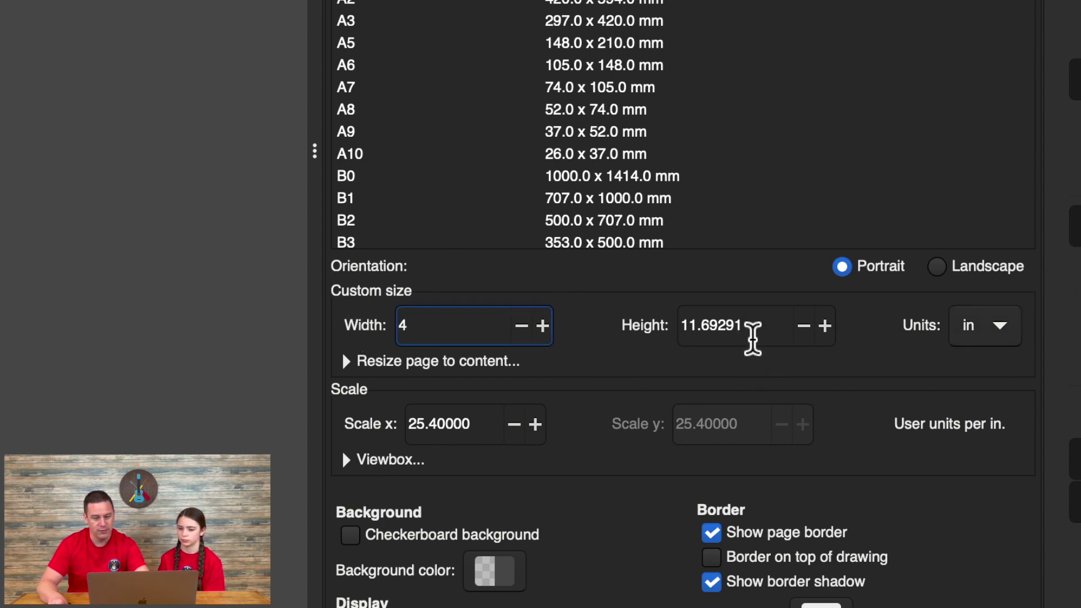
left_click_drag(752, 338, 606, 321)
type("4")
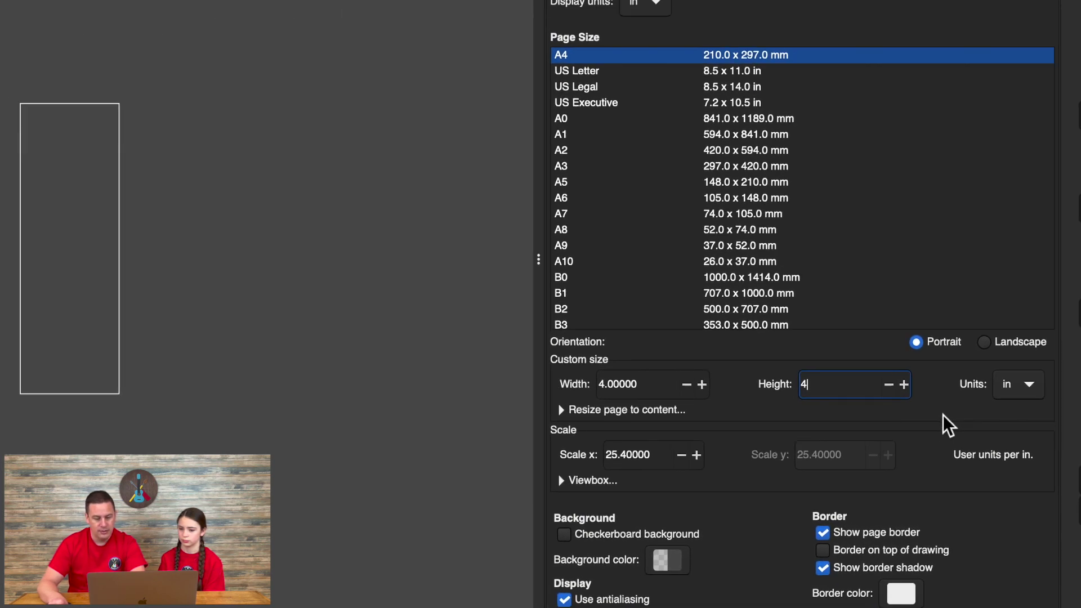
key("Return")
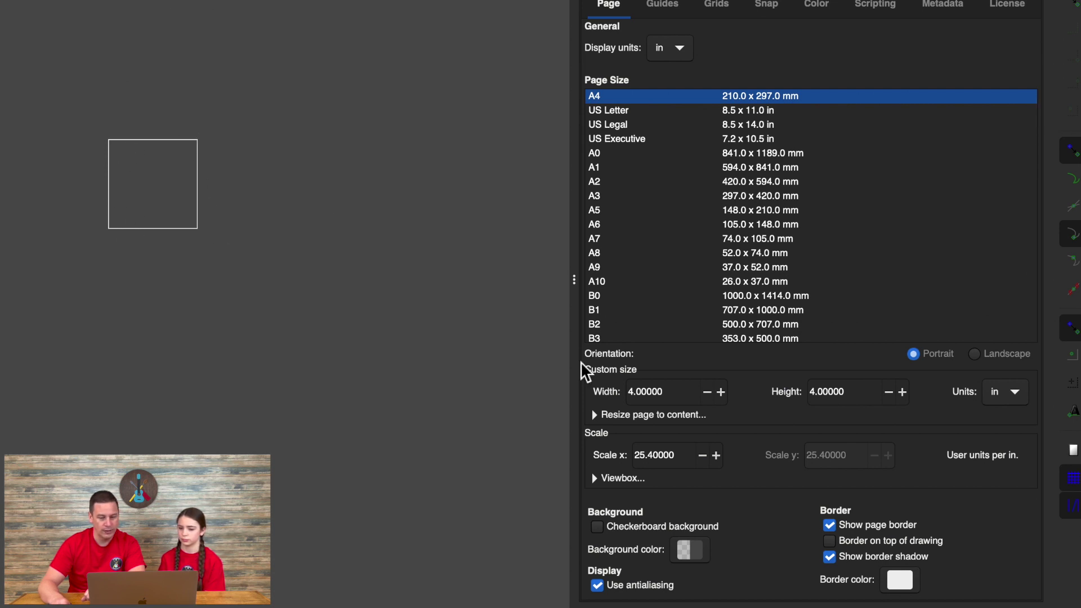
Step: Toggle the checkerboard background, then draw a test circle with no stroke and dark gray fill
left_click(598, 528)
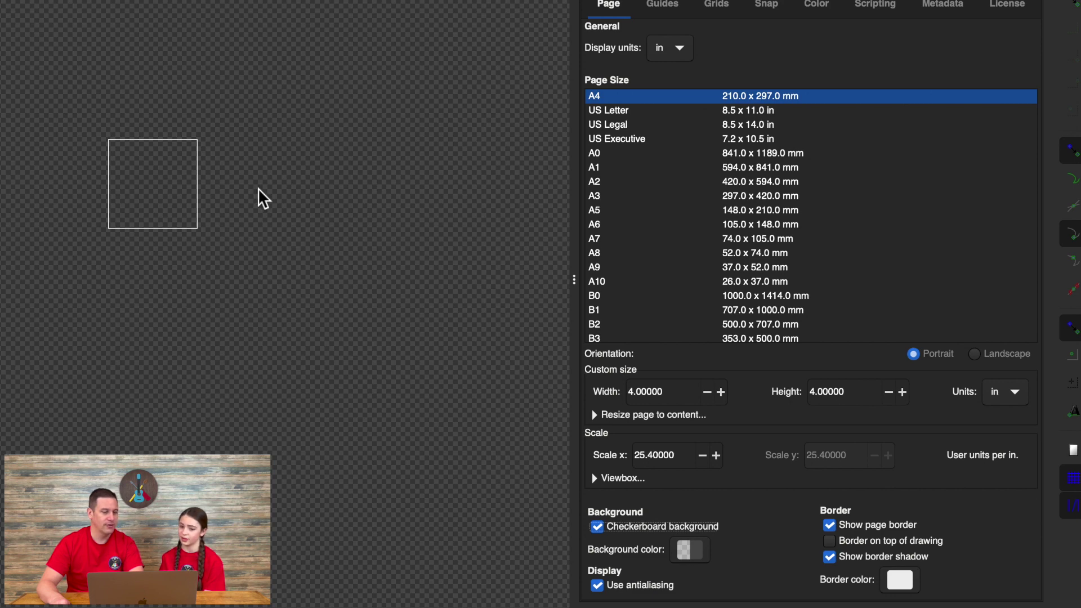
left_click(598, 527)
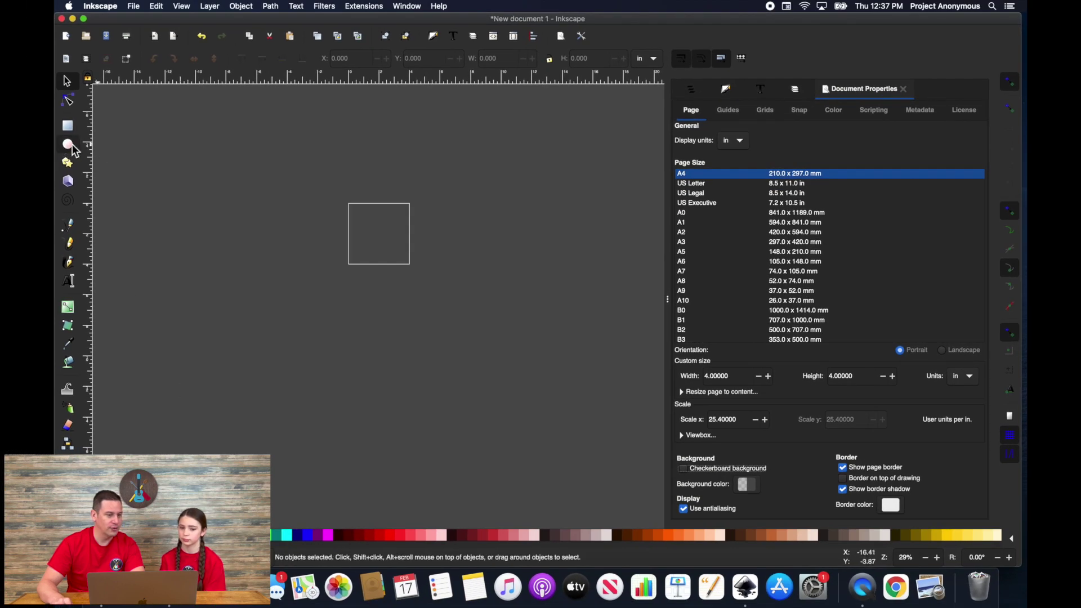
left_click_drag(164, 148, 230, 182)
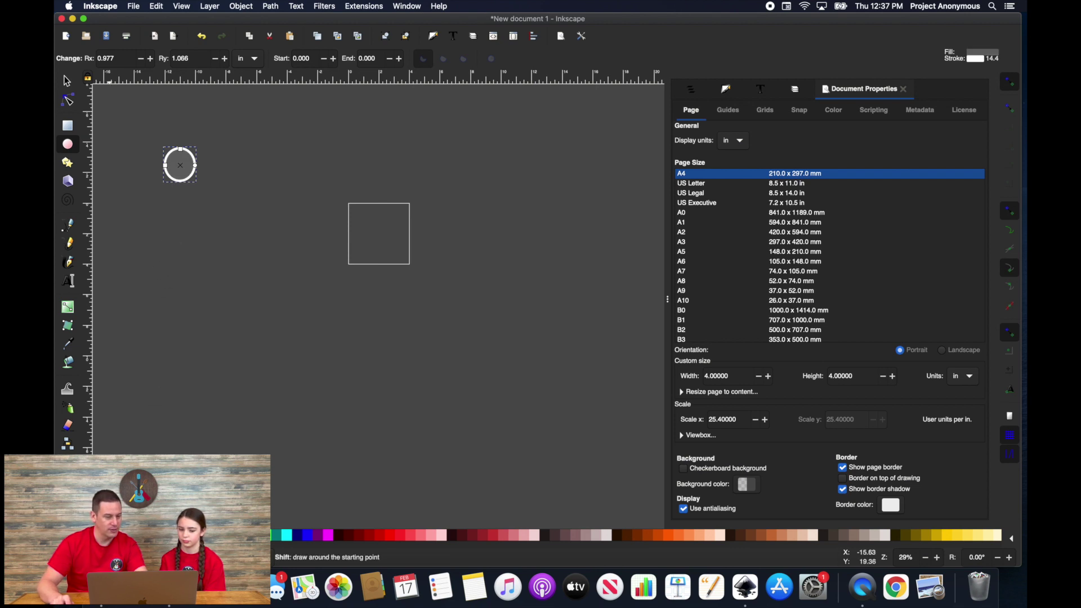
left_click(62, 535, "shift")
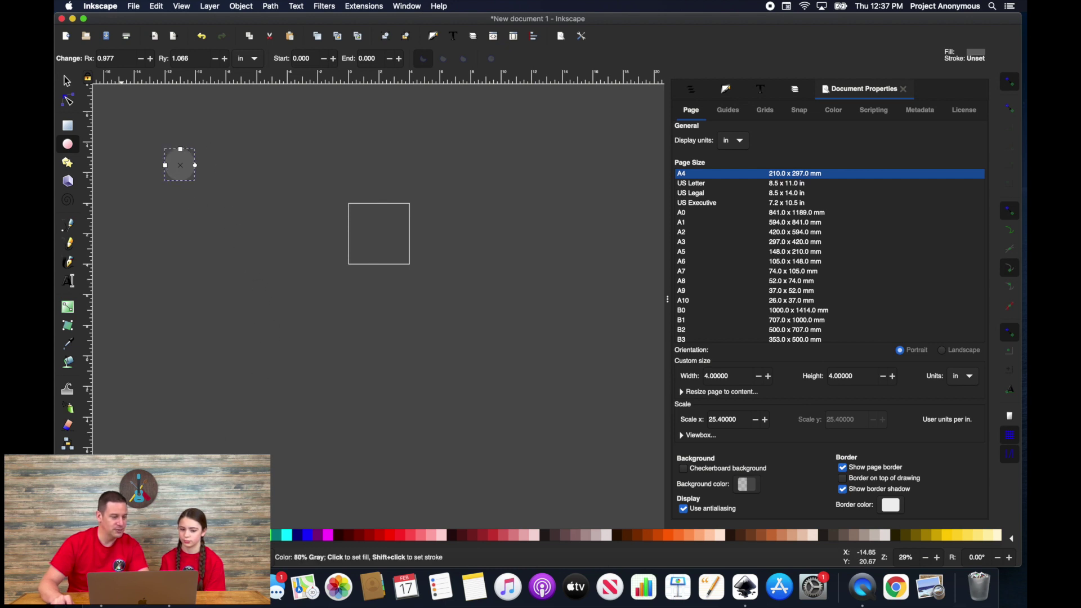
left_click(109, 535)
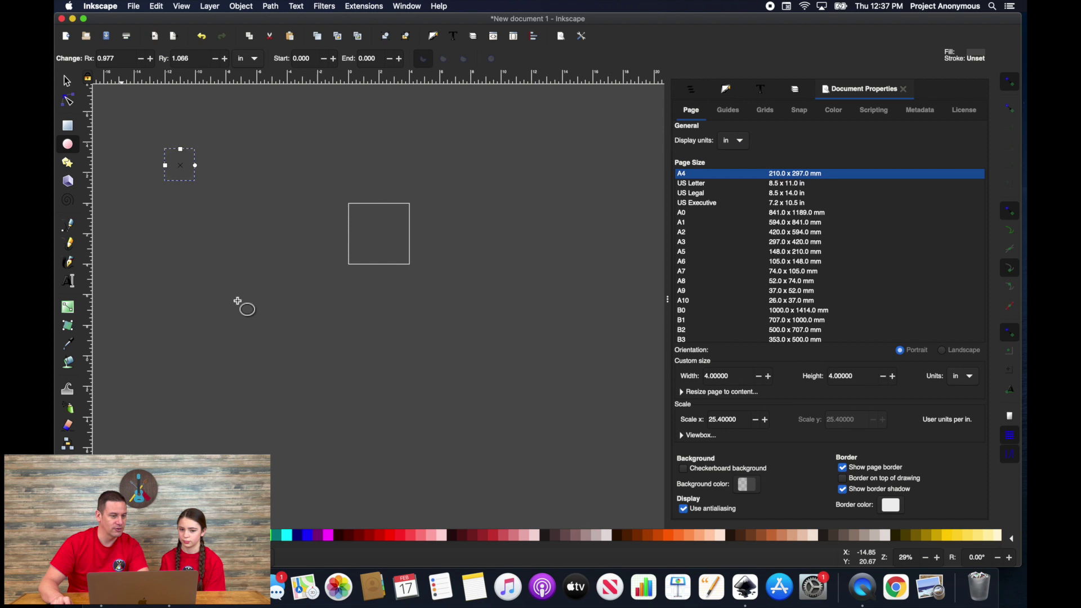
left_click(318, 273)
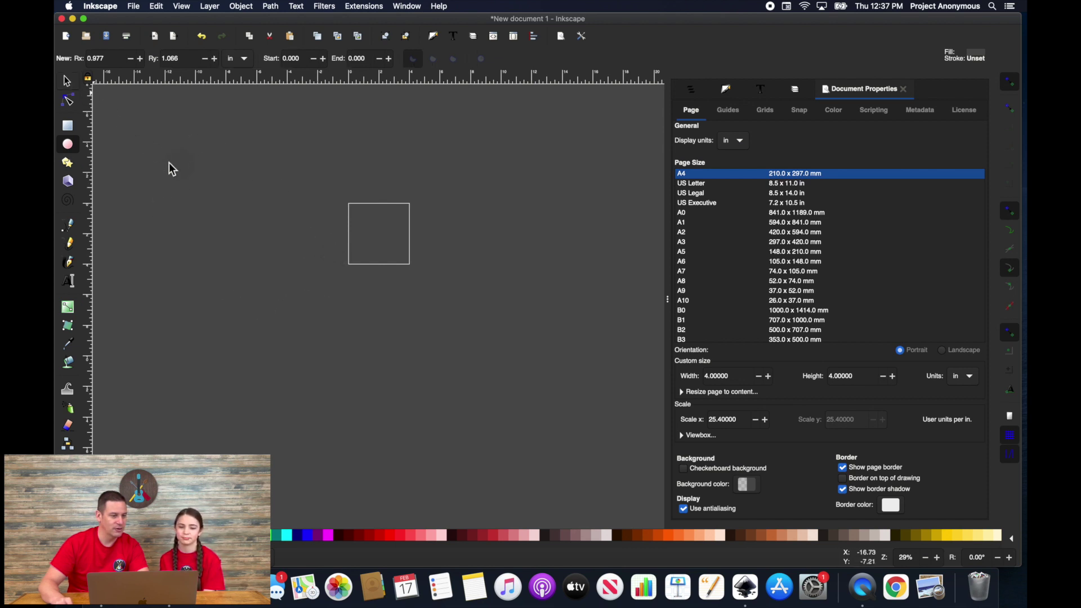
Step: Turn the checkerboard background back on and delete the test circle
key("s")
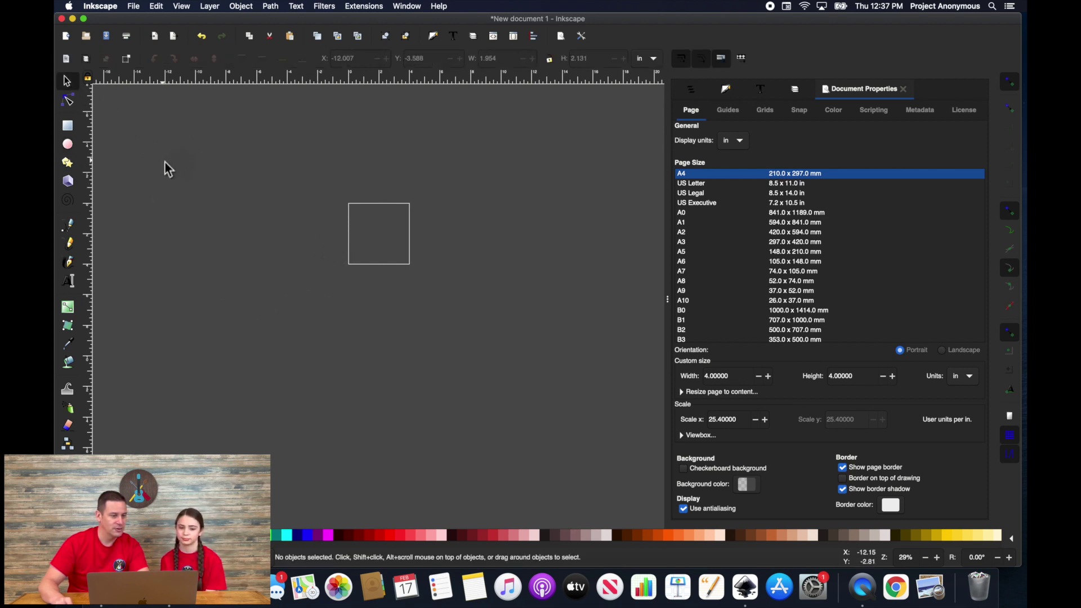
left_click(684, 469)
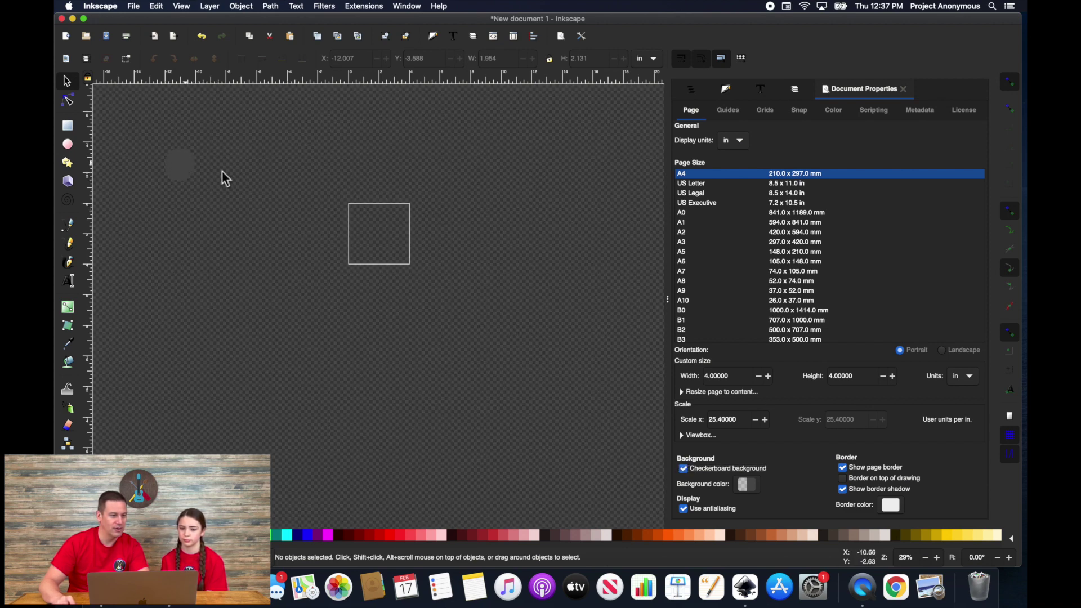
left_click(197, 169)
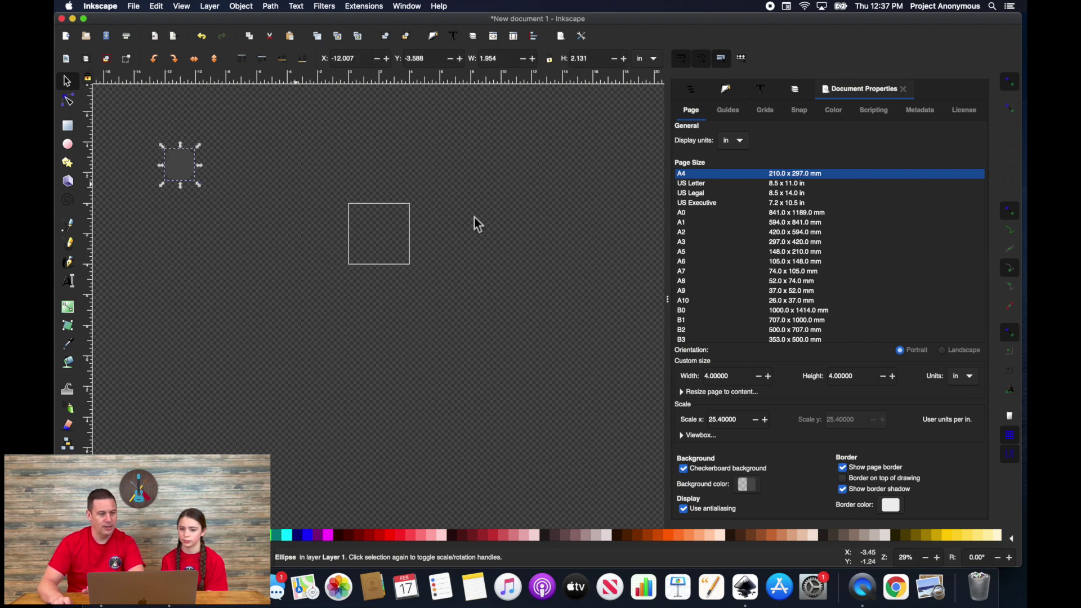
key("Delete")
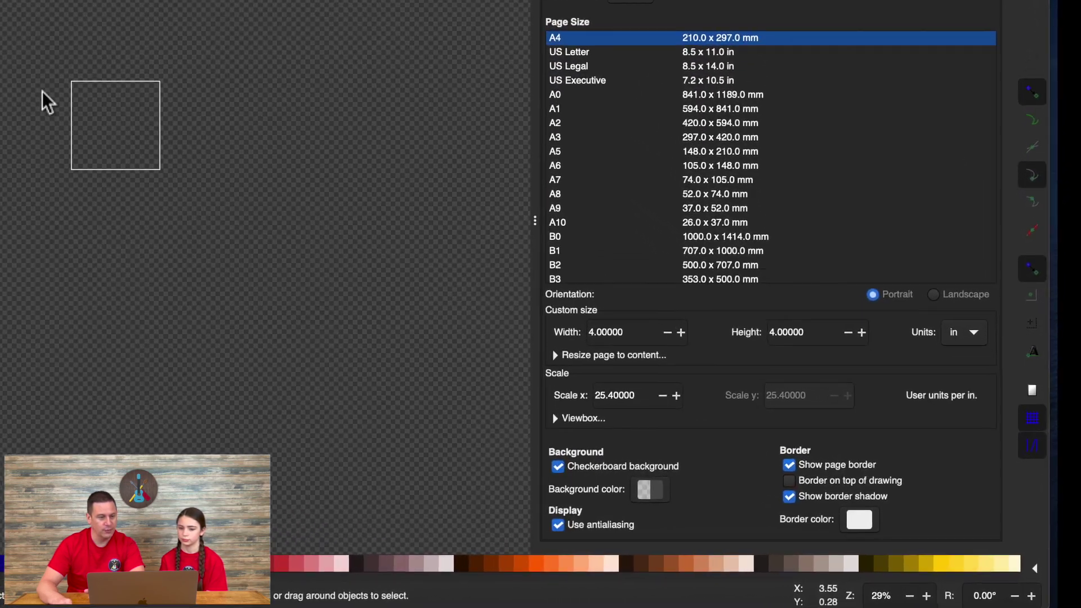
Step: Change the page border colour from near-white to red in the border colour picker
left_click(838, 519)
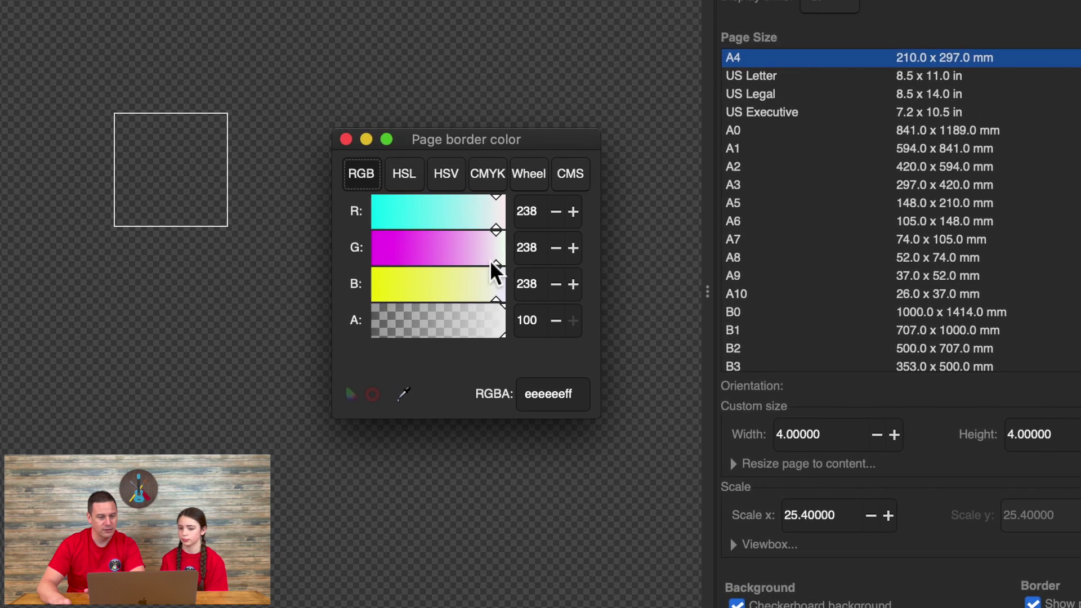
left_click_drag(265, 155, 243, 159)
left_click_drag(472, 272, 417, 272)
scroll(523, 247, "up", 10)
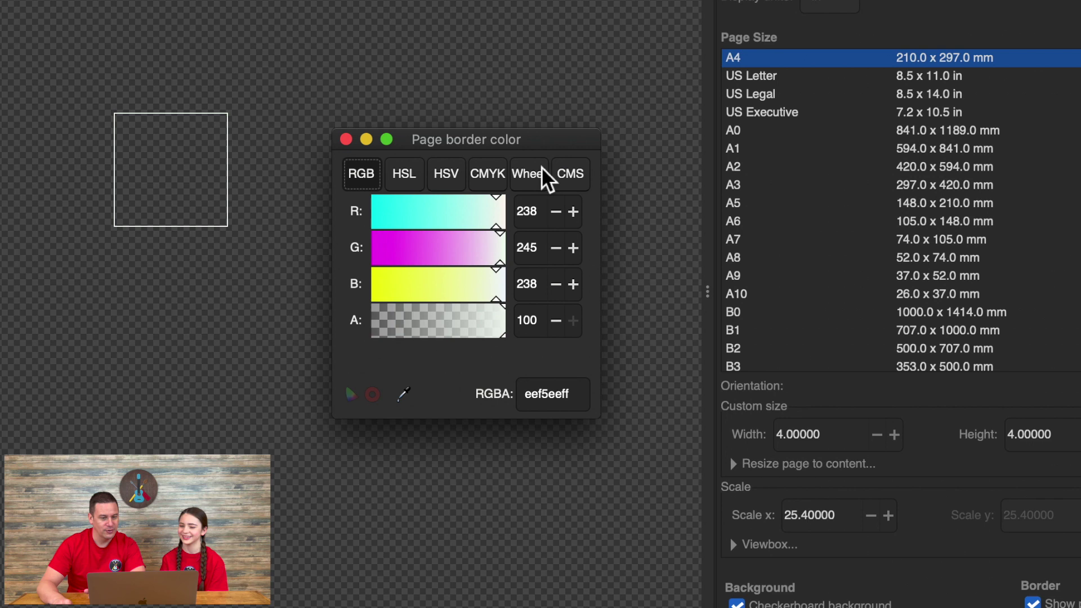
left_click(399, 176)
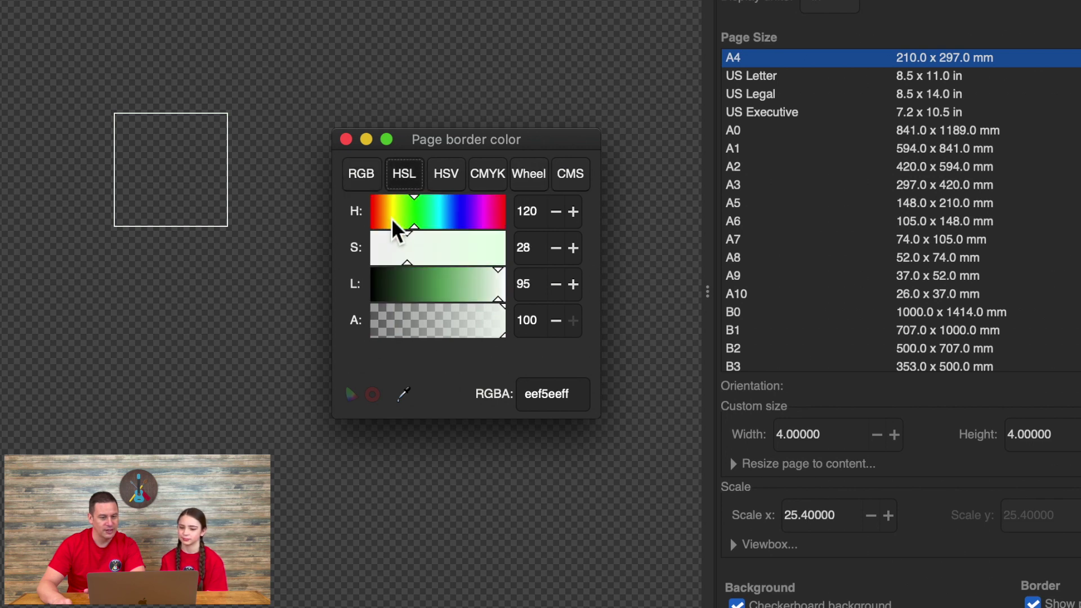
left_click(446, 173)
left_click_drag(414, 227, 374, 229)
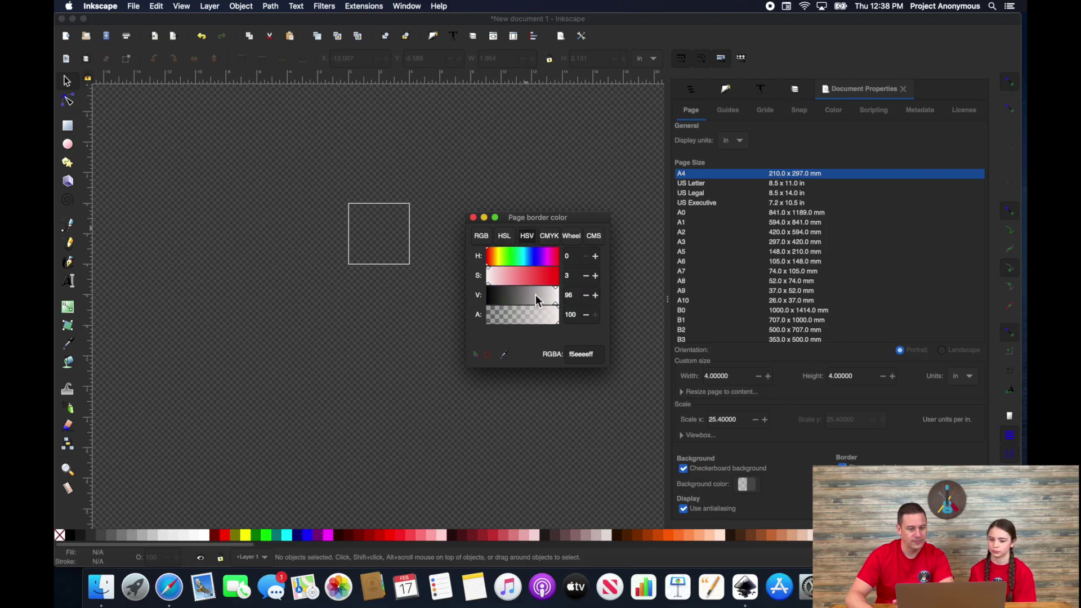
left_click(572, 236)
left_click(563, 286)
left_click(473, 217)
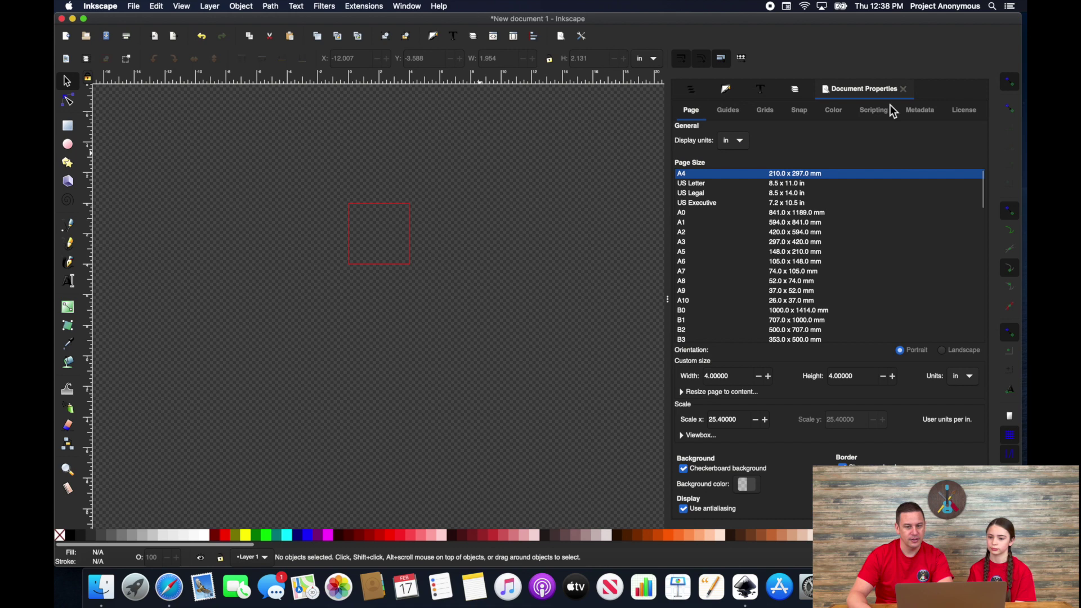
Step: Save the document as the template '4x4 Hoop', overwriting the existing template file
left_click(903, 89)
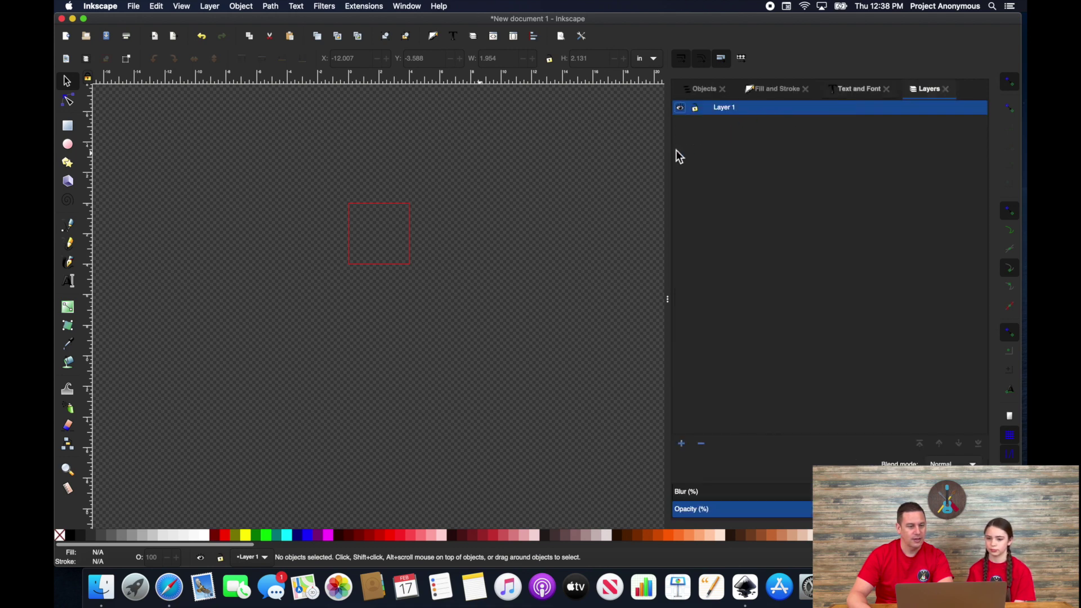
scroll(387, 222, "up", 8)
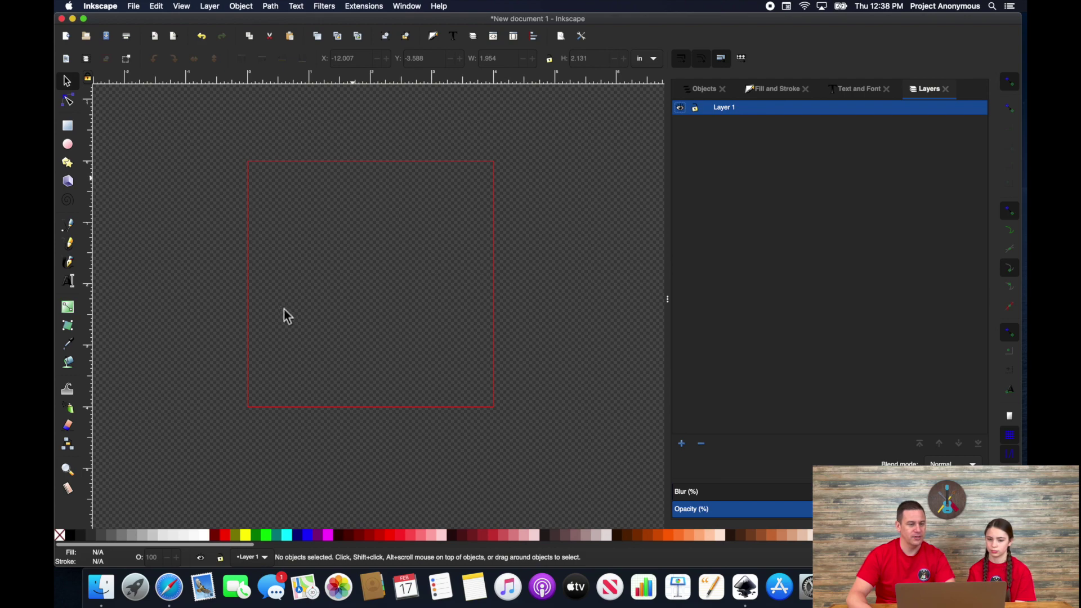
left_click(135, 14)
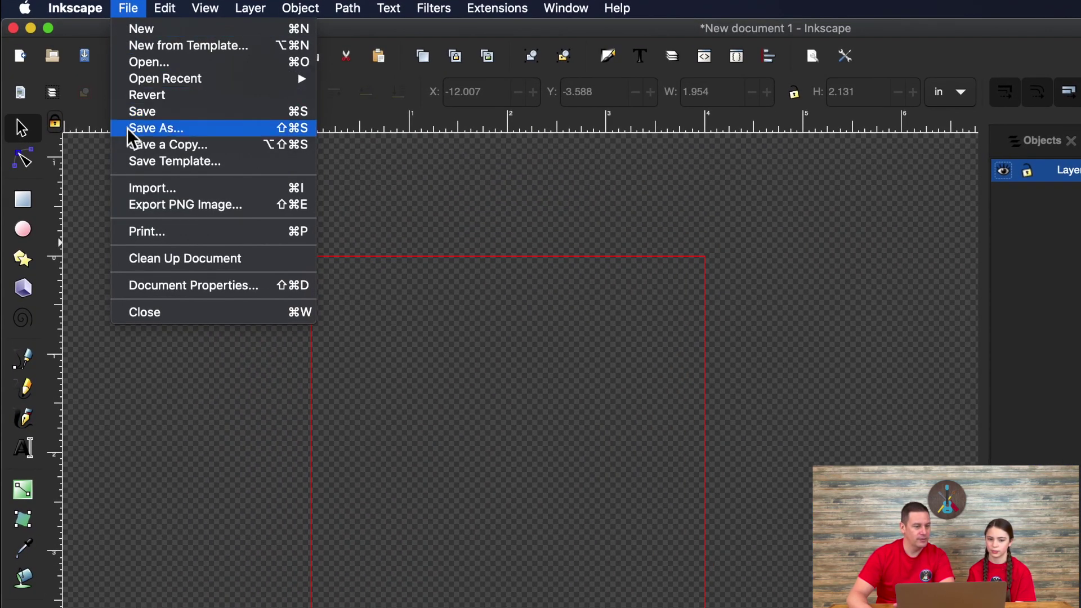
left_click(150, 161)
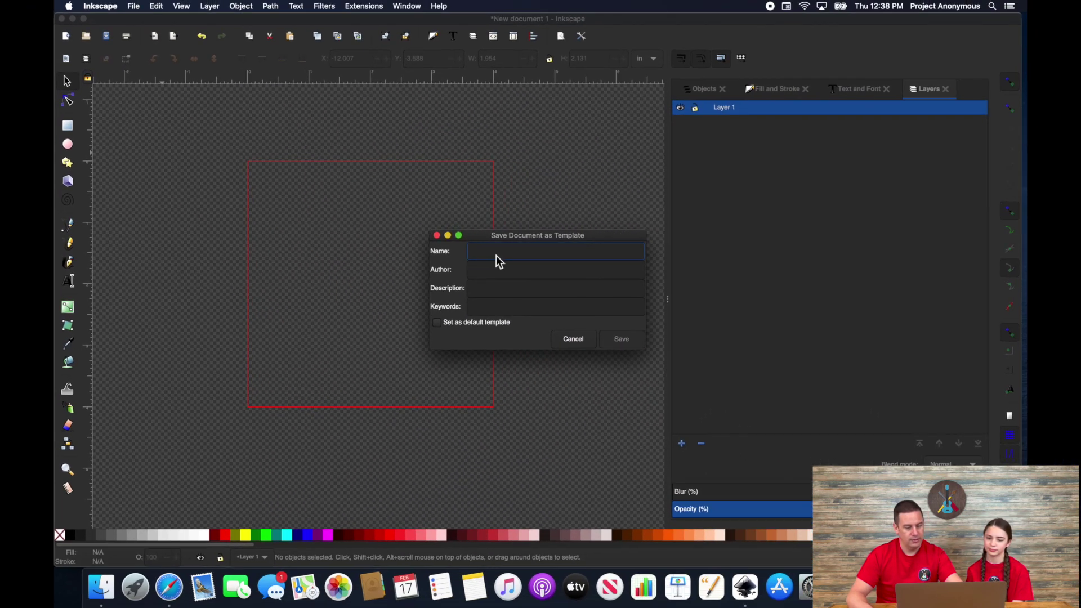
type("4x4")
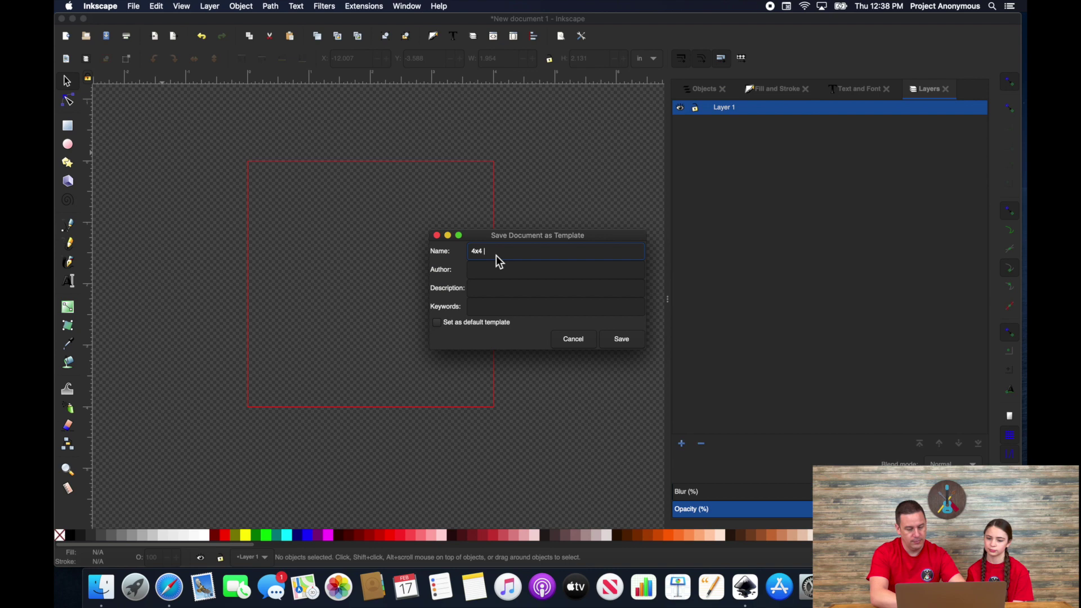
type(" Hoop")
left_click(622, 340)
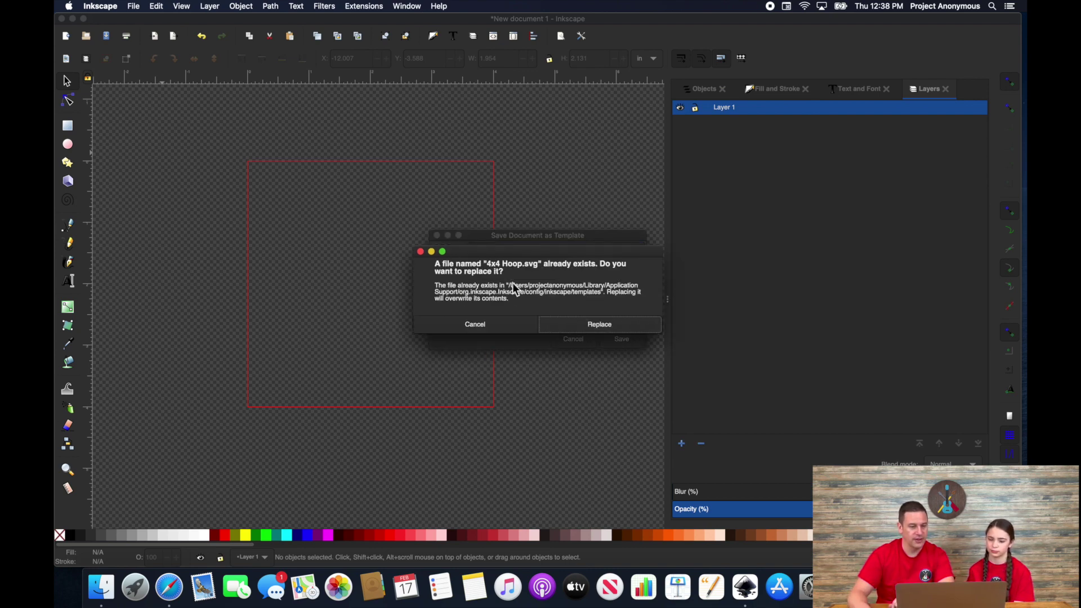
left_click(600, 329)
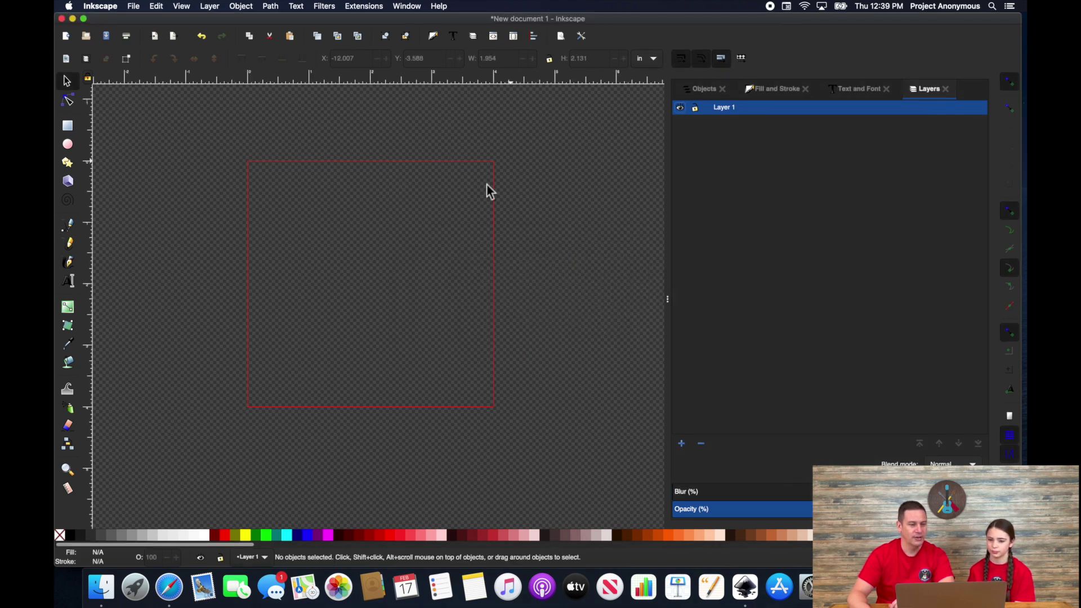
Step: Close the document without saving, relaunch Inkscape and open a maximized new default document
left_click(61, 19)
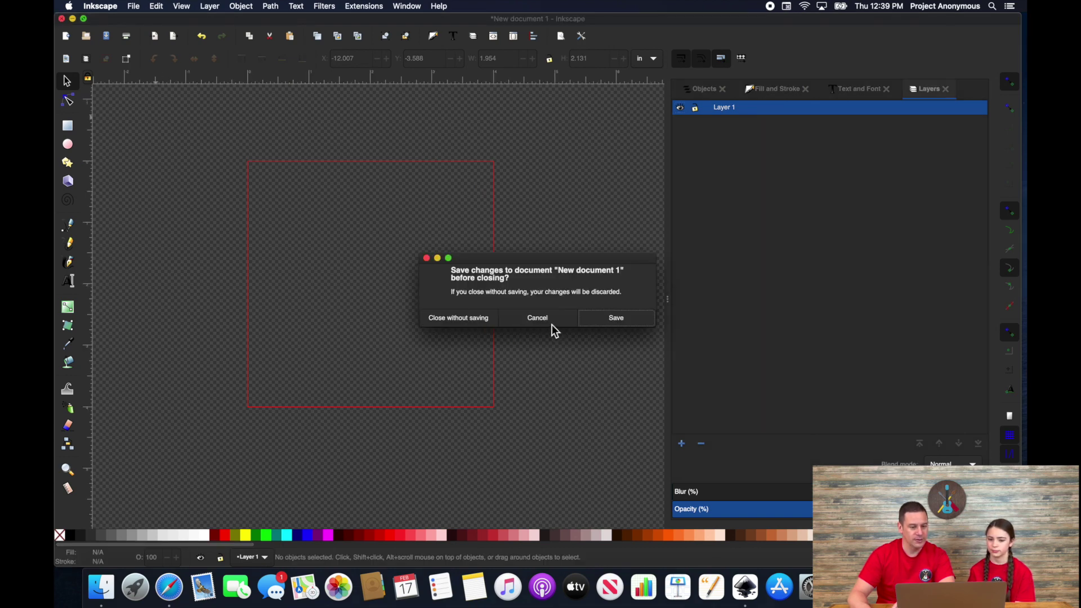
left_click(458, 318)
left_click(746, 587)
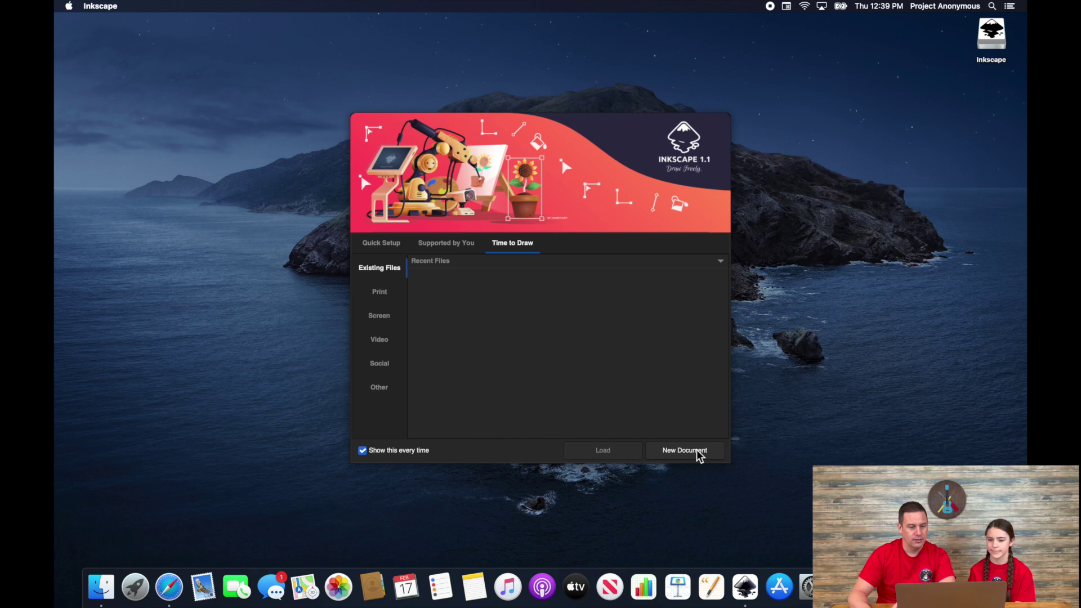
left_click(696, 452)
double_click(529, 287)
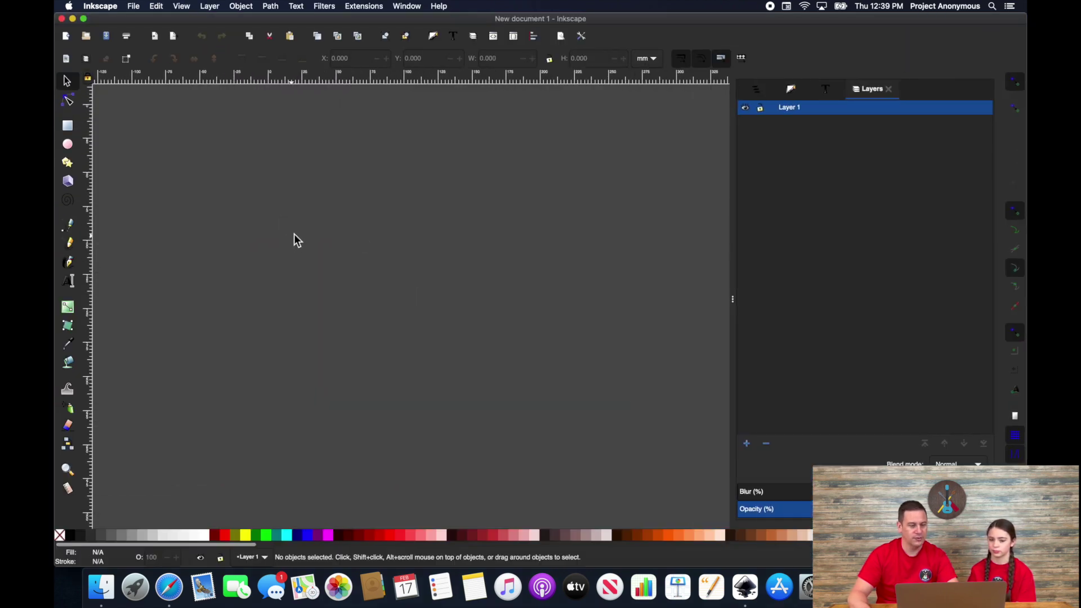
scroll(354, 324, "down", 8)
scroll(355, 326, "up", 5)
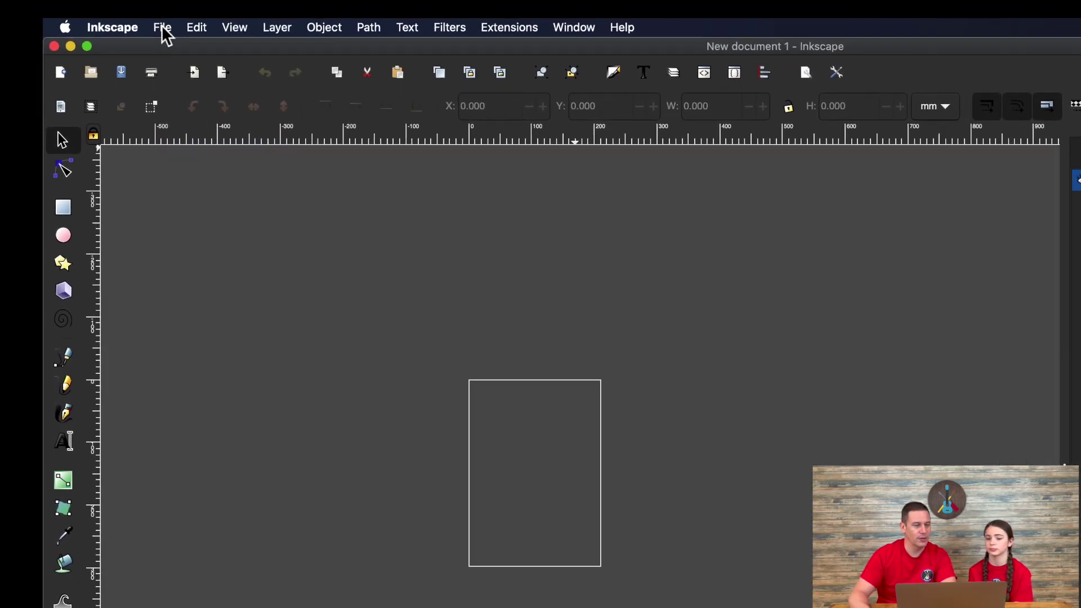
Step: Create a new document from the 4x4 Hoop template
left_click(163, 28)
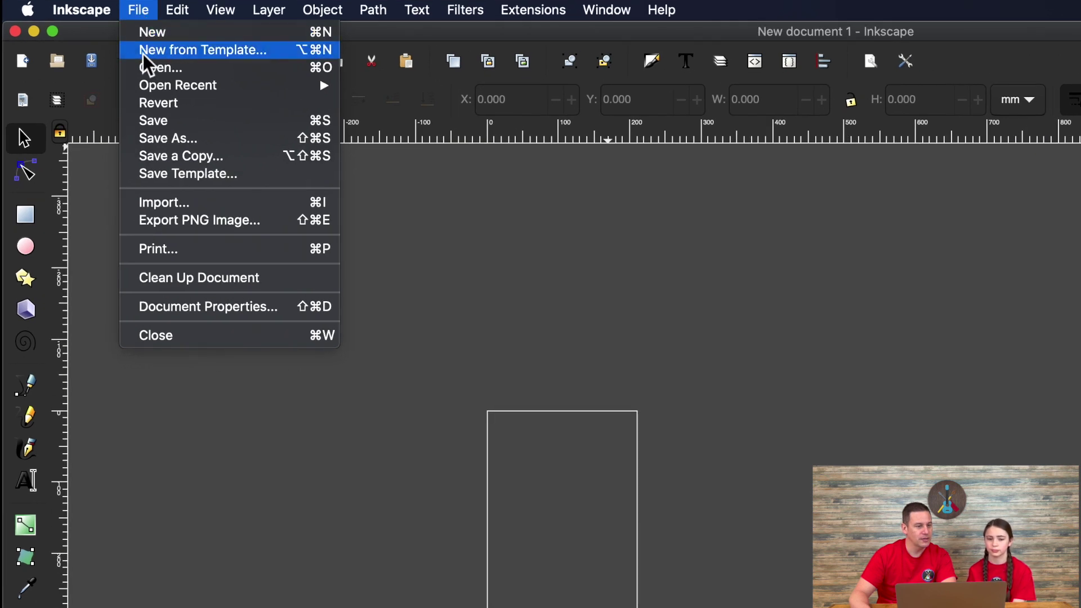
left_click(201, 51)
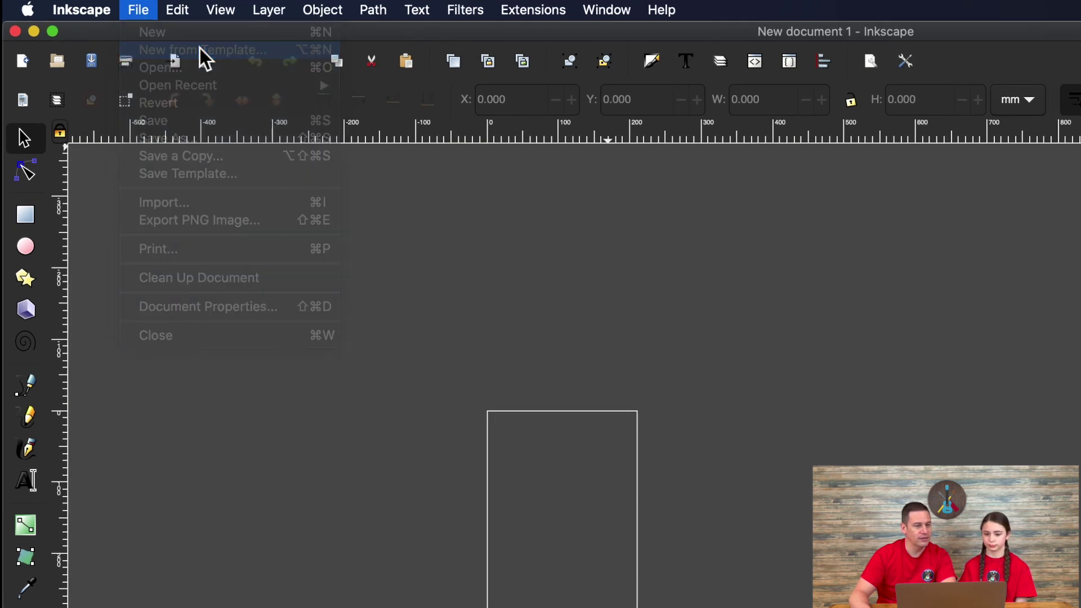
left_click(25, 132)
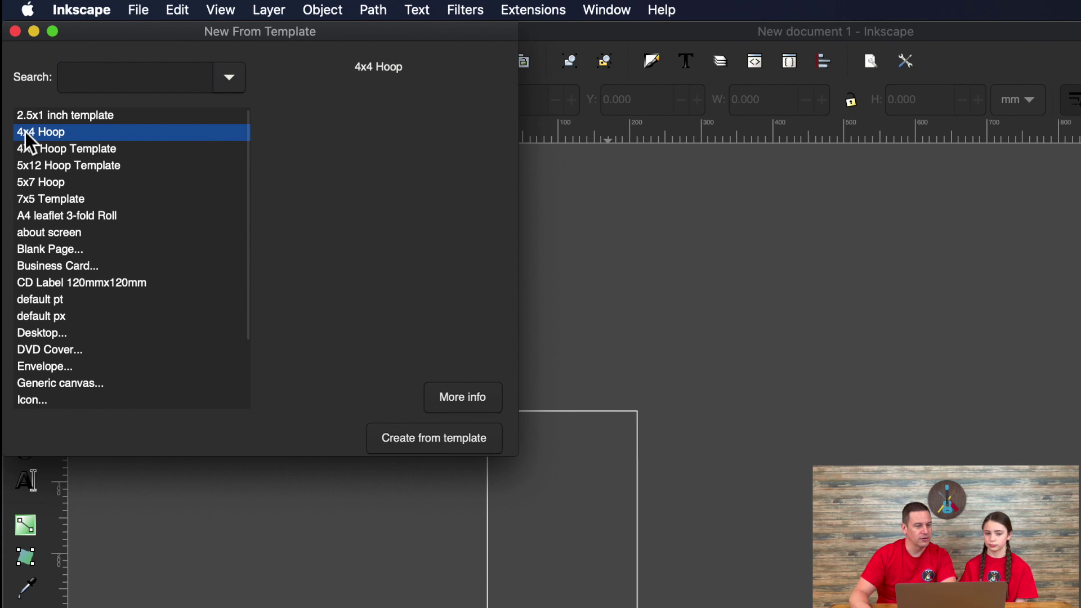
left_click(435, 444)
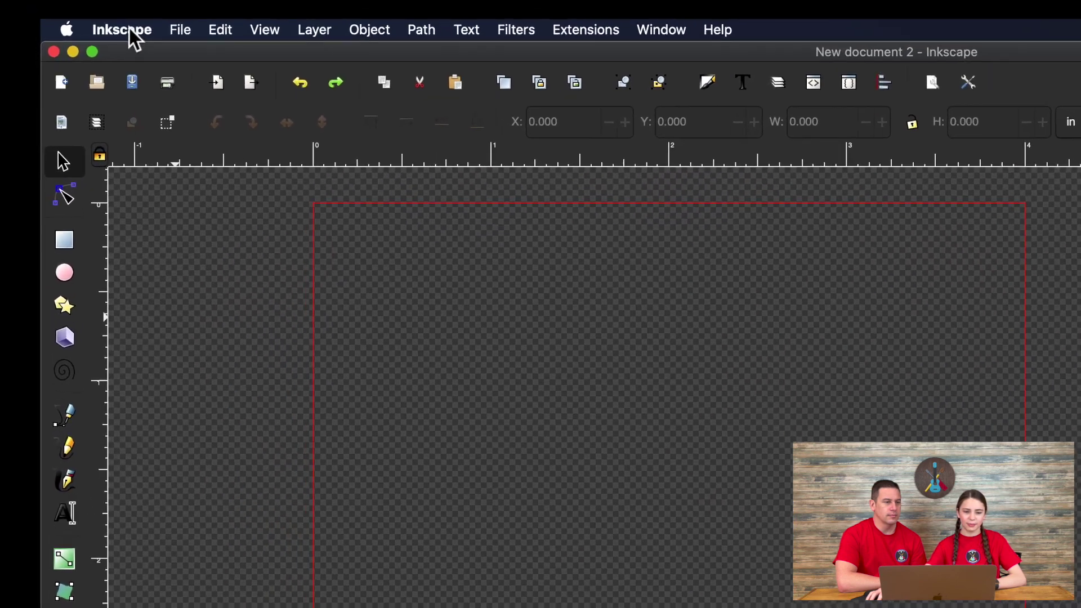
Step: Assign Shift+Ctrl+P as the keyboard shortcut for the Extensions > Params command
left_click(100, 6)
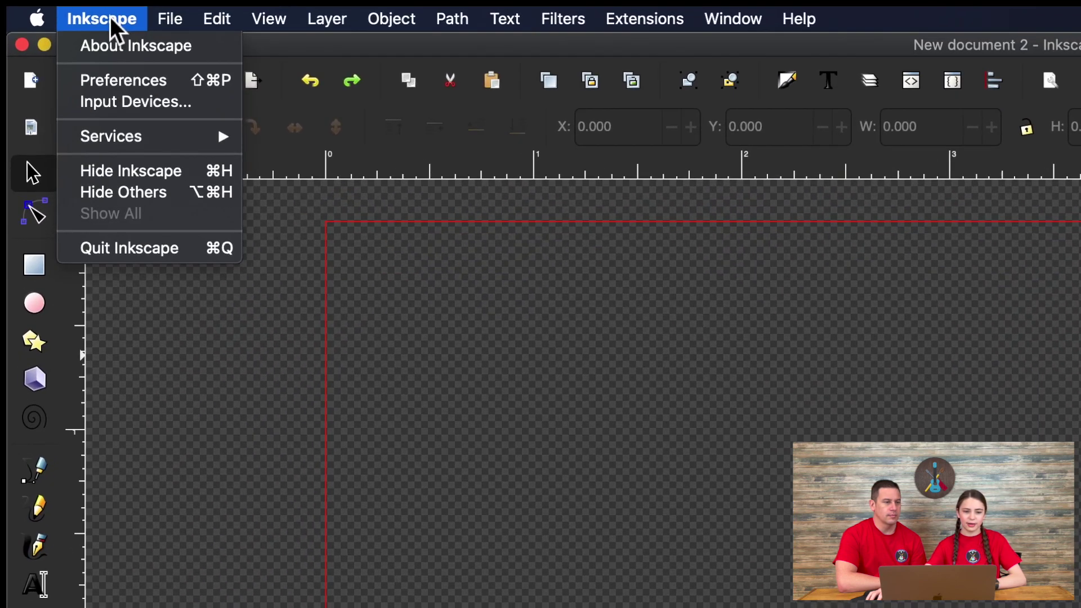
left_click(188, 87)
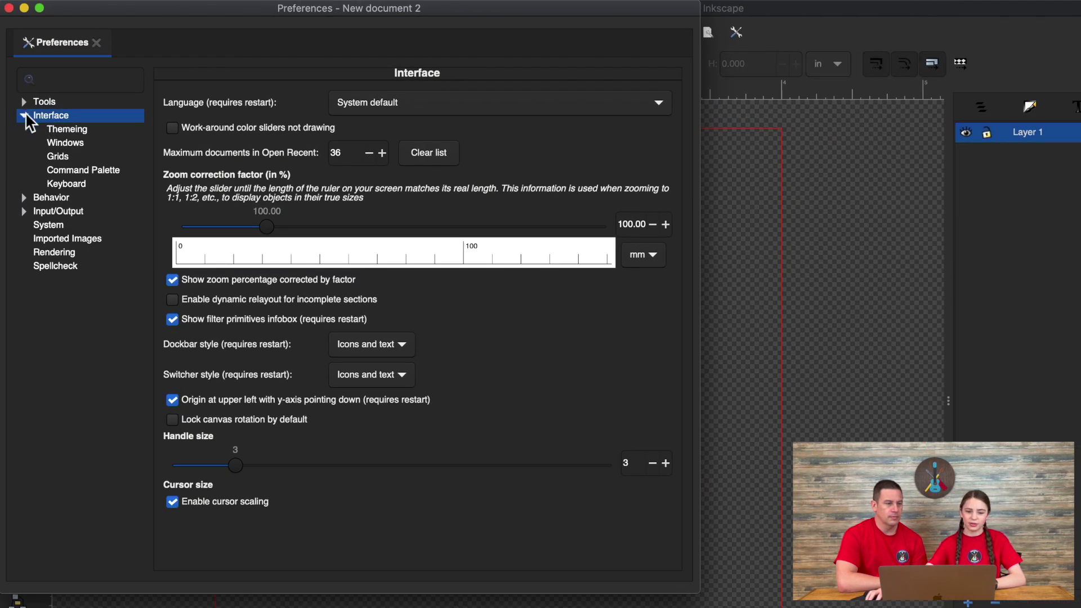
left_click(23, 115)
left_click(24, 115)
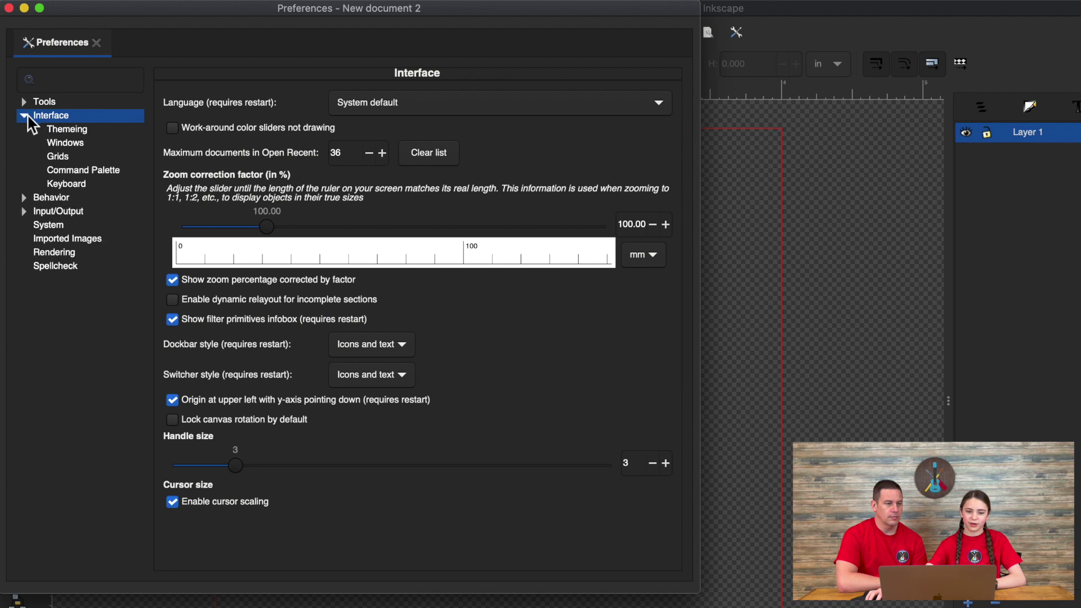
left_click(67, 184)
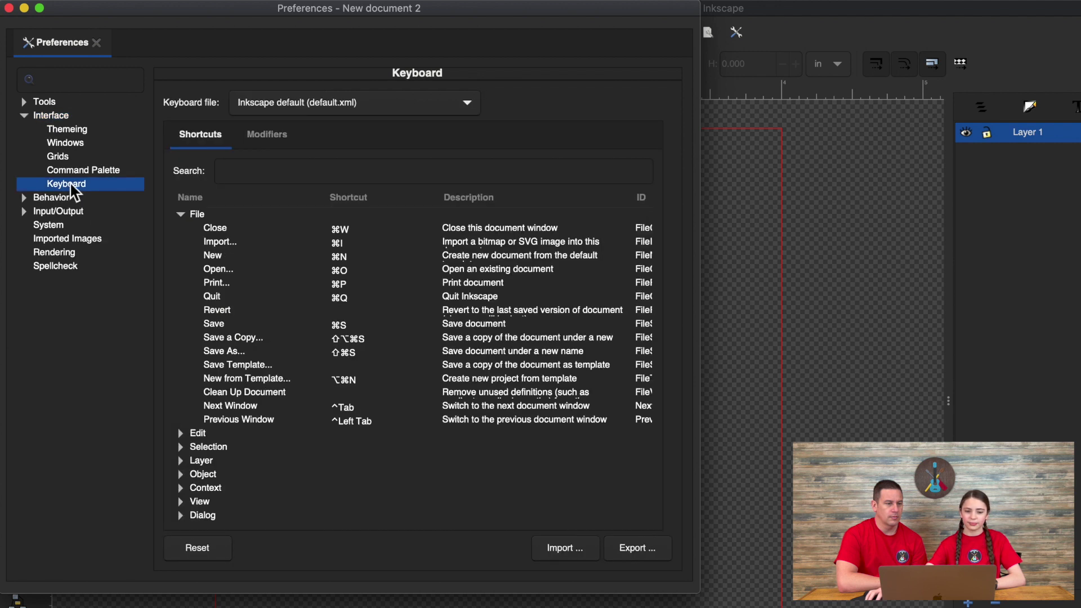
left_click(286, 171)
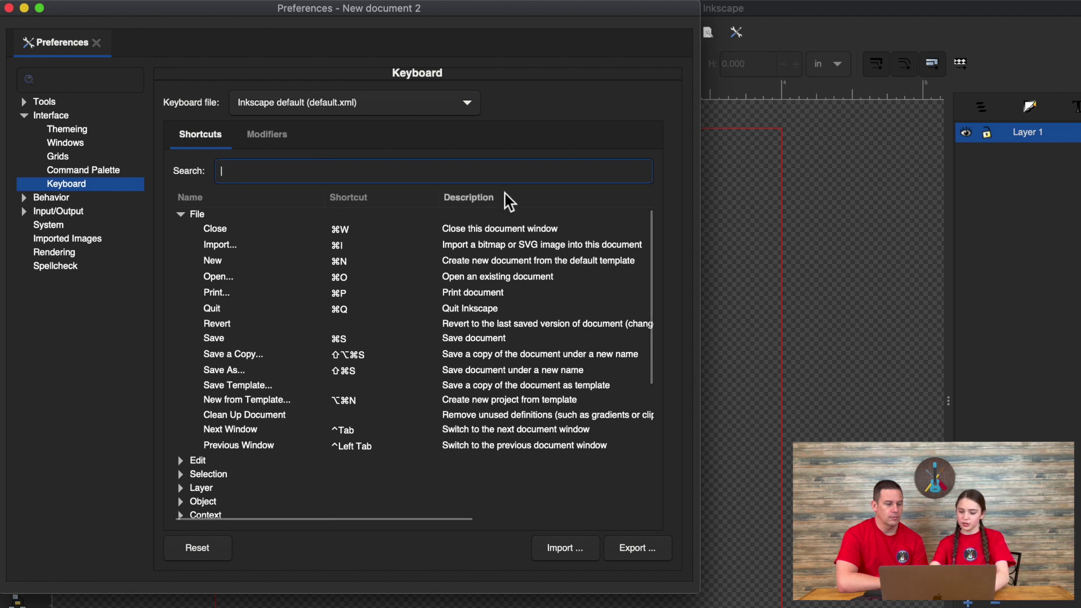
type("Params")
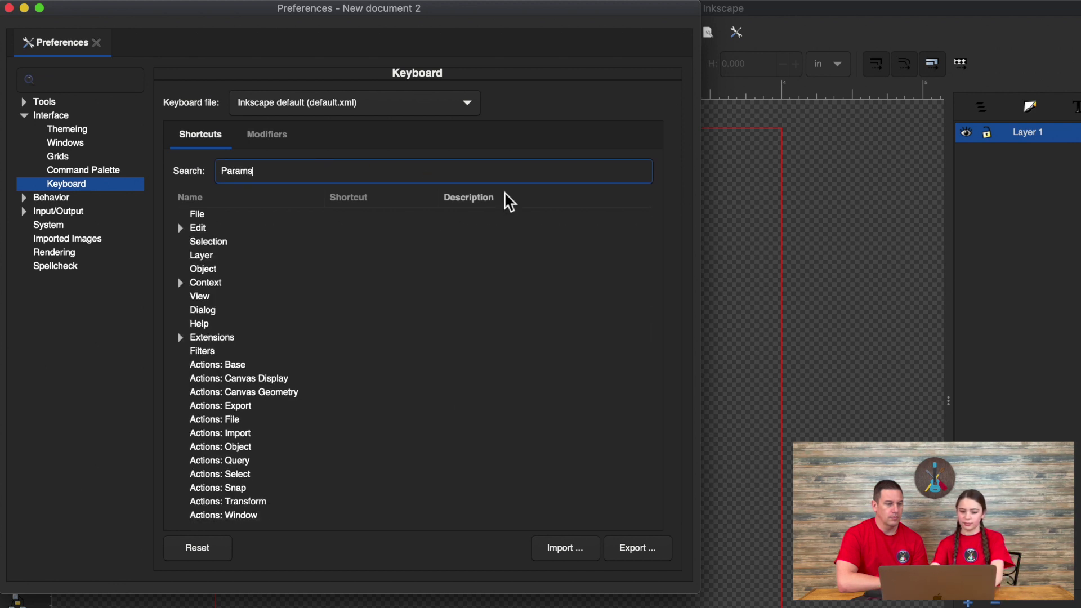
left_click(181, 337)
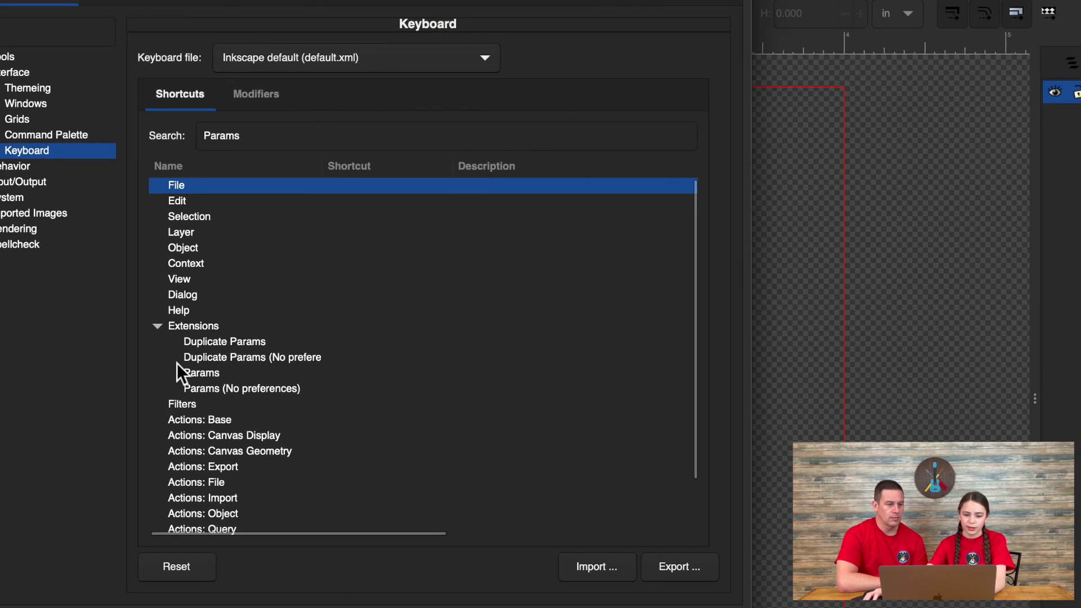
left_click(299, 367)
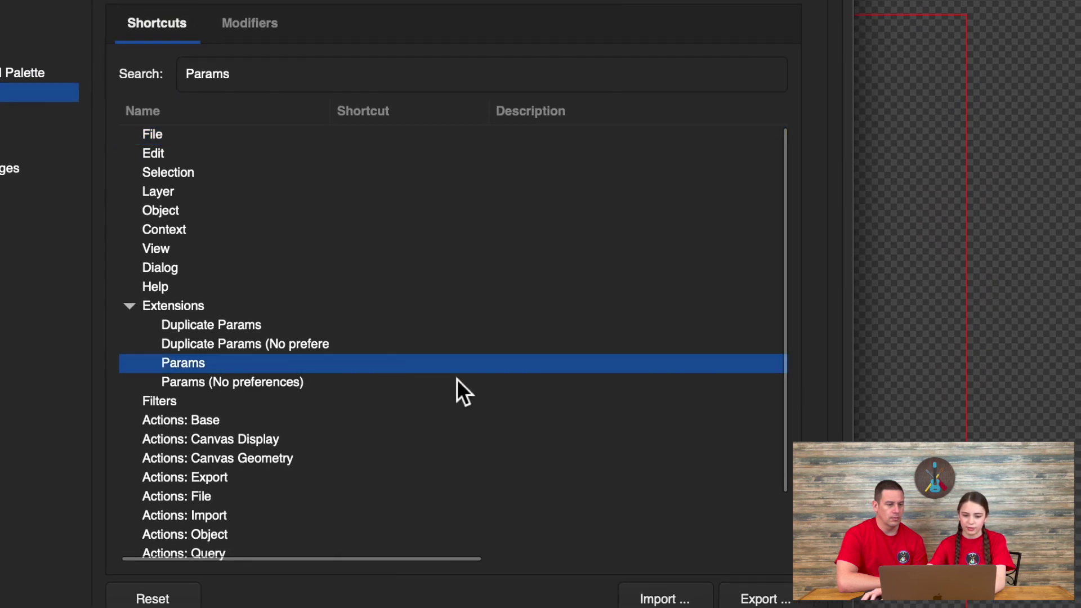
left_click(394, 369)
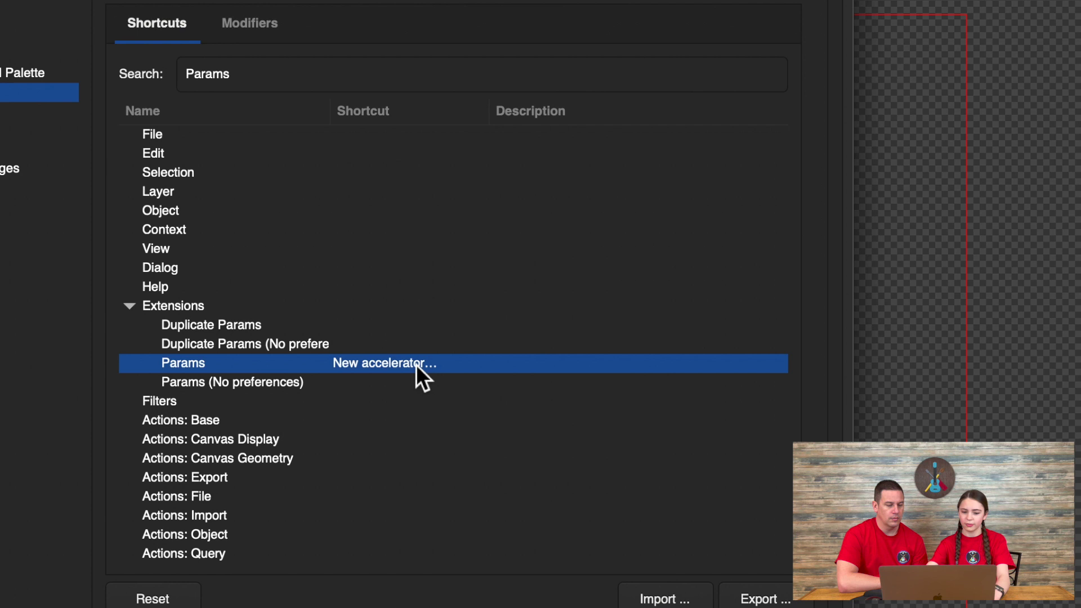
key("ctrl+shift+p")
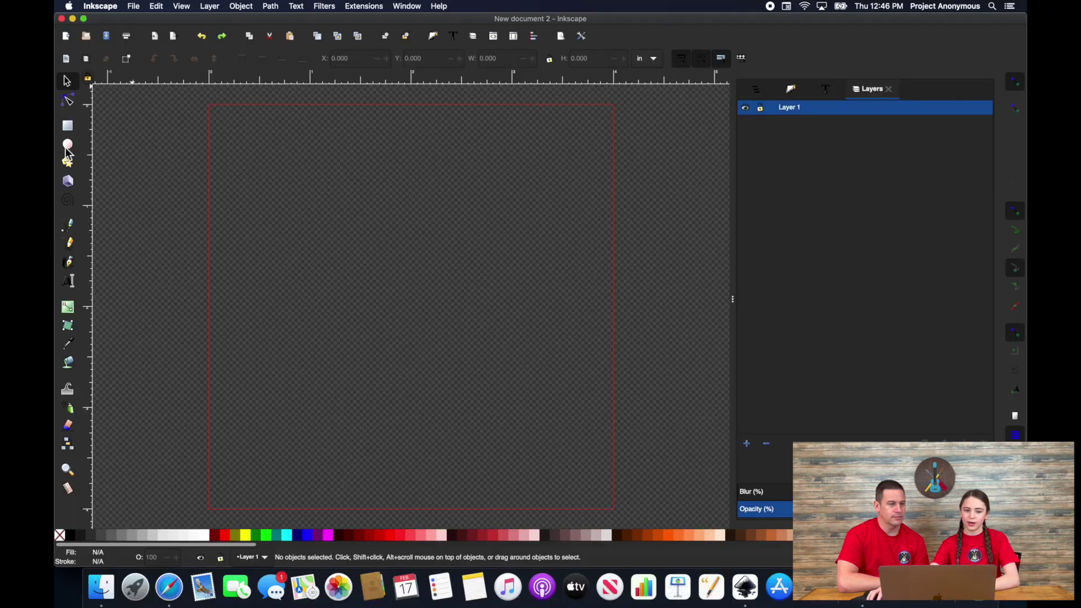
Step: Draw a circle on the page and open its Embroidery Params with Shift+Ctrl+P
left_click(68, 145)
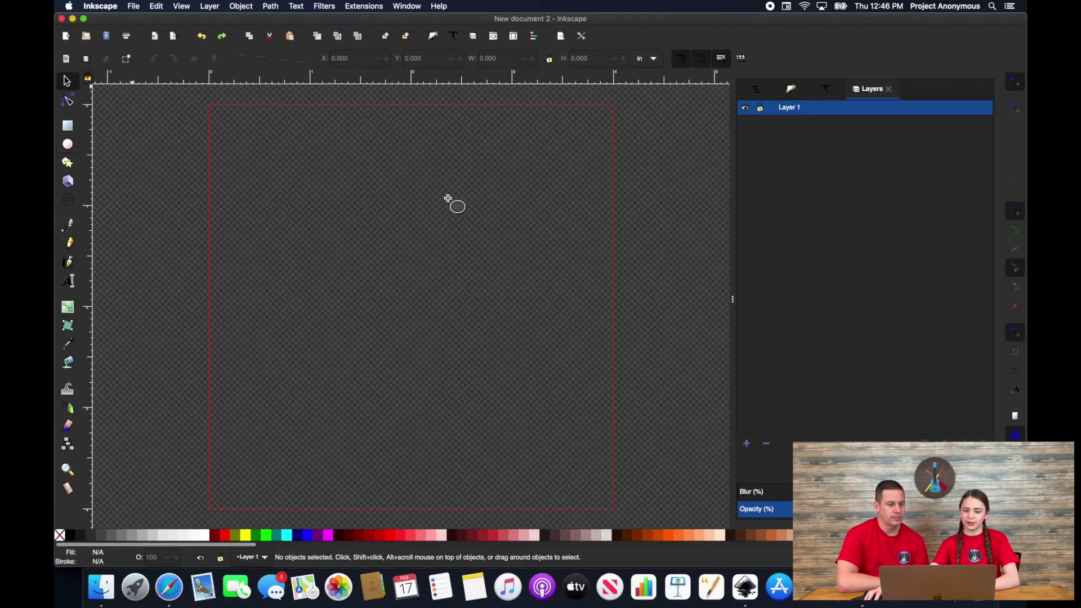
left_click_drag(451, 198, 590, 342)
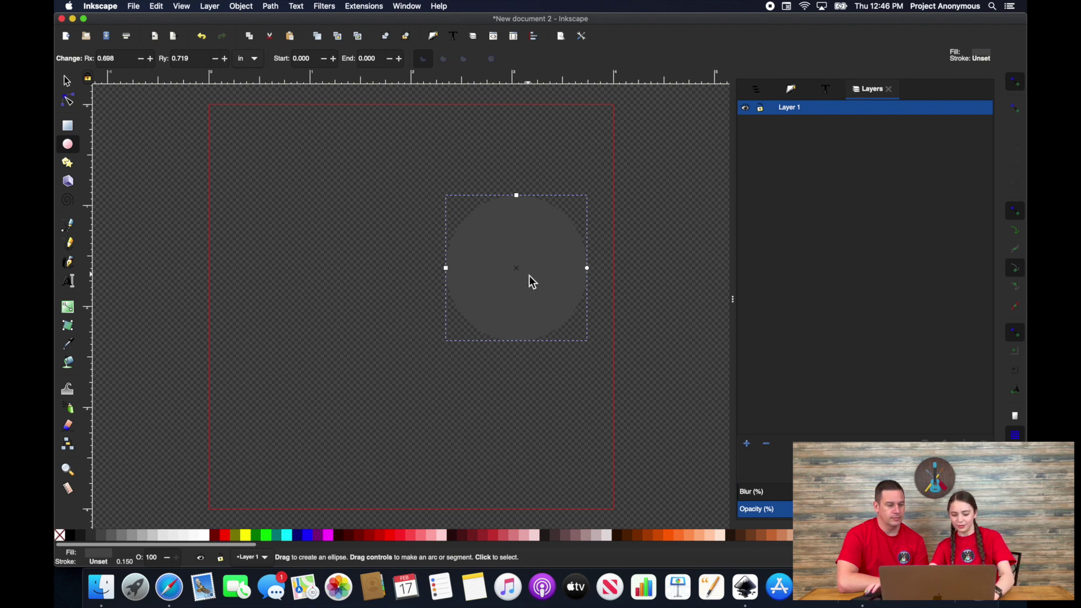
key("ctrl")
key("ctrl+shift+p")
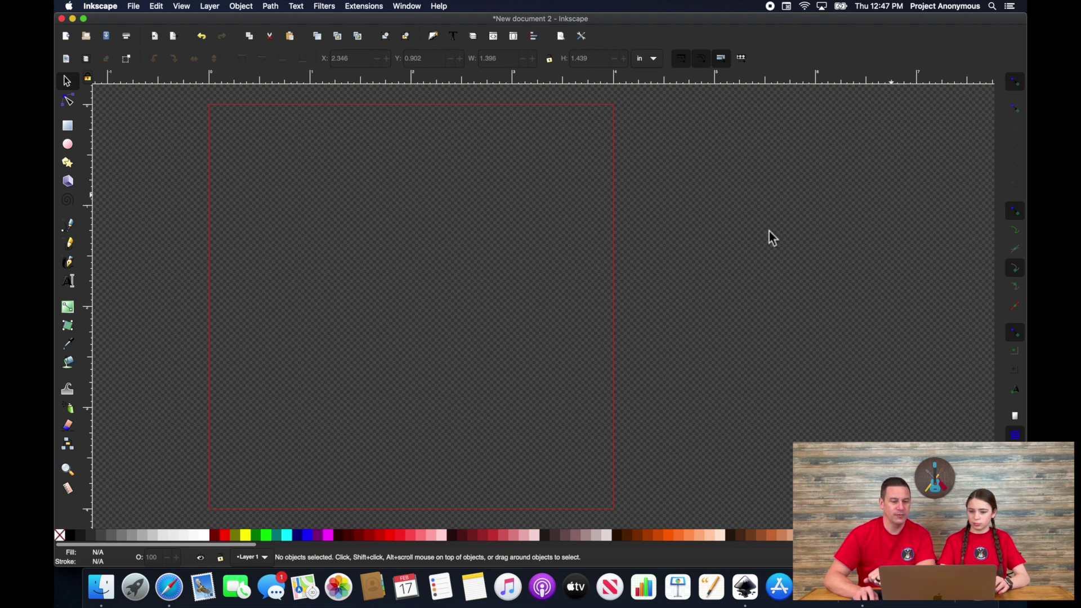
Step: Open the Layers panel and switch between its Fill and Stroke and Layers views
key("shift+super+l")
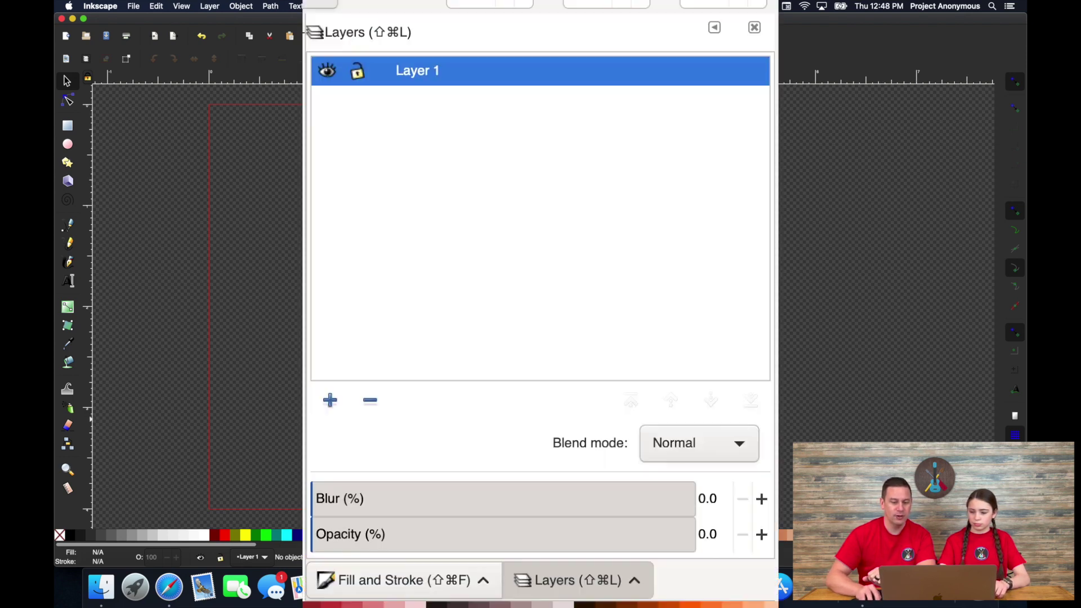
left_click(417, 588)
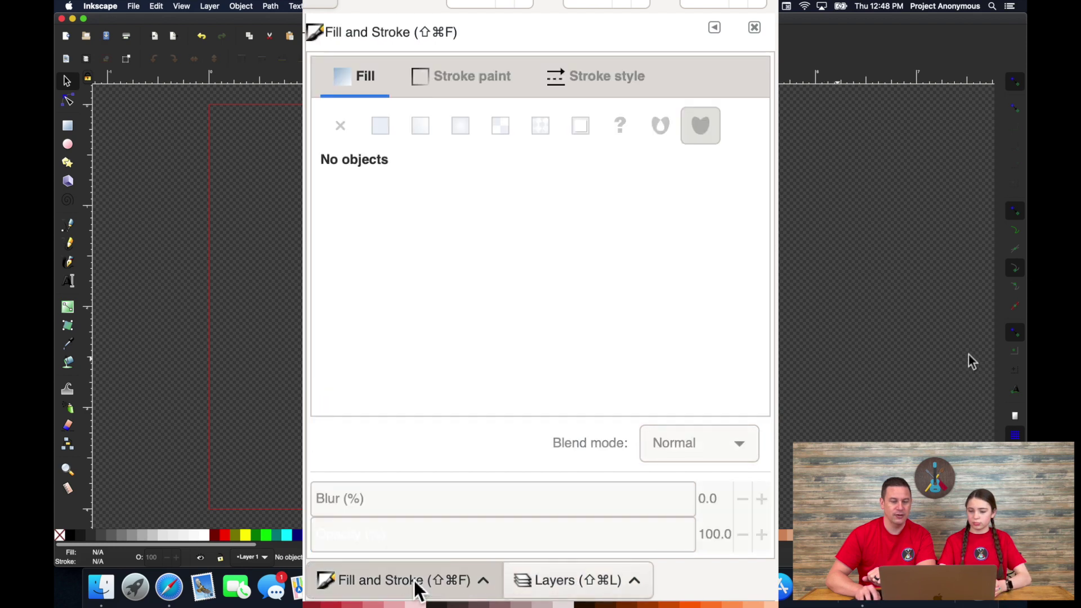
left_click(529, 584)
left_click(779, 265)
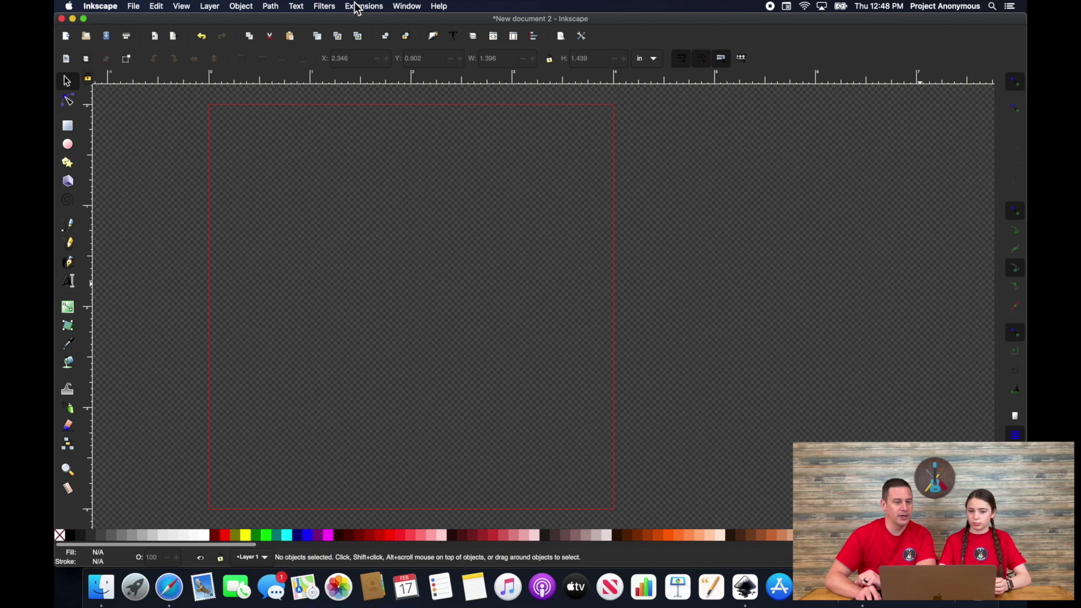
Step: Dock the Fill and Stroke and Layers panels beside the canvas
left_click(244, 7)
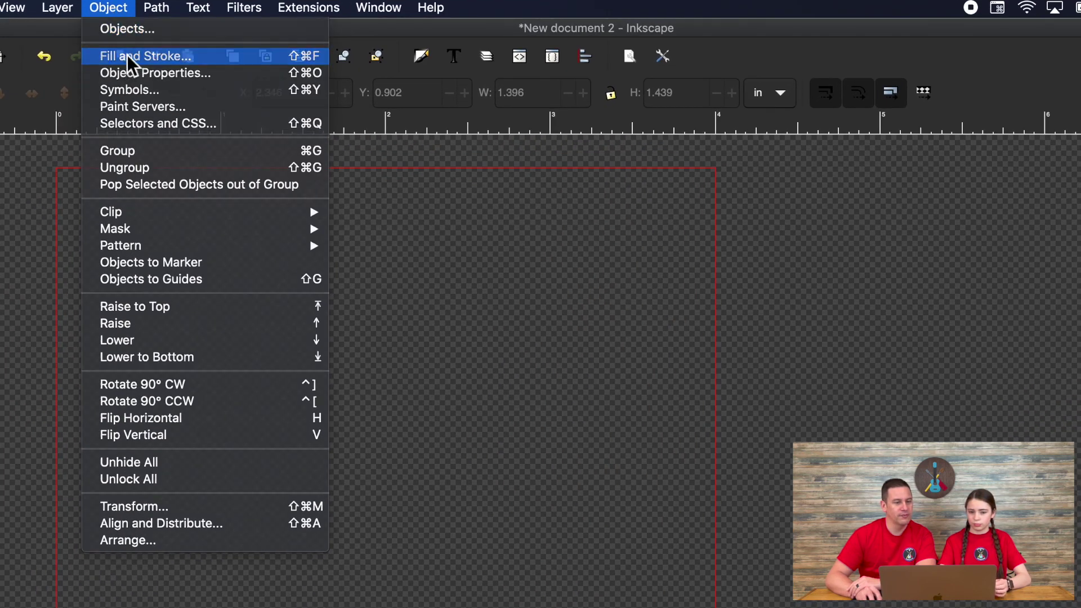
left_click(126, 56)
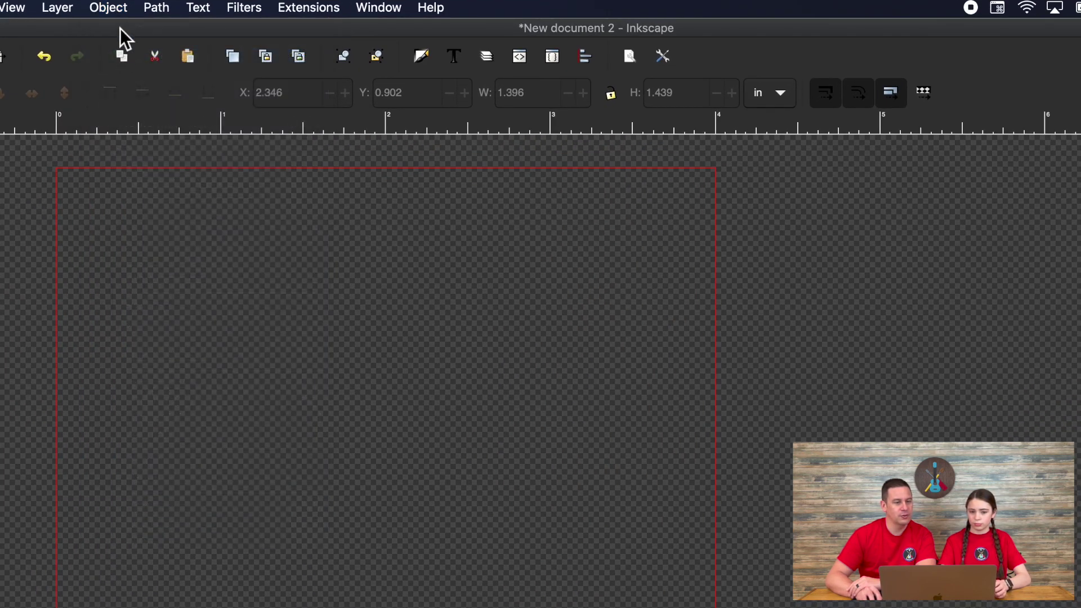
left_click(66, 8)
left_click(69, 28)
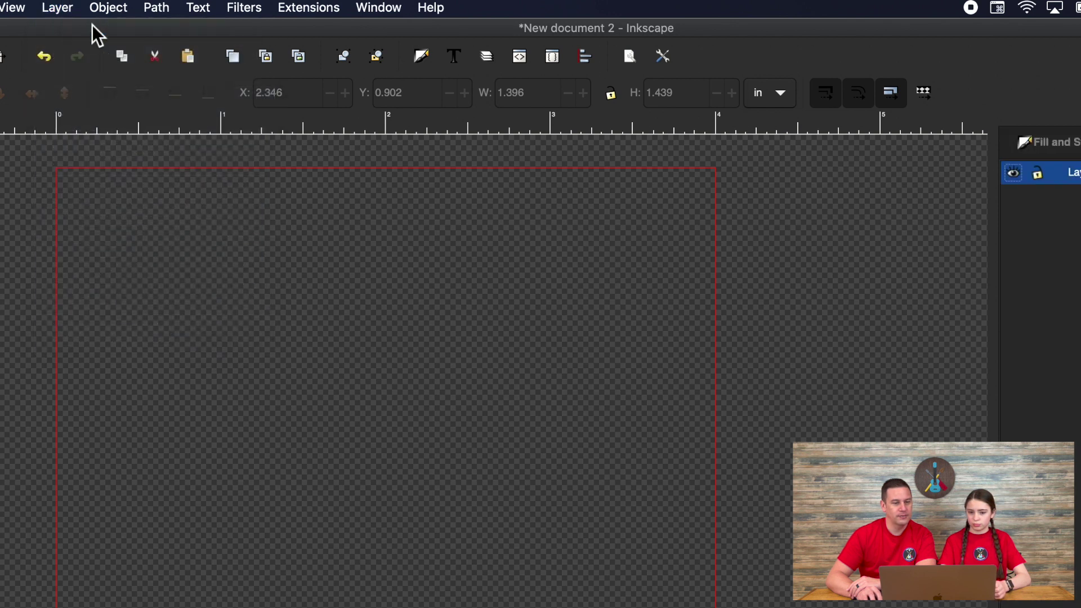
Step: Add the Text and Font panel to the dock and cycle through the three dock tabs
left_click(197, 8)
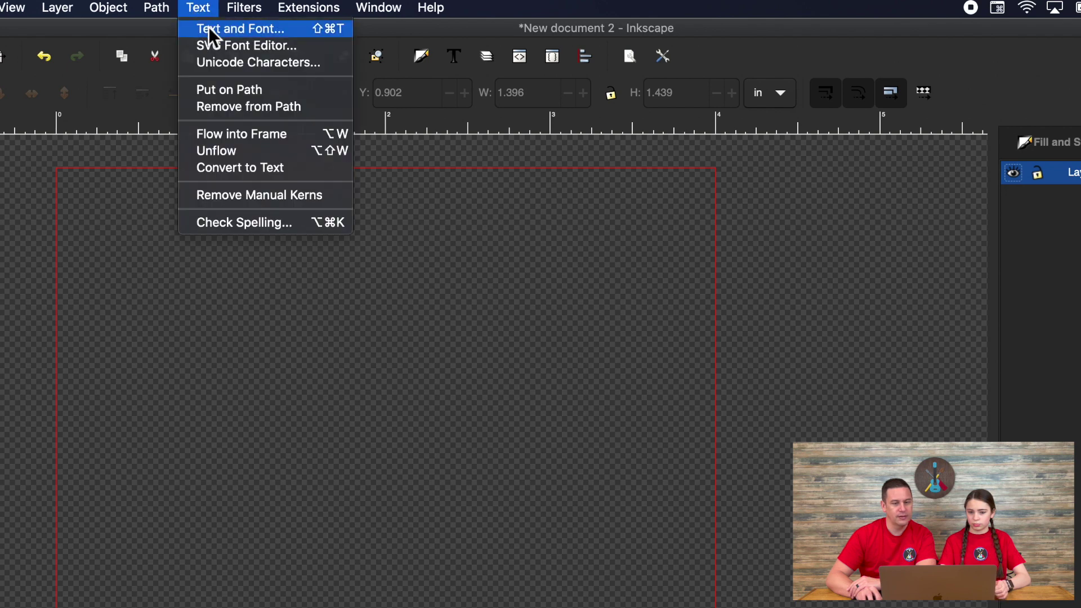
left_click(209, 27)
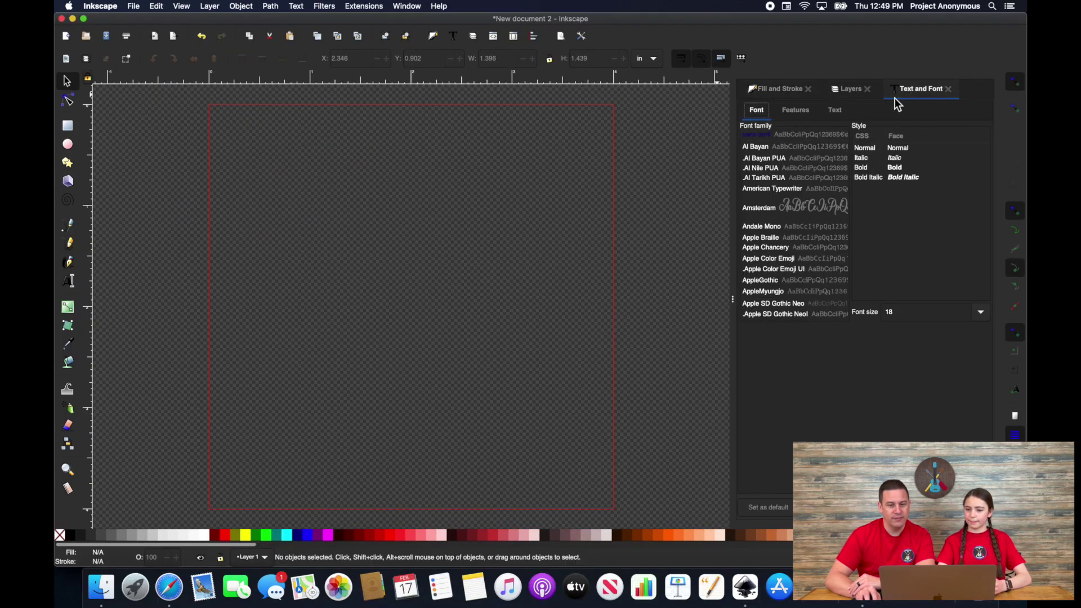
left_click(802, 90)
left_click(849, 88)
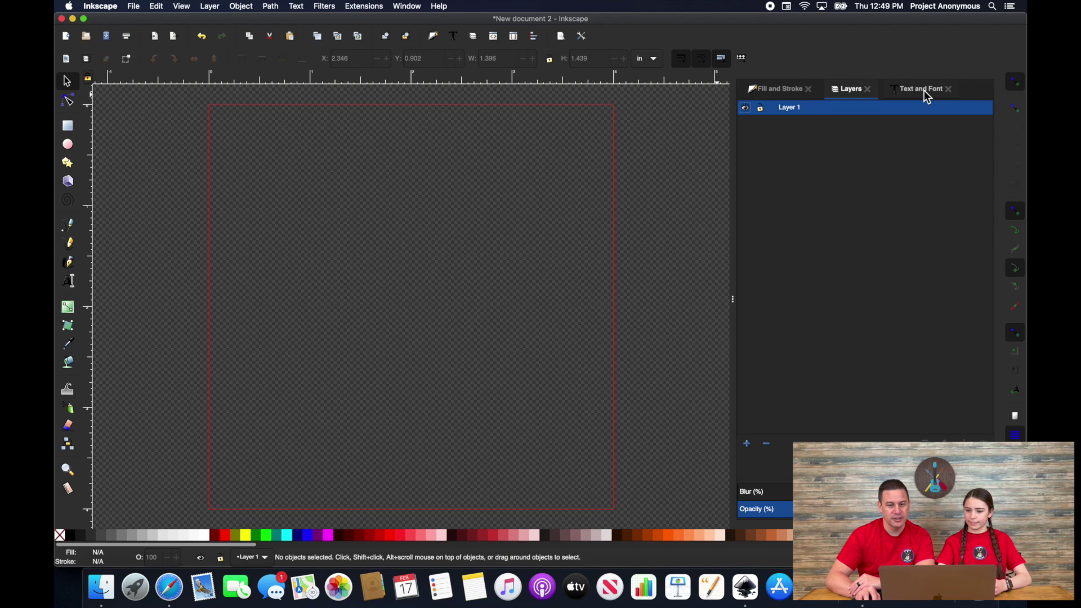
left_click(924, 90)
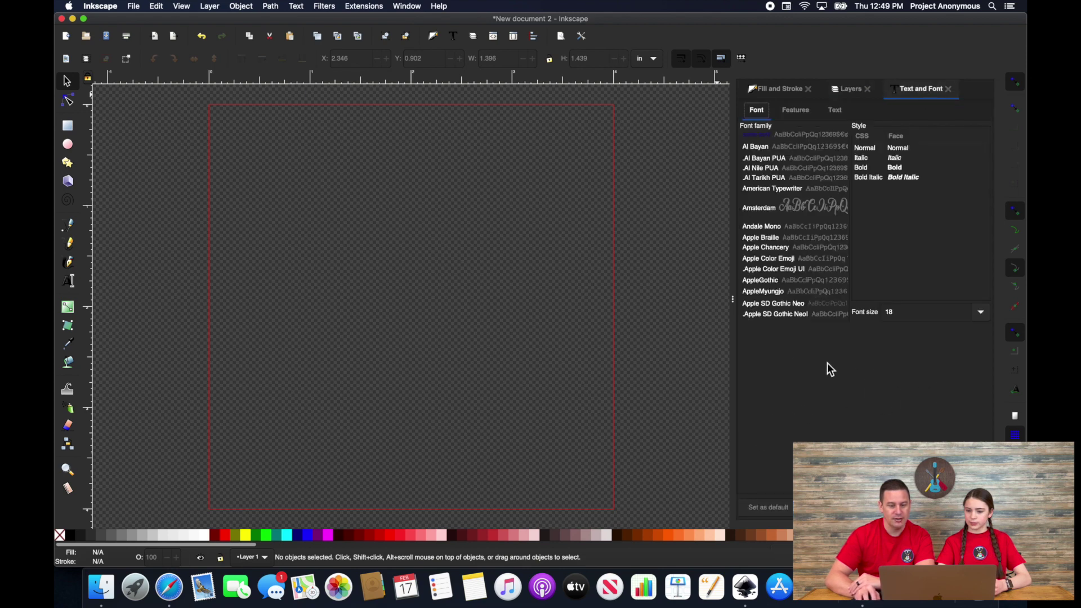
left_click(846, 89)
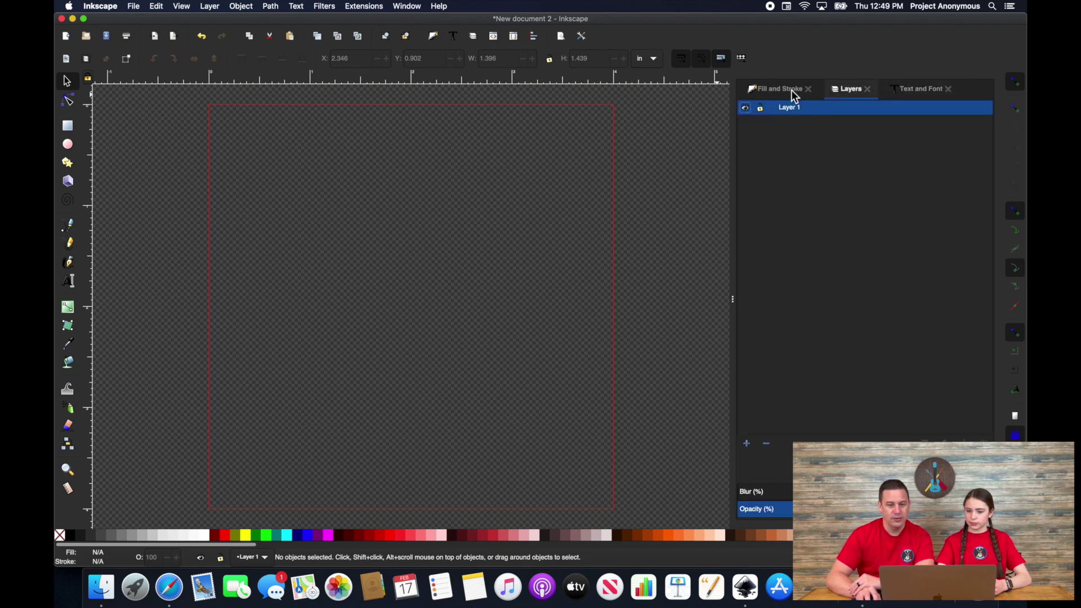
left_click(775, 88)
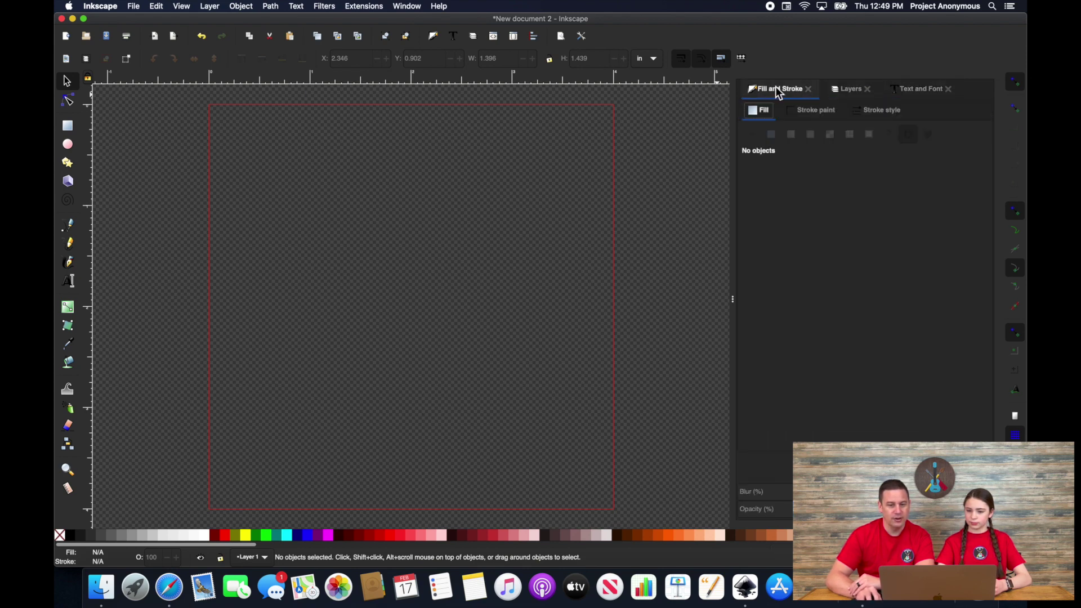
left_click(241, 7)
Step: Open the Objects panel and cycle through the Text and Font, Layers and Fill and Stroke tabs
left_click(251, 20)
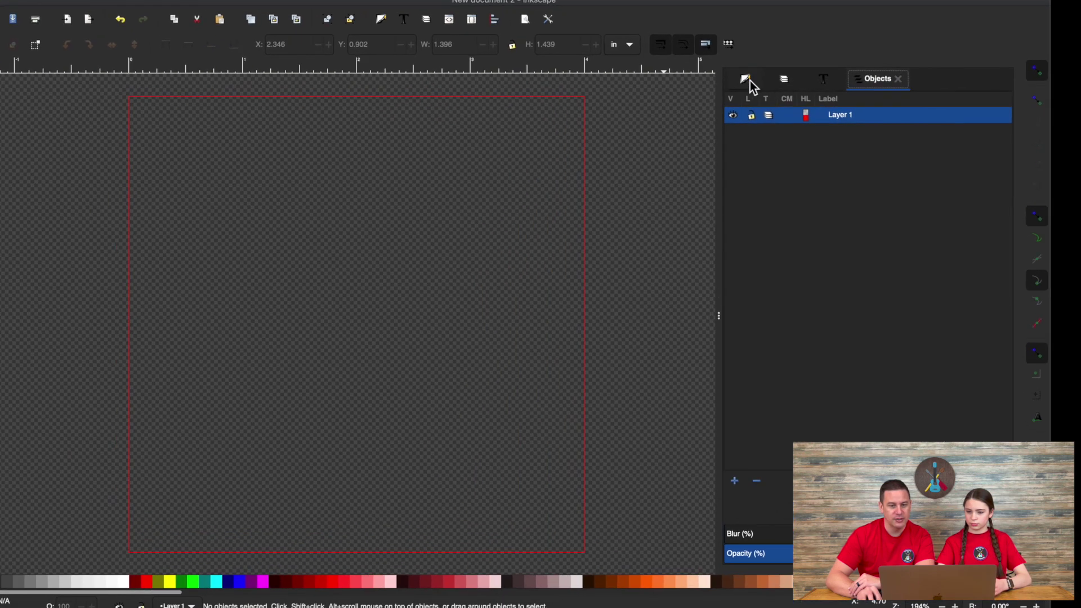
left_click(781, 77)
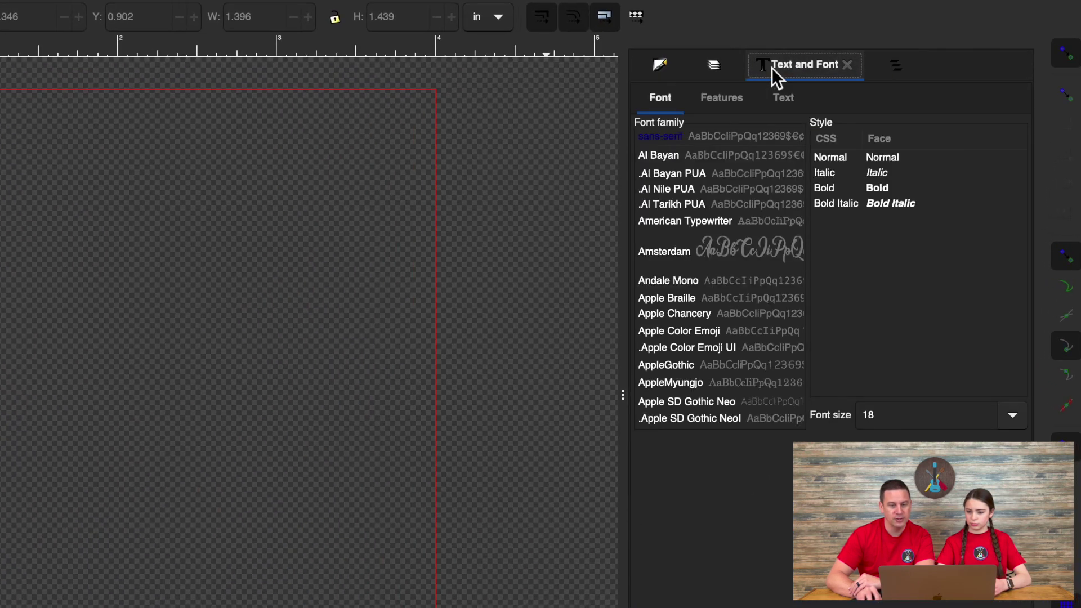
left_click(717, 66)
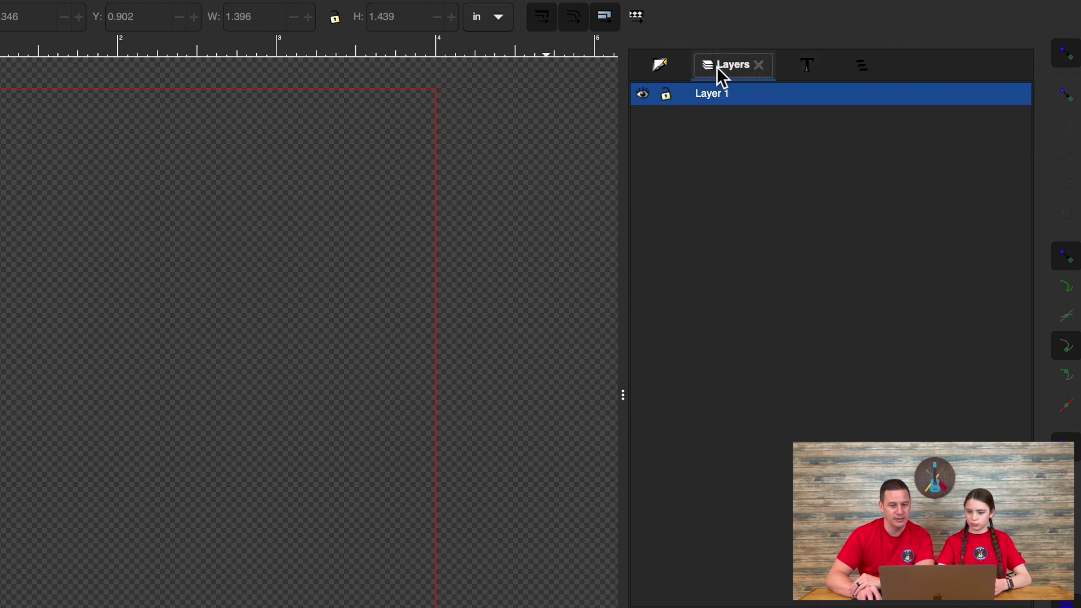
left_click(656, 66)
left_click(788, 69)
left_click(812, 66)
left_click(900, 65)
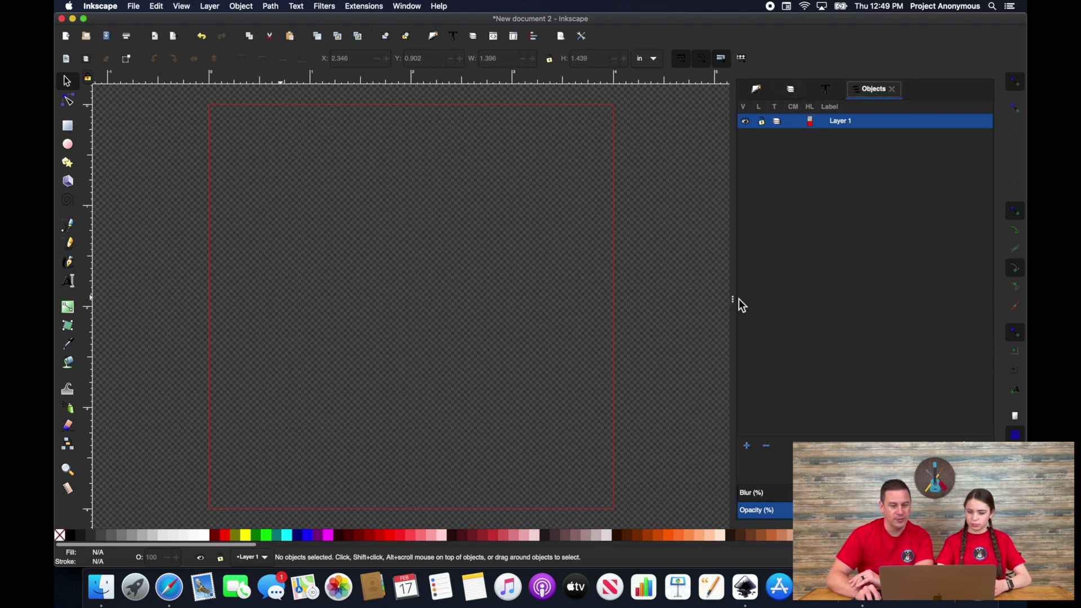
Step: Widen the docked panel, narrow it again, and cycle back through the tabs
left_click_drag(736, 301, 638, 297)
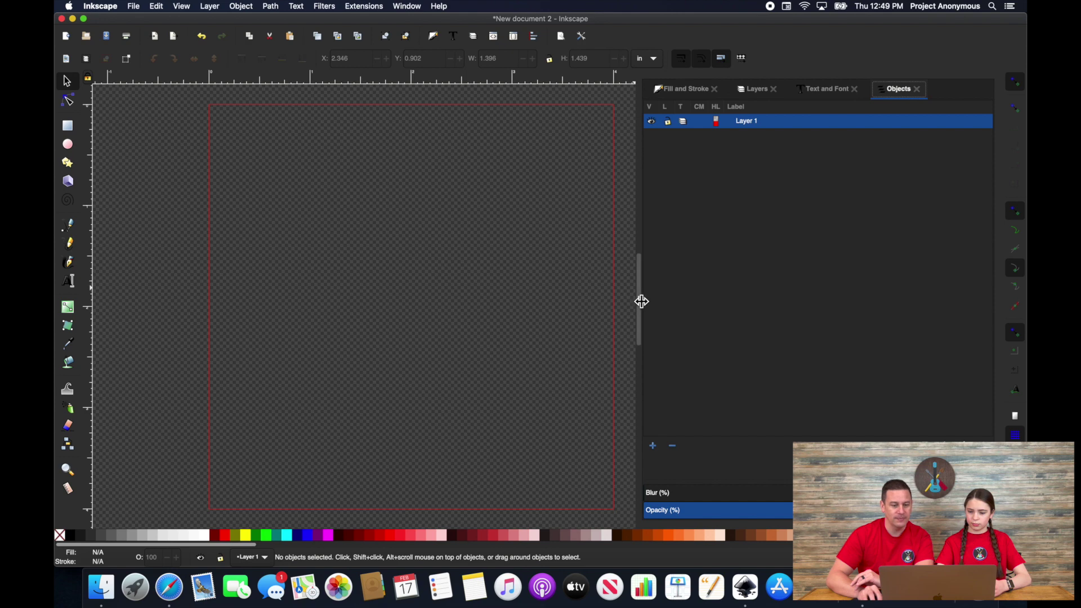
left_click_drag(639, 299, 778, 307)
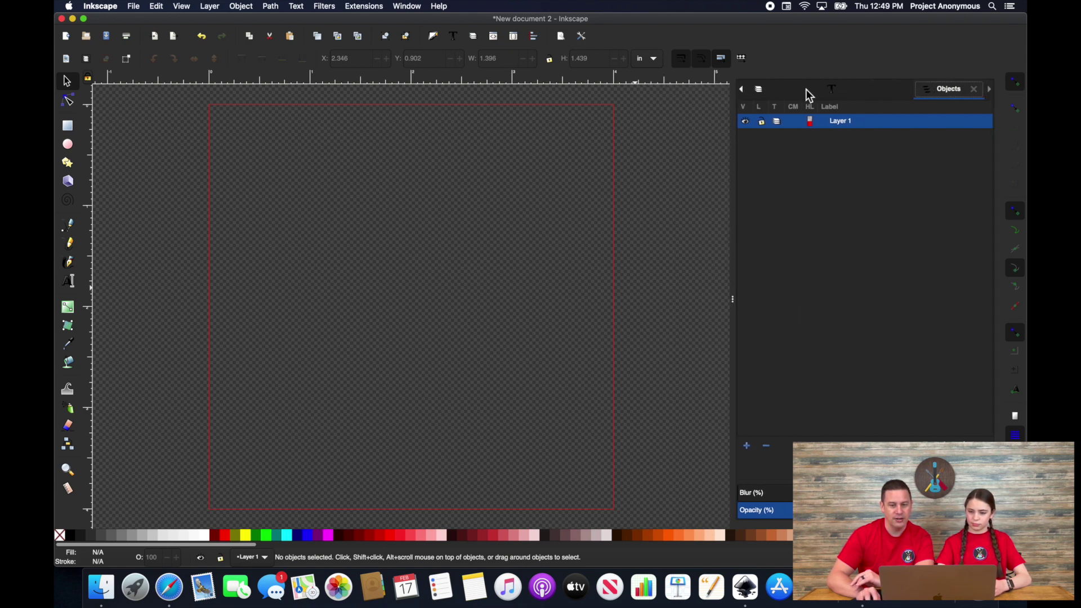
left_click(820, 89)
left_click(786, 89)
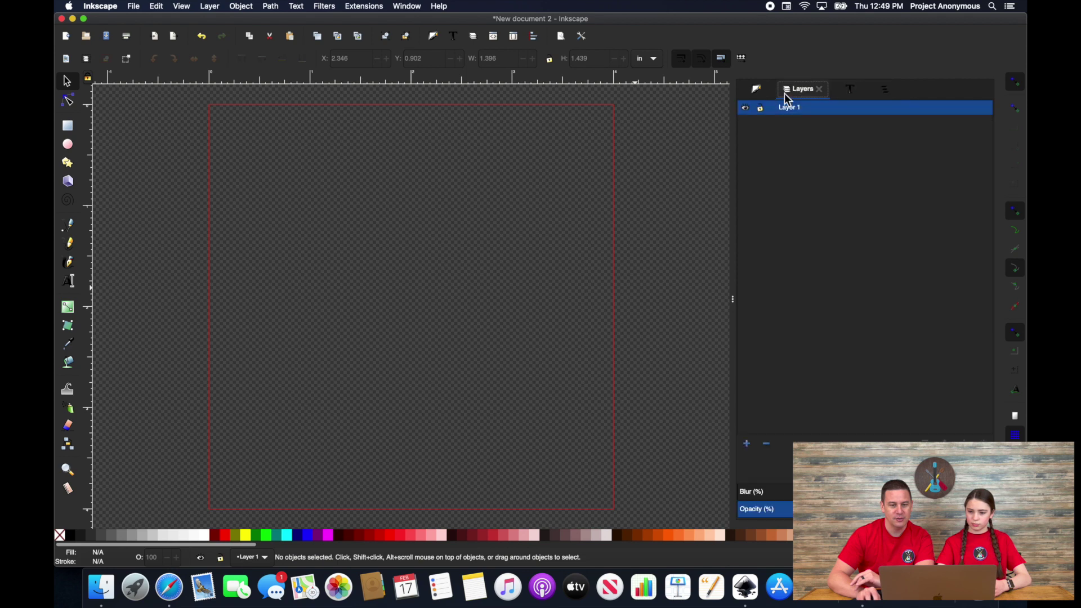
left_click(755, 90)
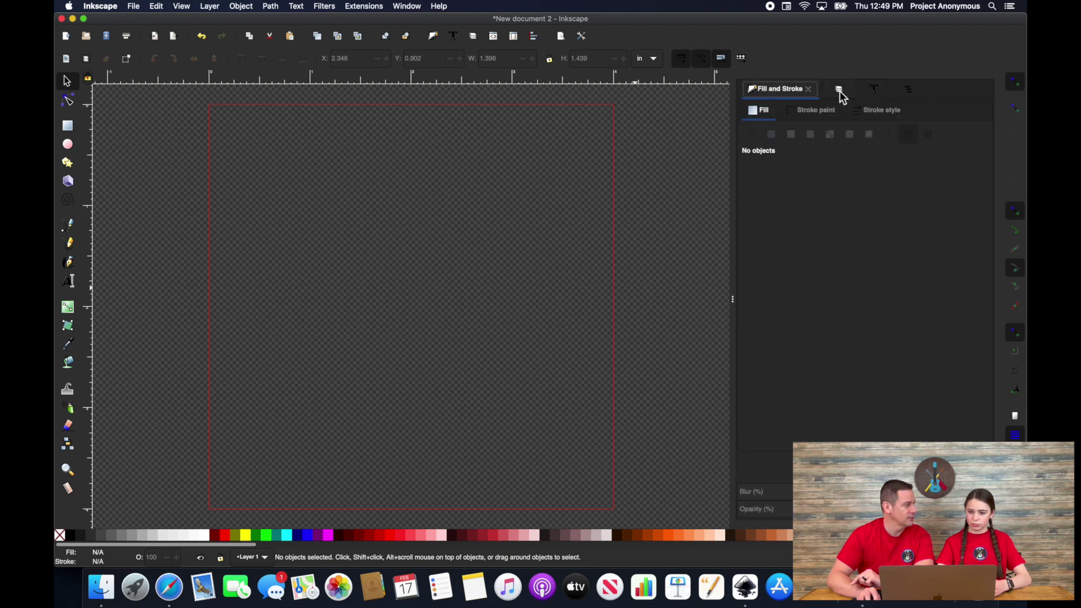
left_click(839, 90)
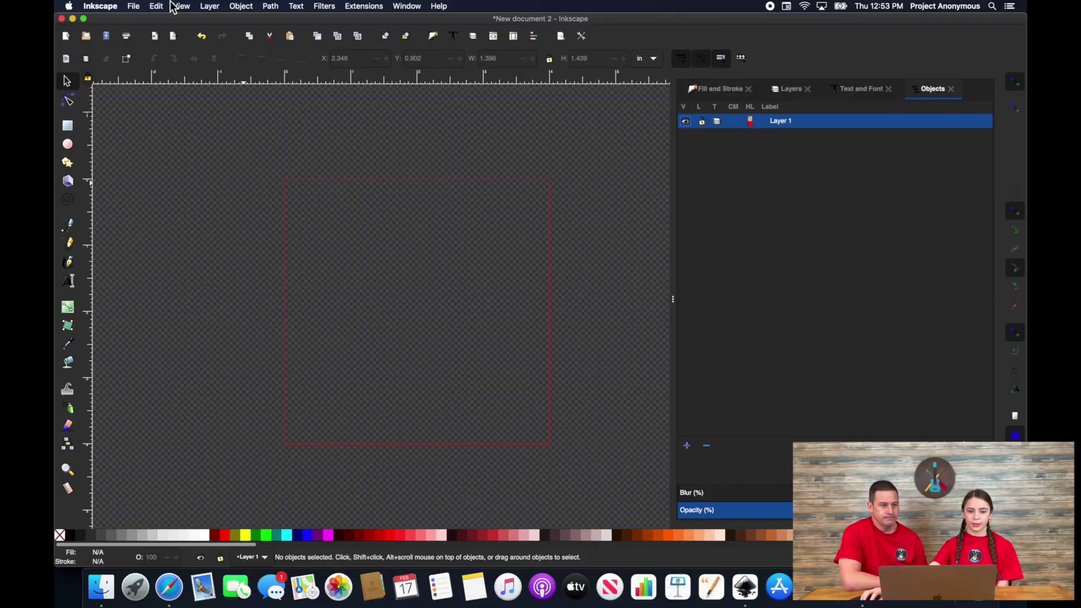
Step: In Document Properties' Grids section, add grid1201, a rectangular grid with 1 px spacing
left_click(133, 7)
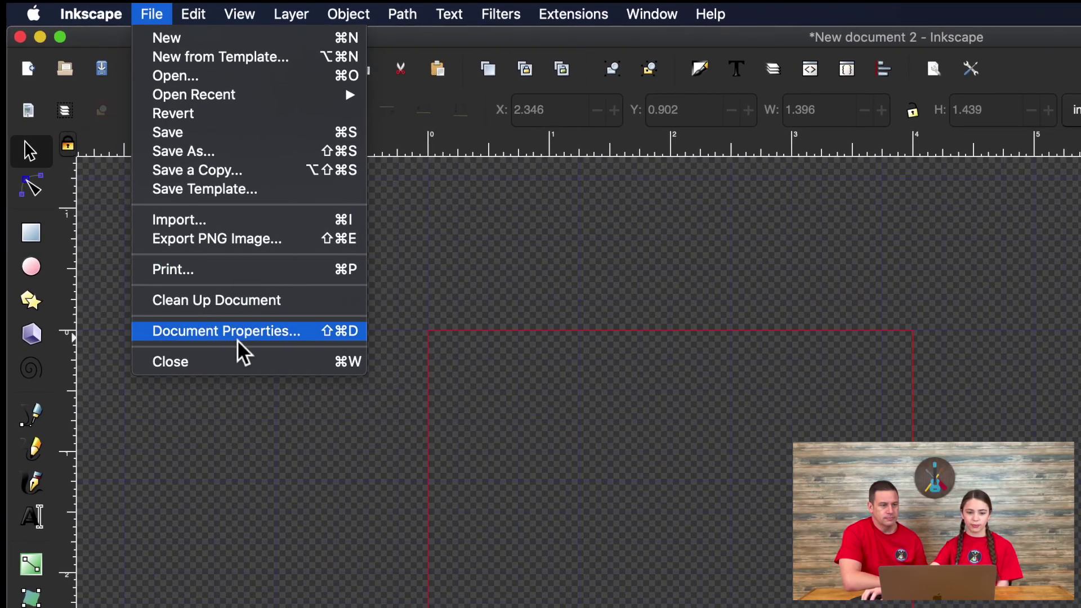
left_click(232, 309)
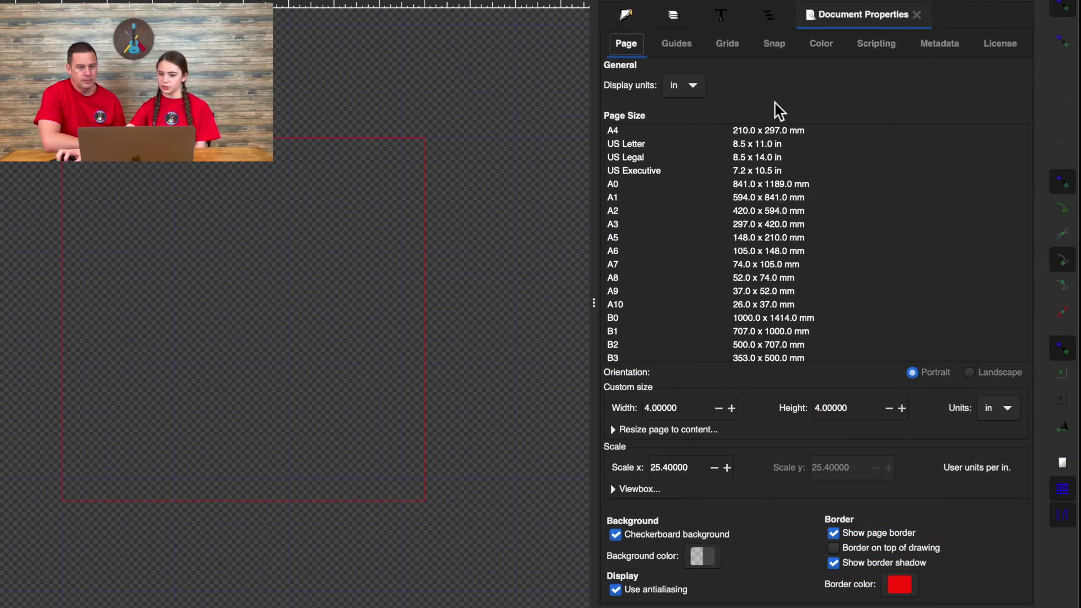
left_click(728, 45)
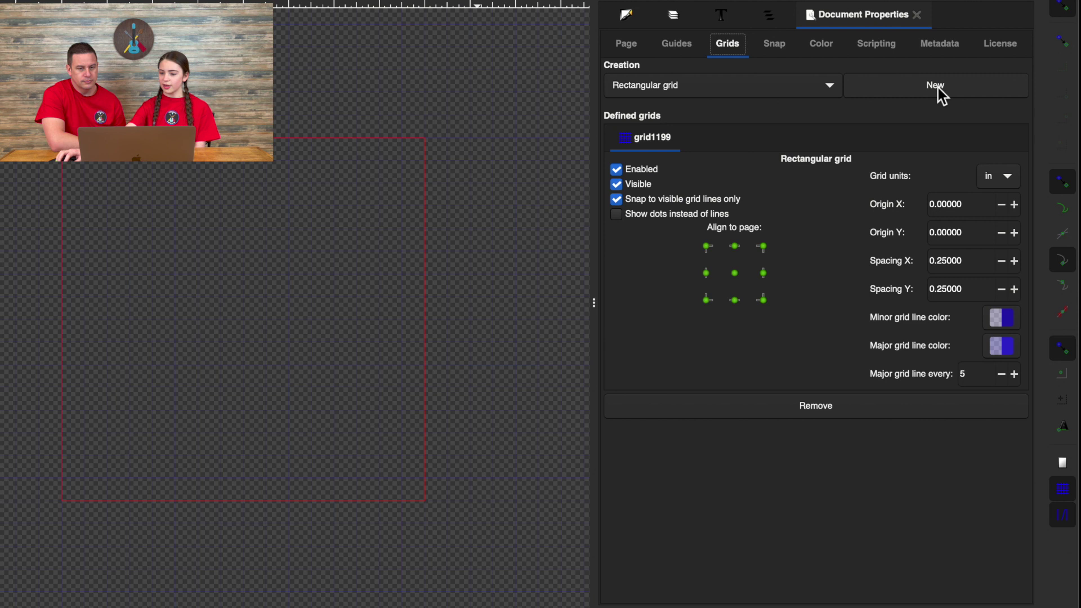
left_click(933, 87)
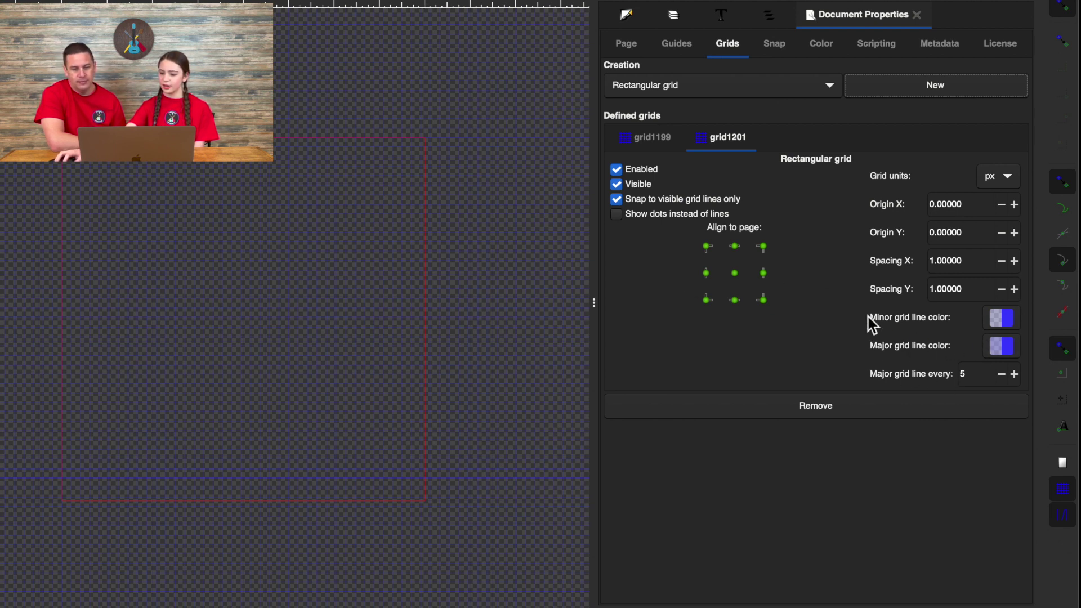
Step: Colour grid1201's major and minor grid lines yellow
left_click(1004, 350)
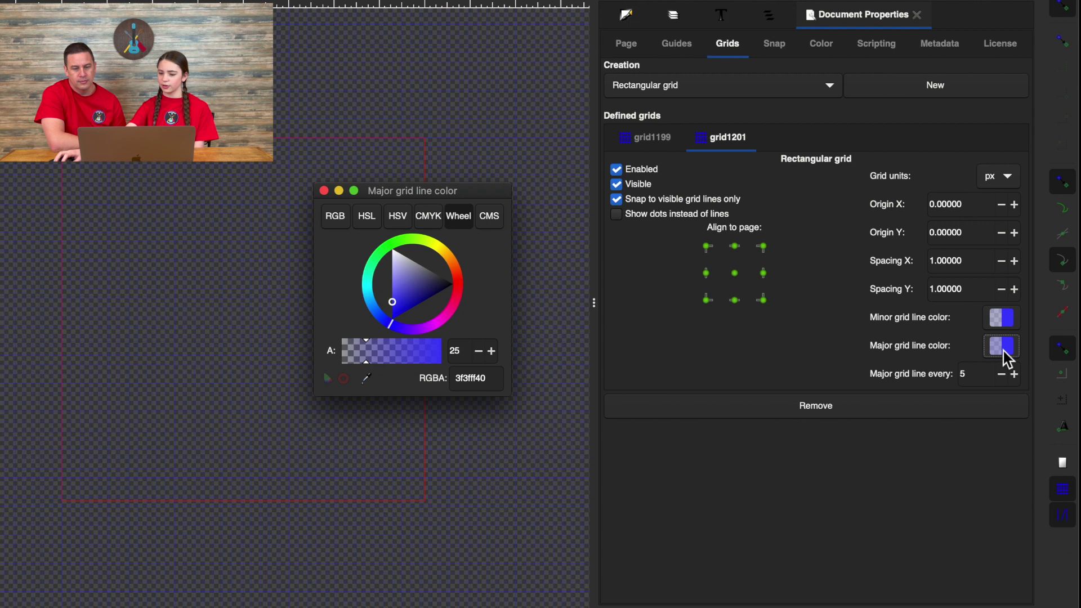
left_click(449, 260)
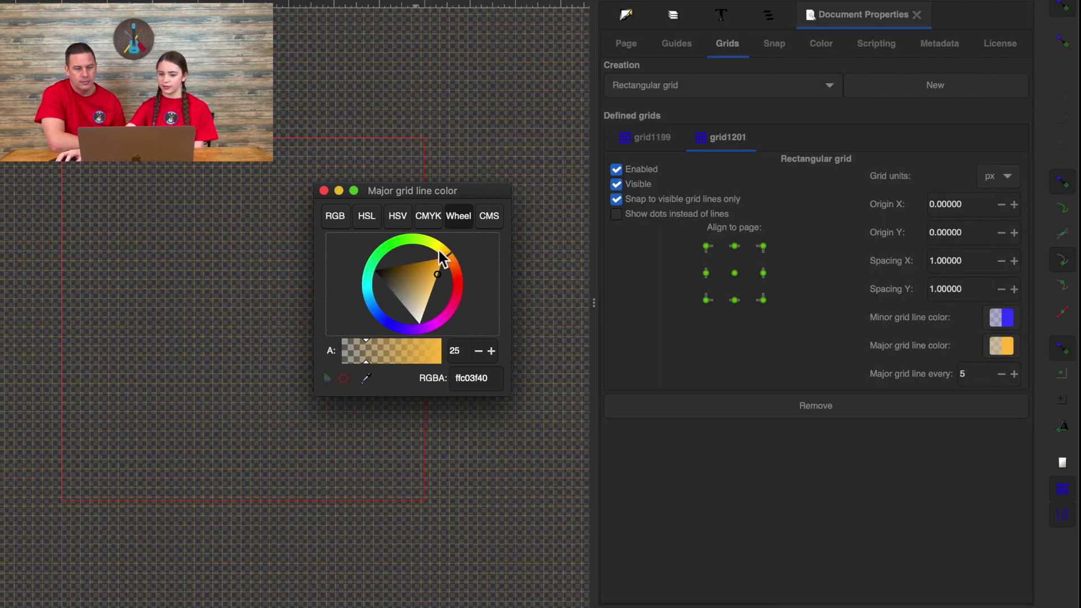
left_click(439, 250)
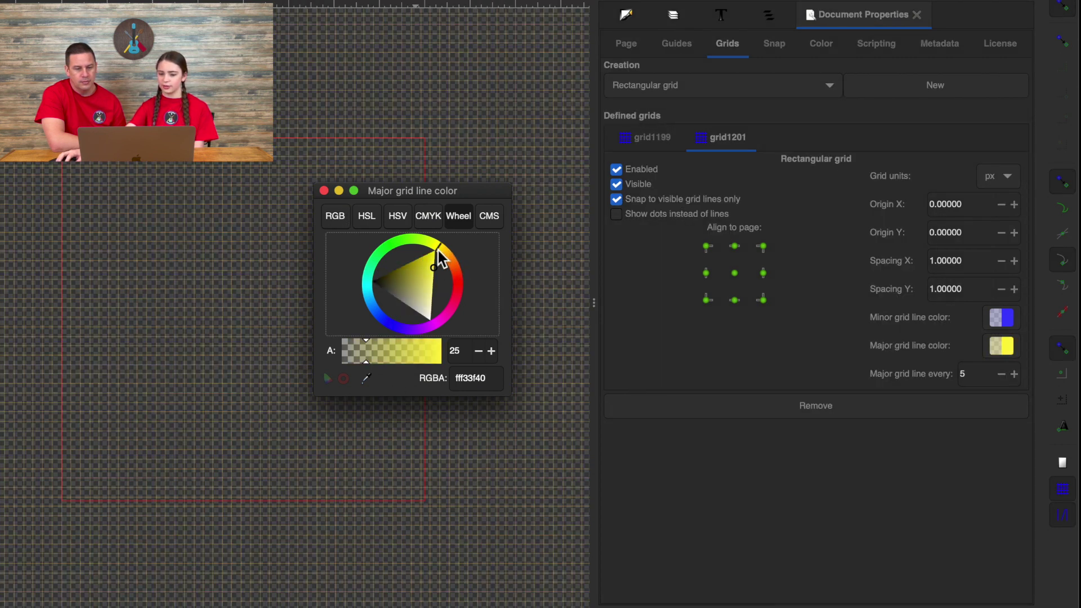
left_click(323, 190)
left_click(1000, 317)
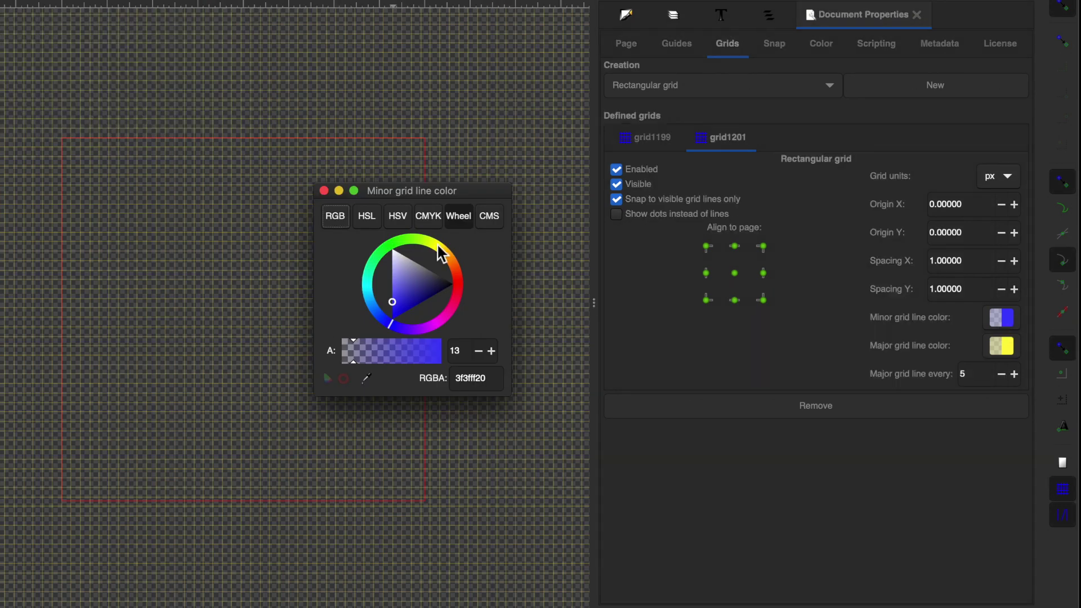
left_click(323, 190)
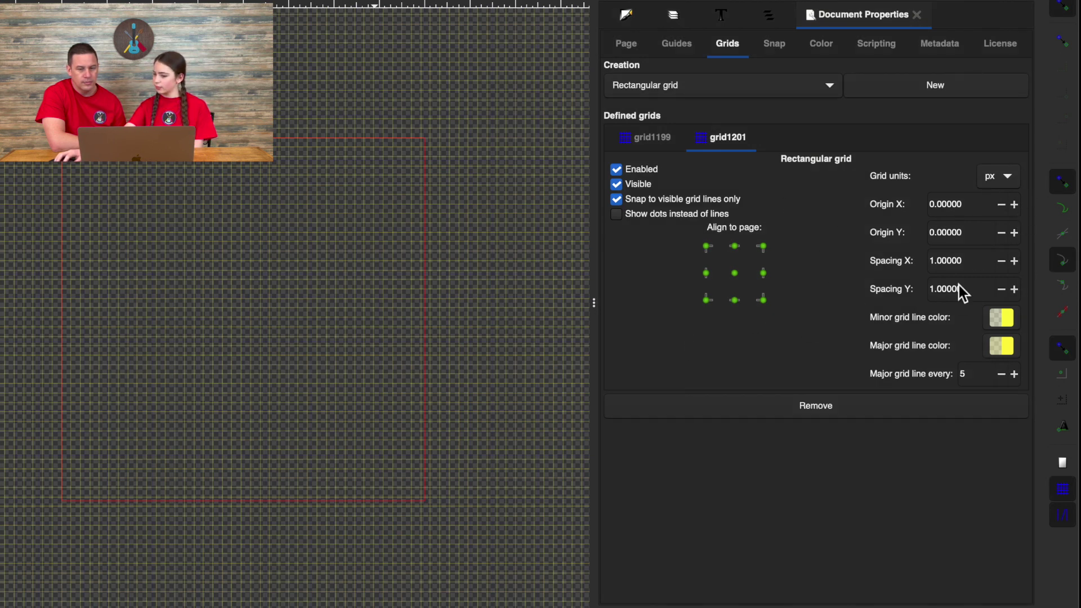
Step: Increase grid1201's horizontal spacing to 1.80000
left_click(1014, 261)
left_click(1013, 260)
left_click(1014, 261)
left_click(1014, 260)
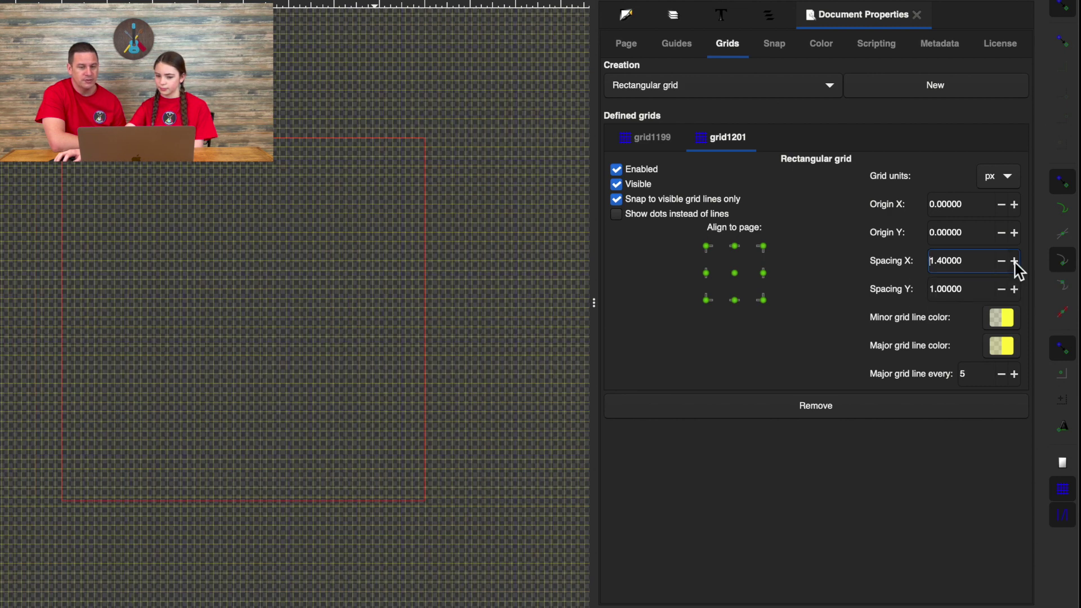
left_click(1014, 260)
left_click(1014, 260)
left_click(1014, 261)
left_click(1013, 260)
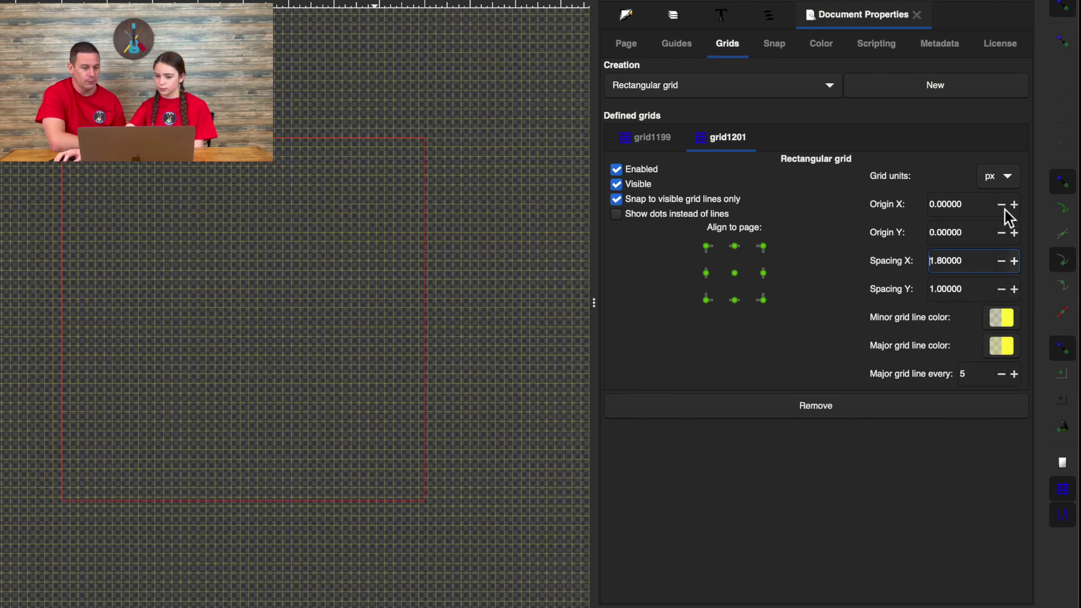
Step: Offset grid1201's vertical origin upward in several increments
left_click(1015, 233)
left_click(1014, 232)
left_click(1015, 233)
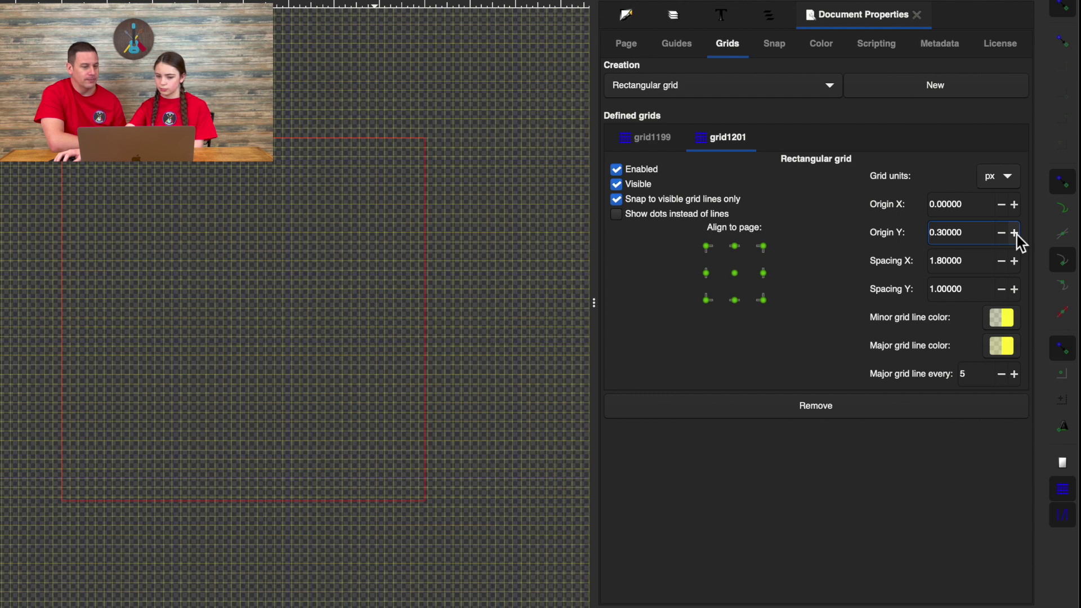
left_click(1015, 233)
left_click(1015, 232)
left_click(1014, 232)
left_click(1014, 233)
left_click(1014, 233)
left_click(1014, 233)
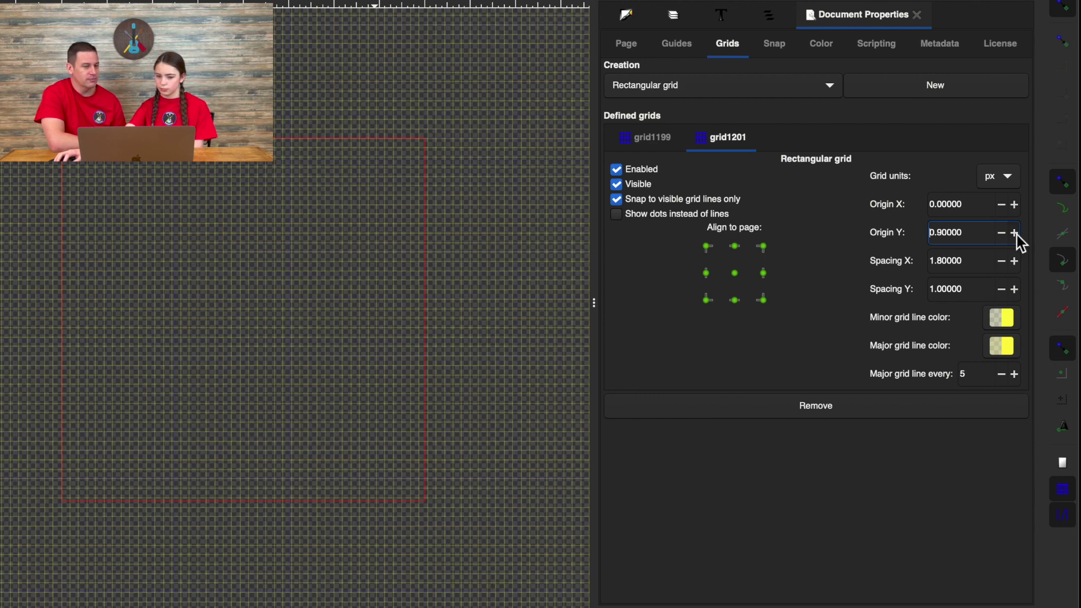
left_click(1014, 232)
left_click(1014, 232)
left_click(1015, 232)
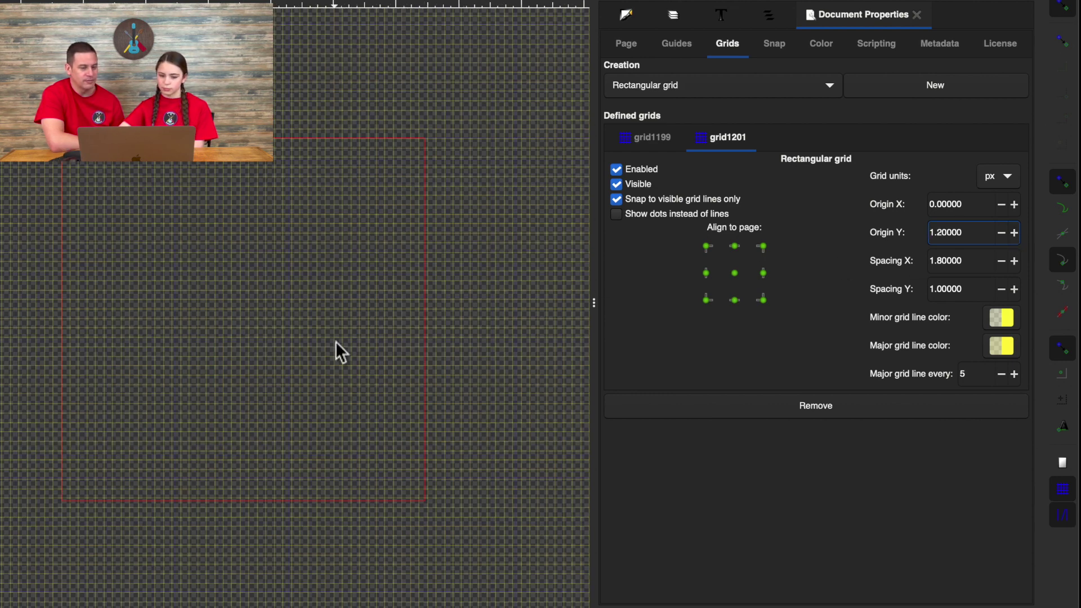
scroll(336, 341, "up", 2)
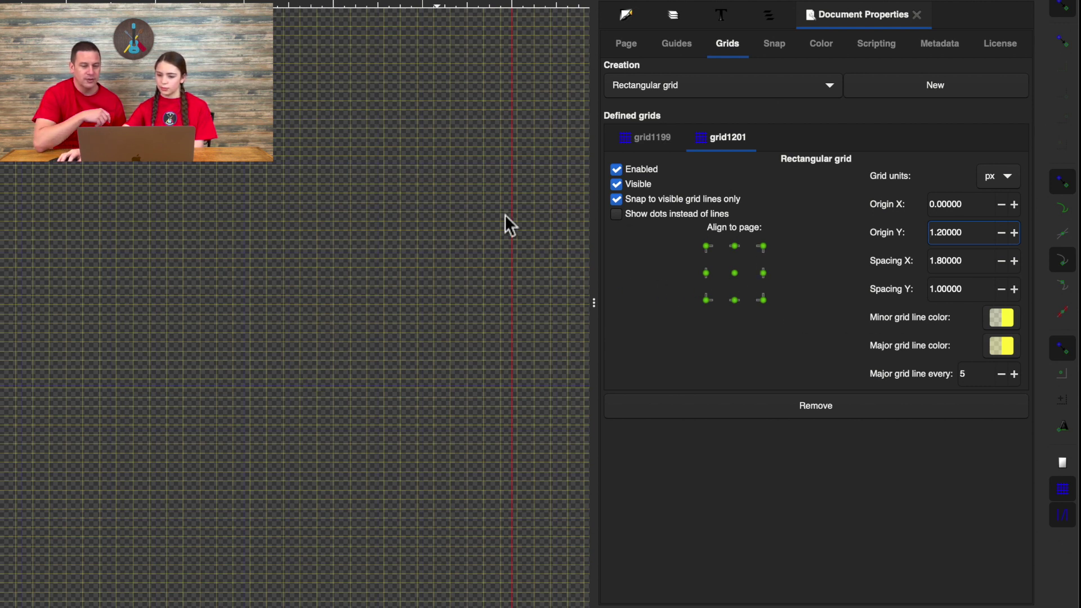
Step: Switch grid1201 to inches, anchor its origin at the page's top-right, and show dots instead of lines
left_click(1008, 184)
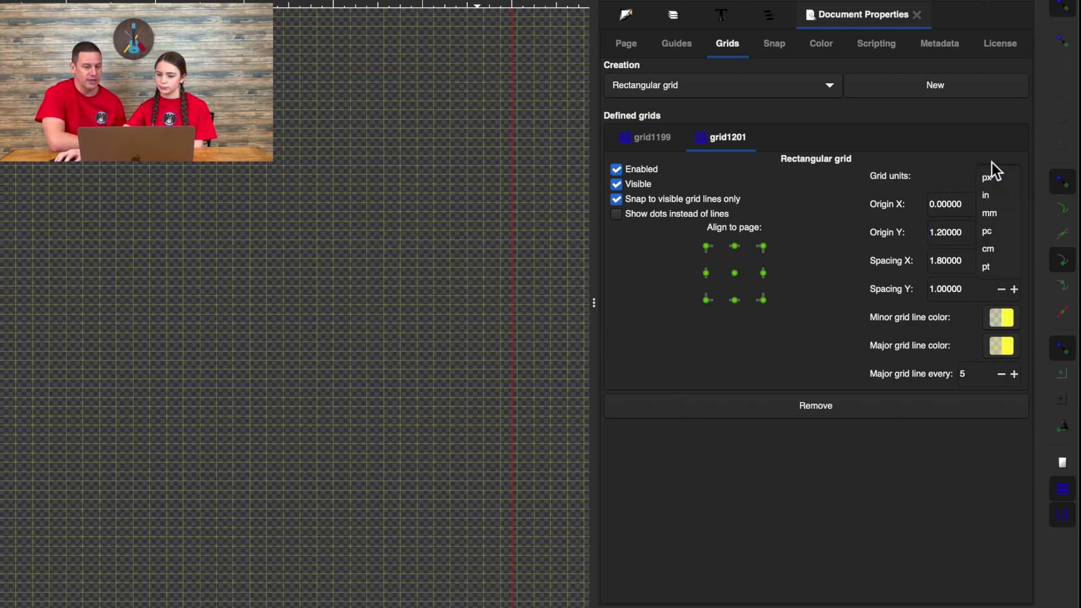
left_click(990, 196)
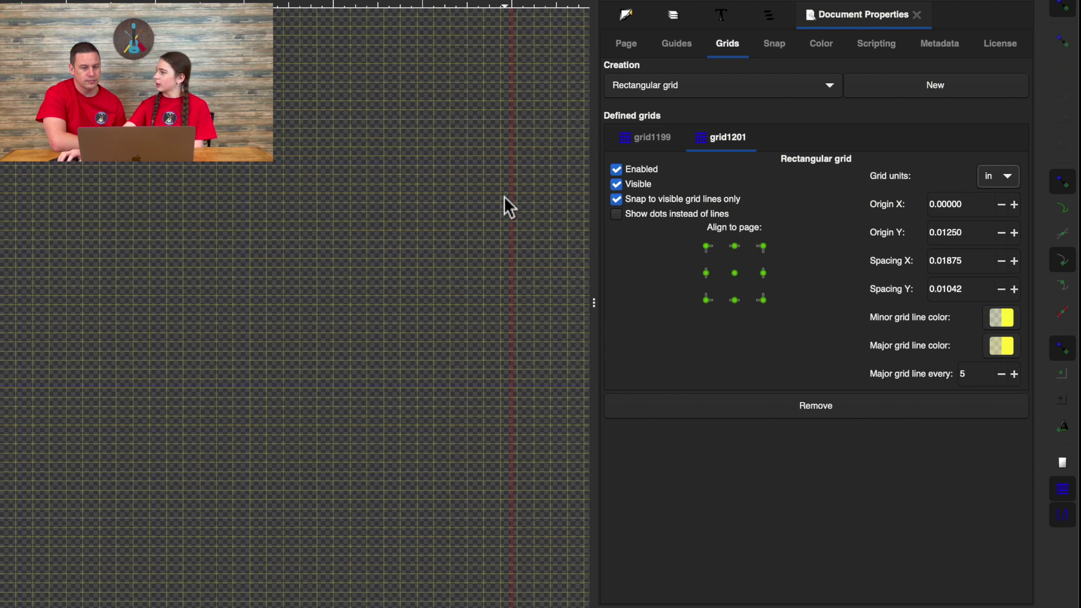
left_click(707, 249)
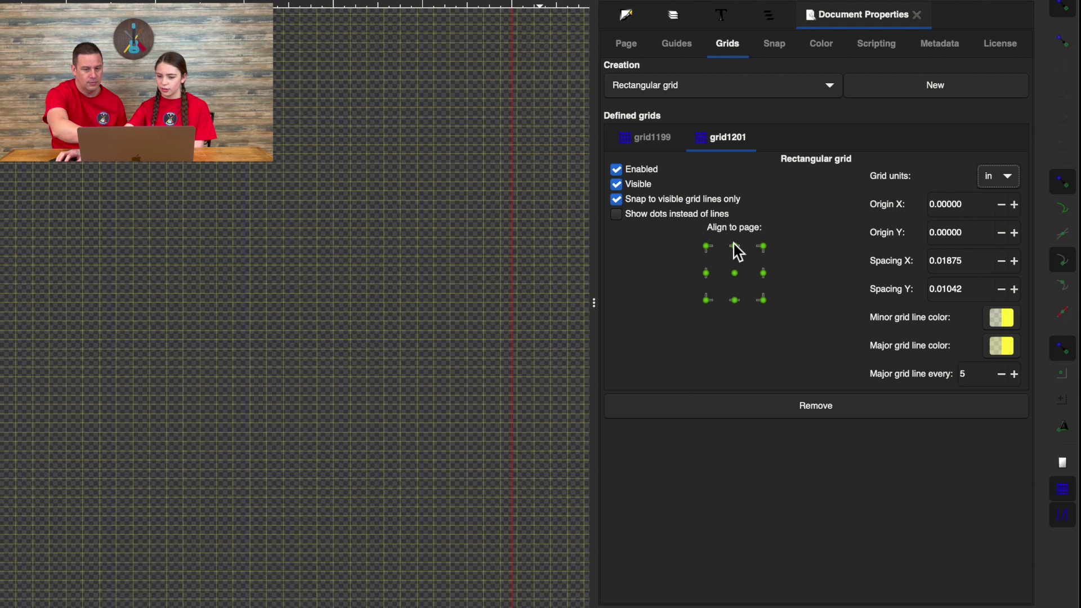
left_click(734, 245)
left_click(764, 247)
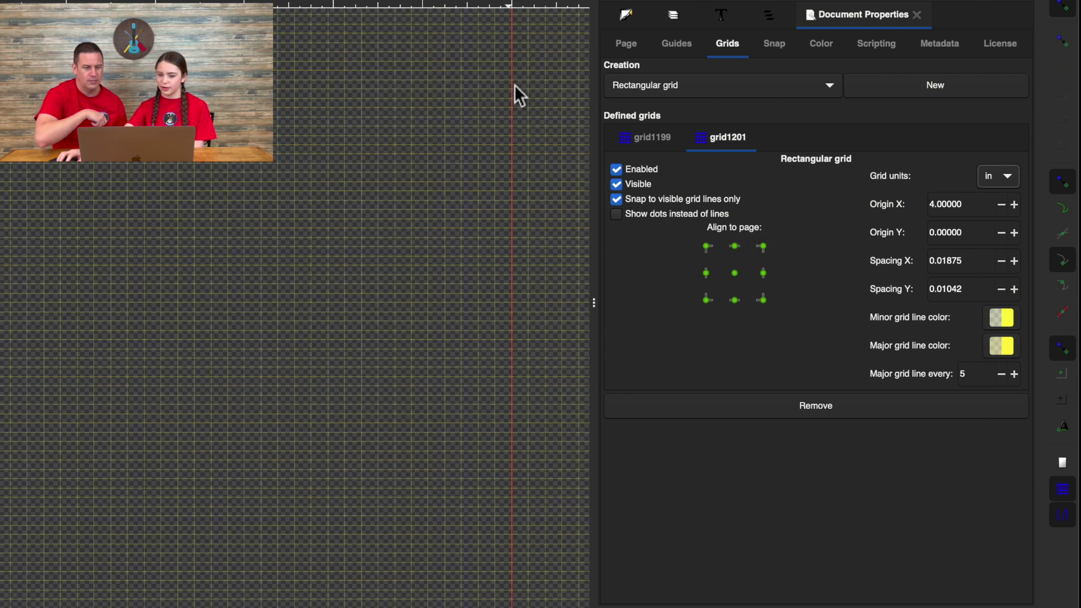
left_click(619, 216)
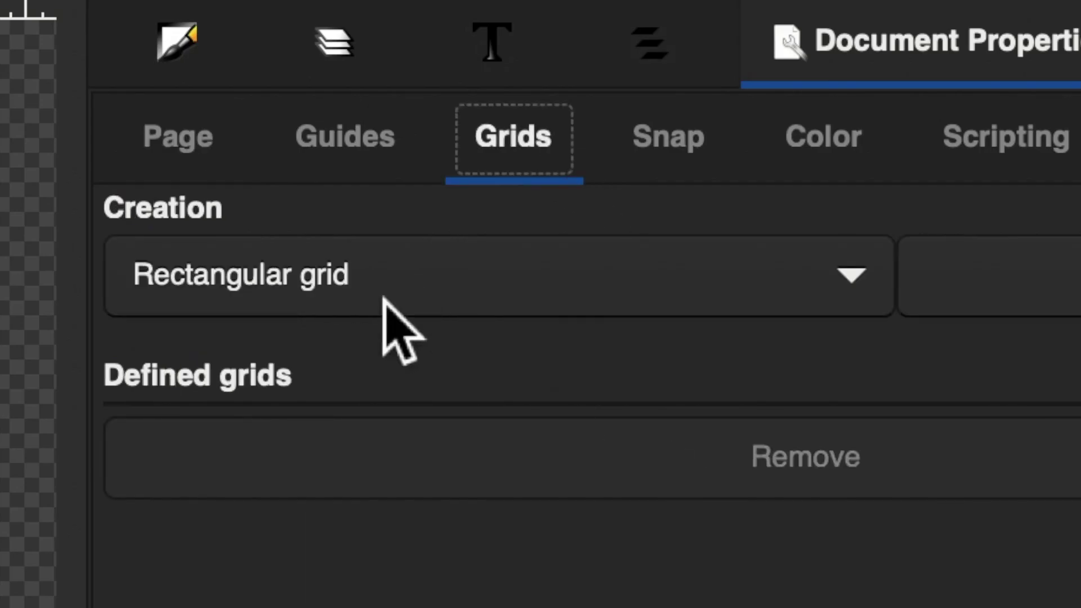
left_click(689, 94)
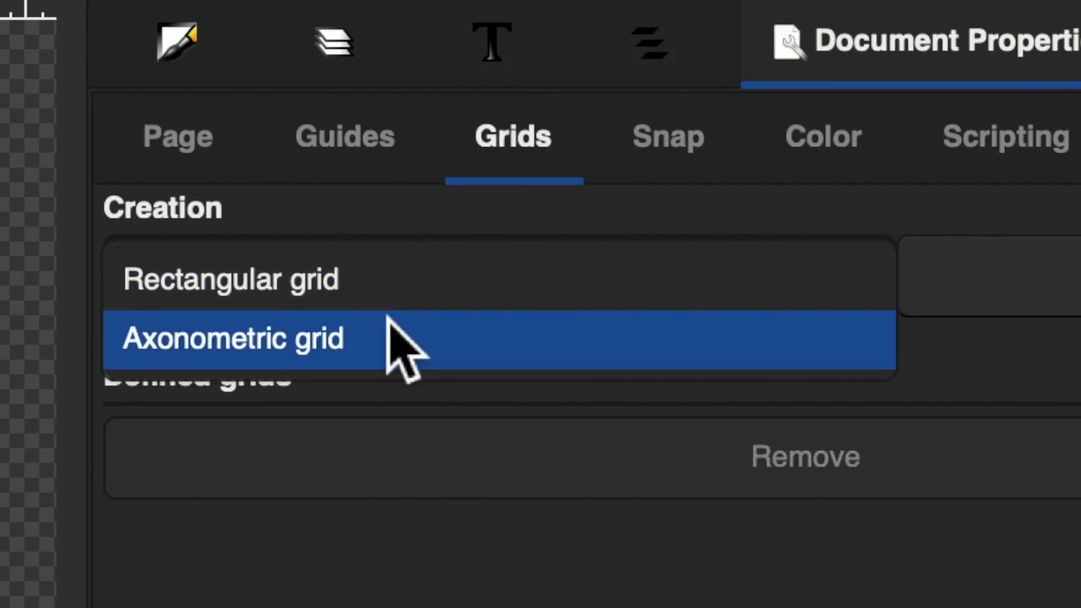
Step: Create an axonometric grid with yellow major lines and its origin at the page's bottom-left corner
left_click(388, 317)
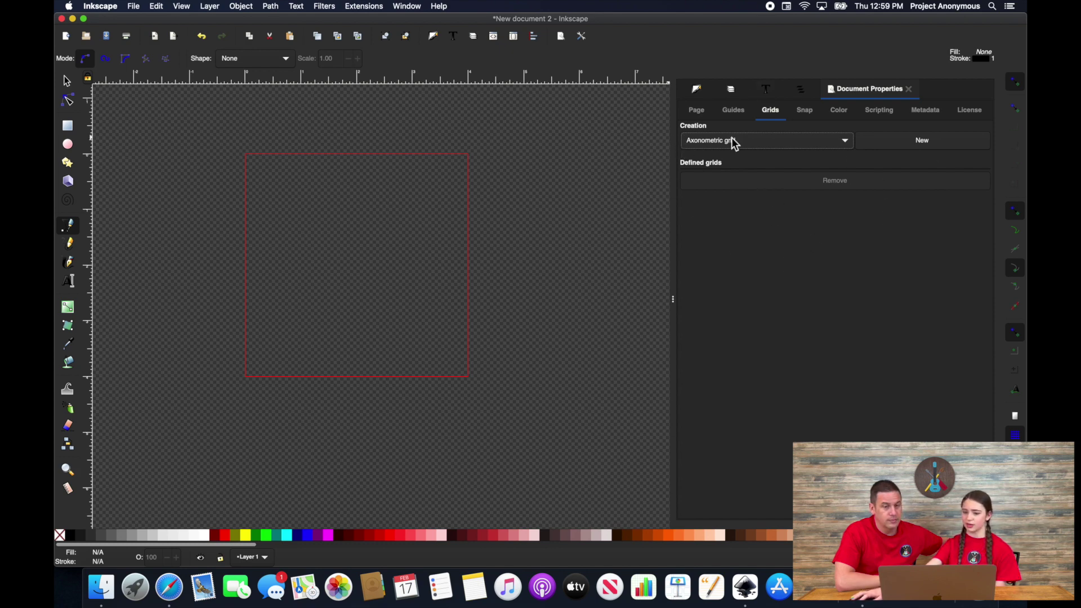
left_click(912, 145)
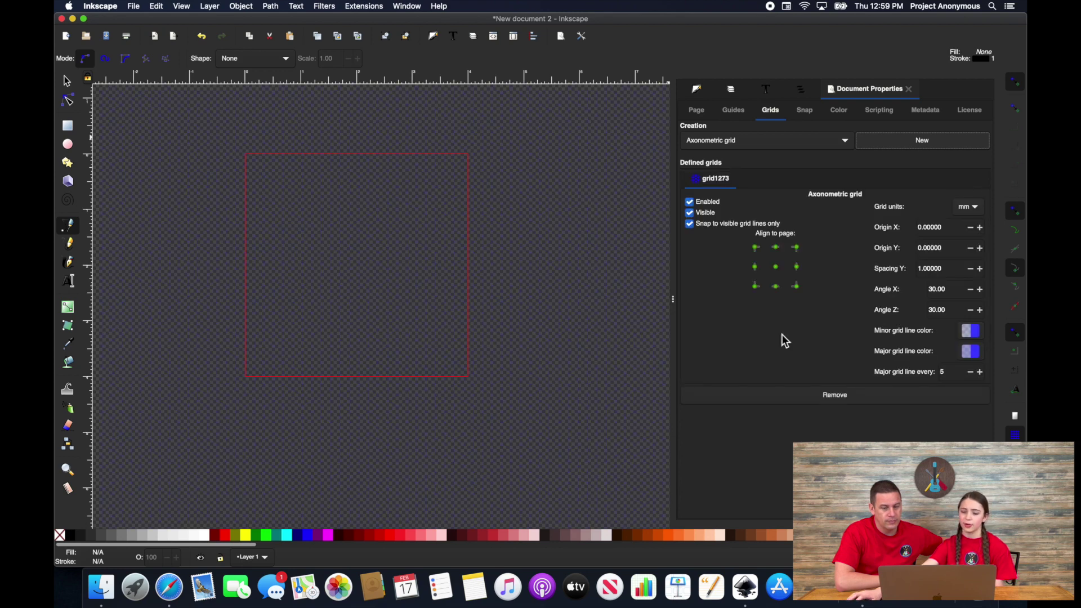
left_click(973, 352)
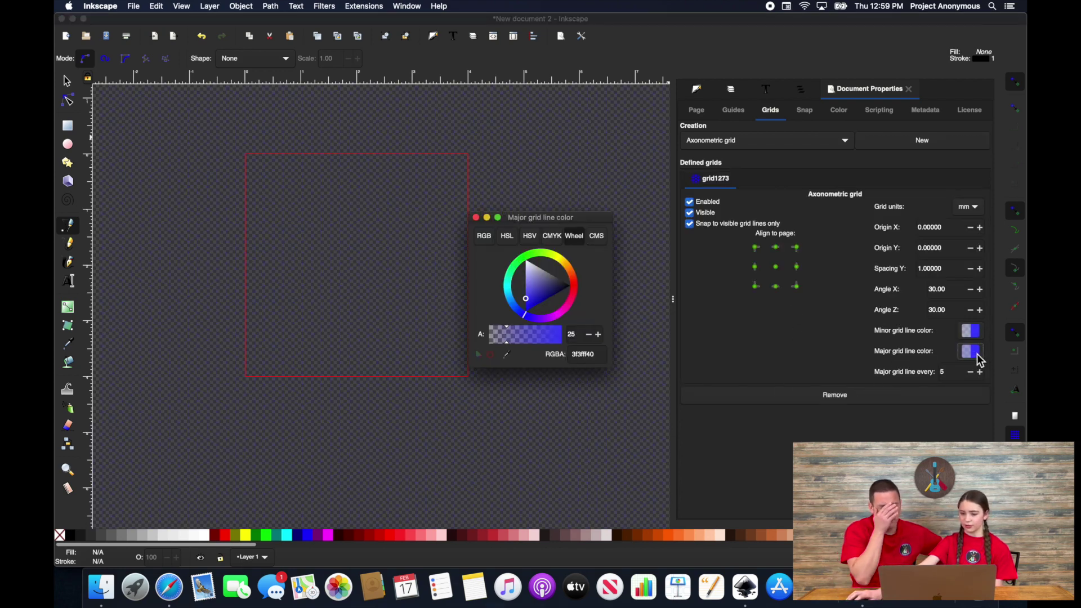
left_click(554, 259)
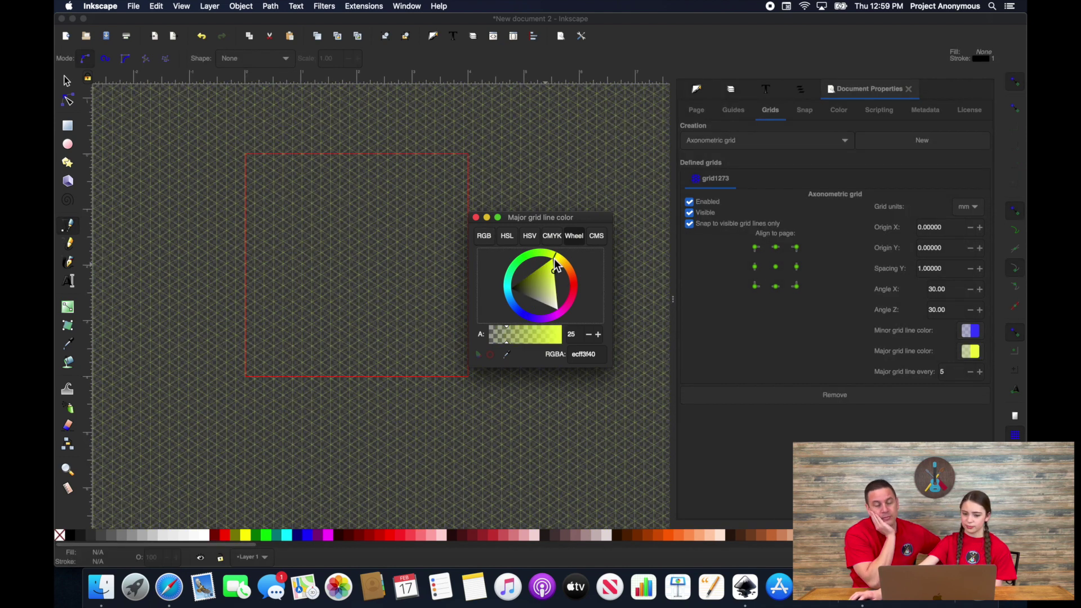
left_click(476, 217)
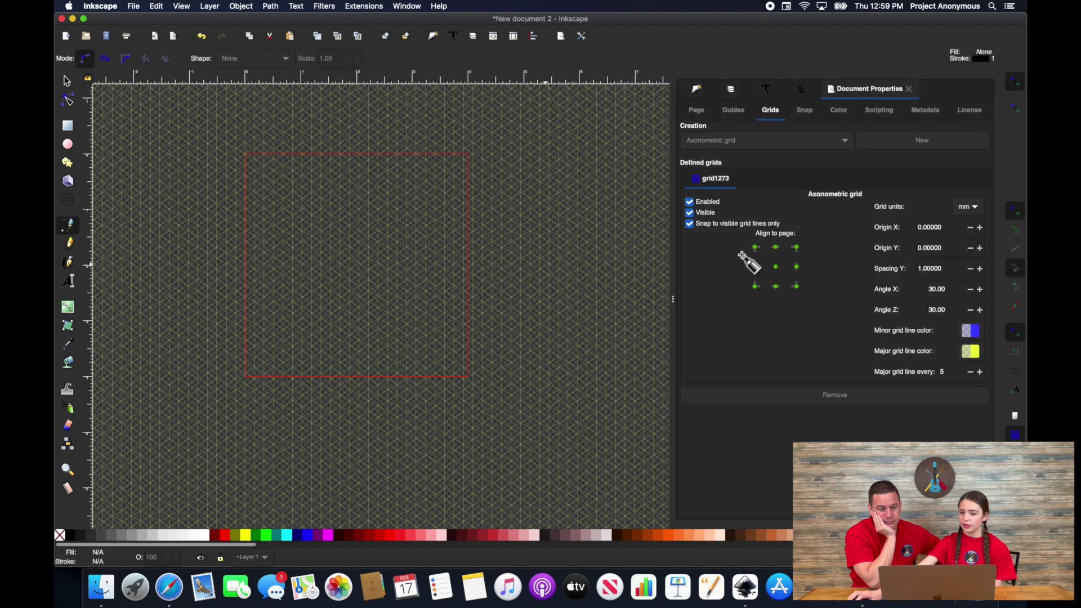
left_click(755, 287)
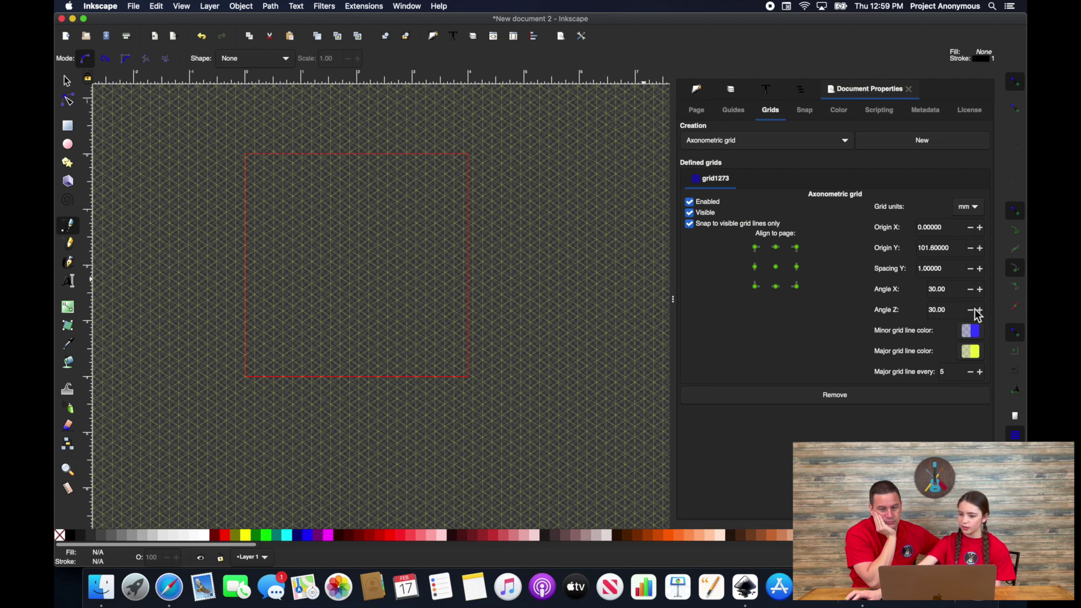
Step: Set grid1273 to Angle Z 70°, Angle X 60° and Spacing Y 5
left_click_drag(951, 315, 923, 314)
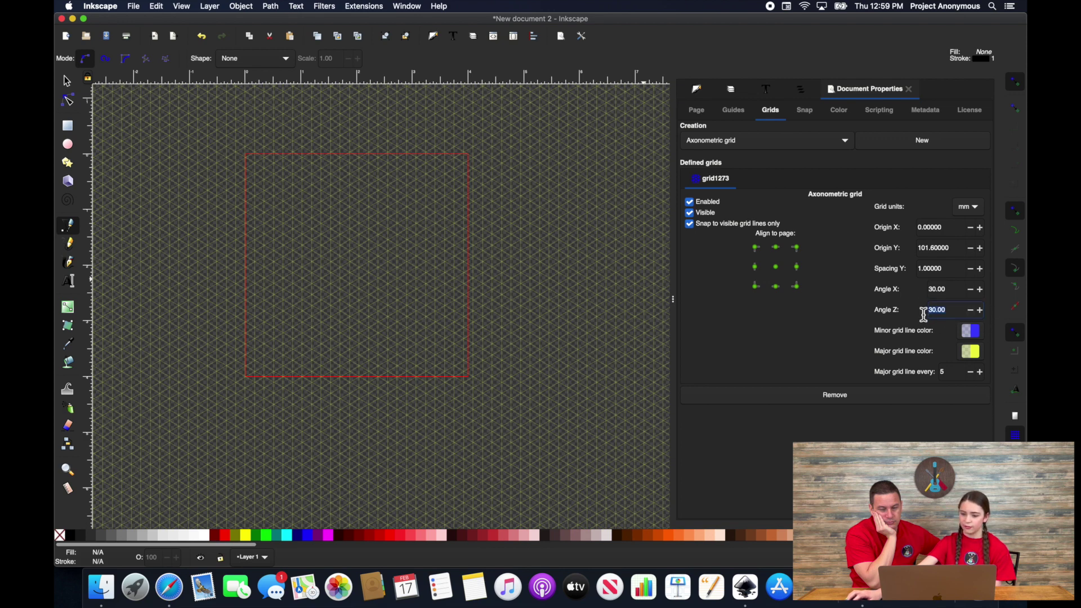
key("BackSpace")
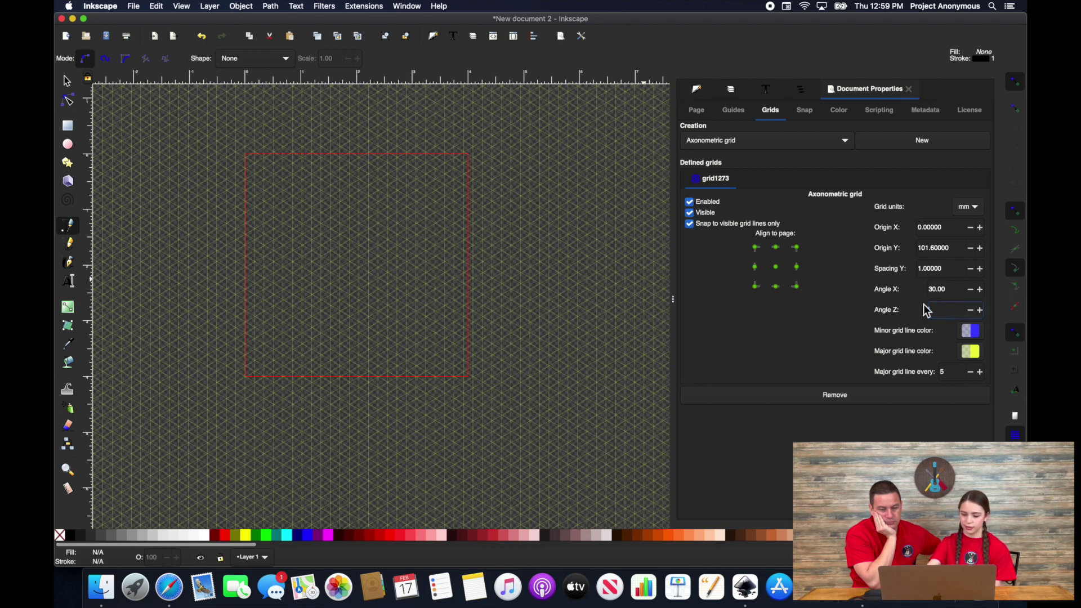
type("30")
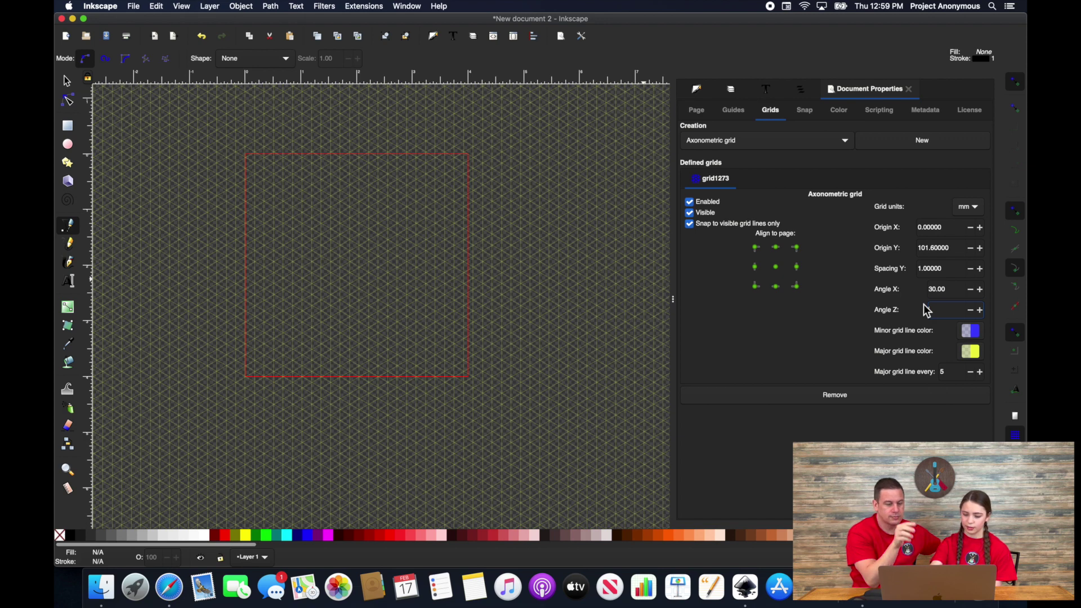
key("Return")
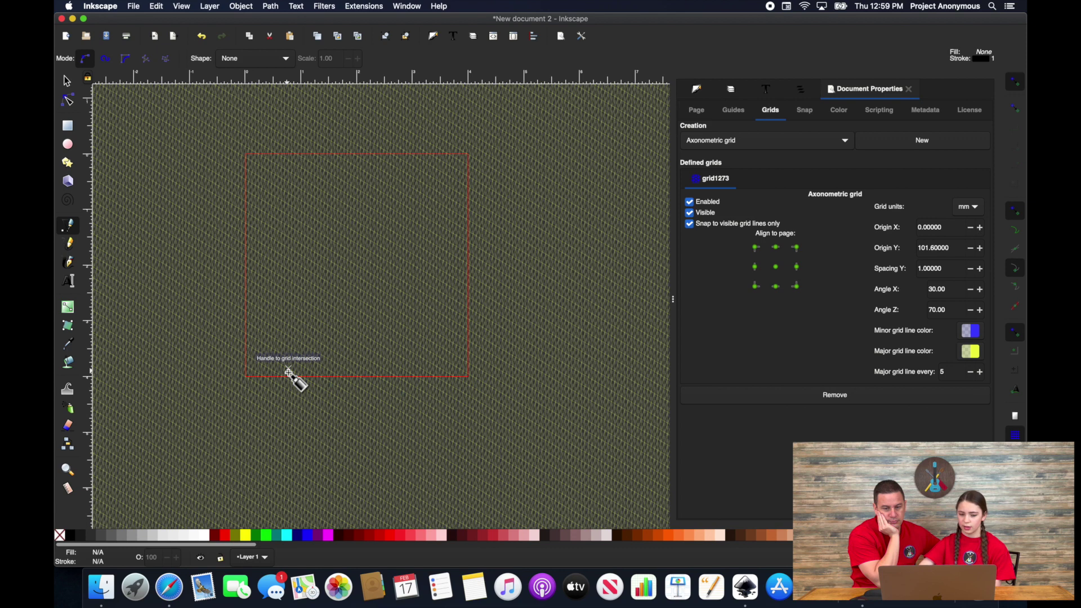
scroll(288, 373, "up", 1)
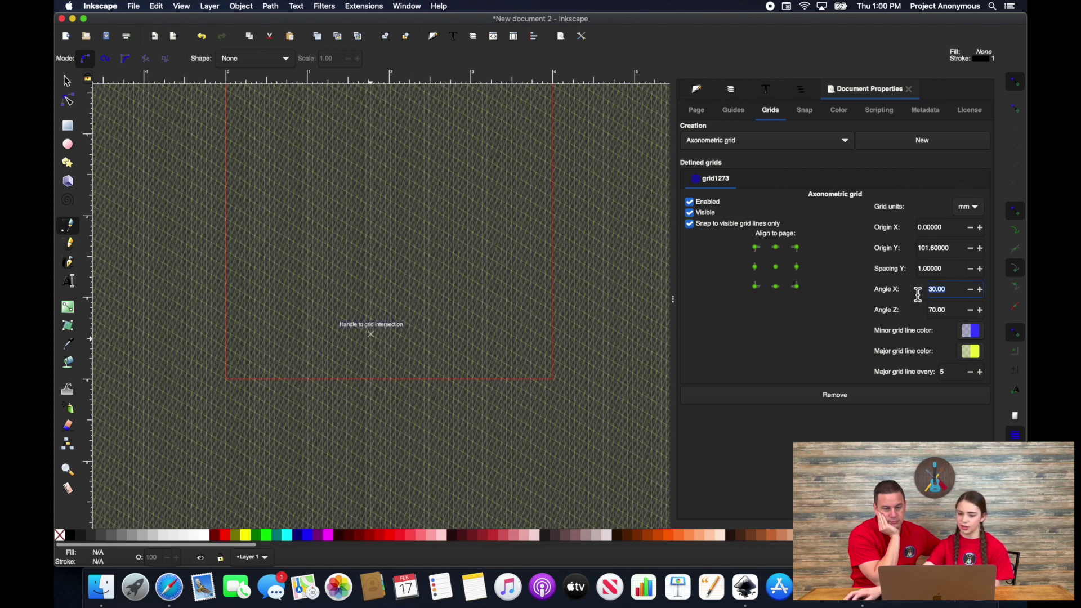
key("BackSpace")
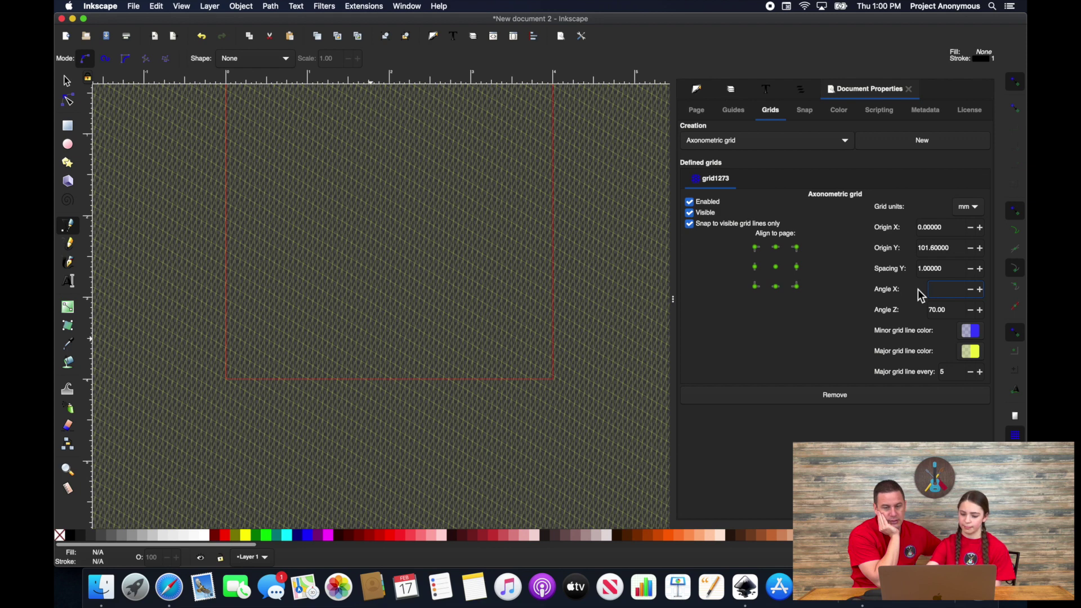
key("Return")
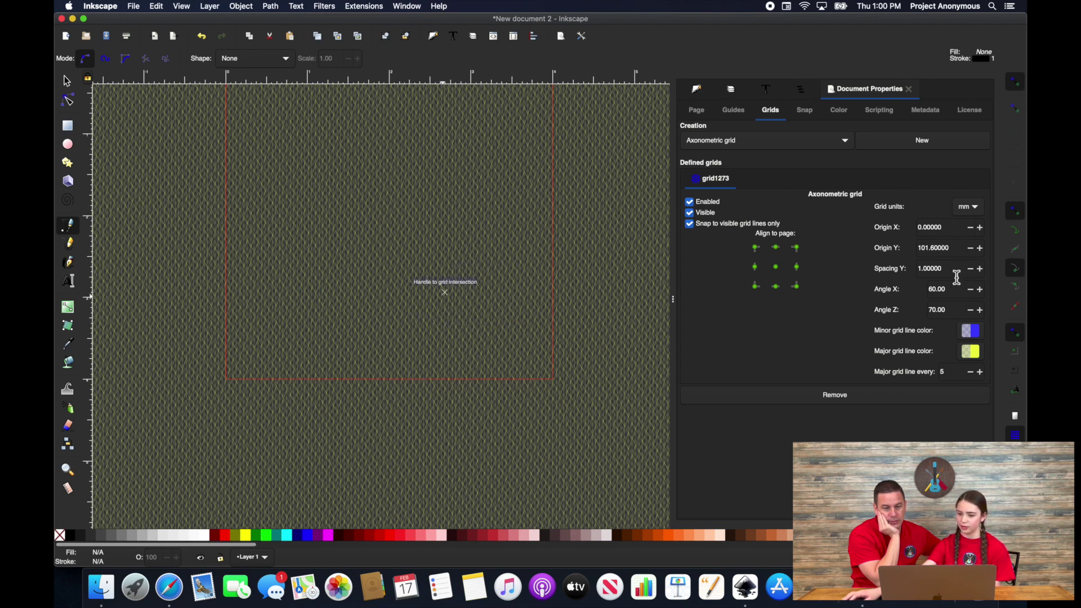
key("Tab")
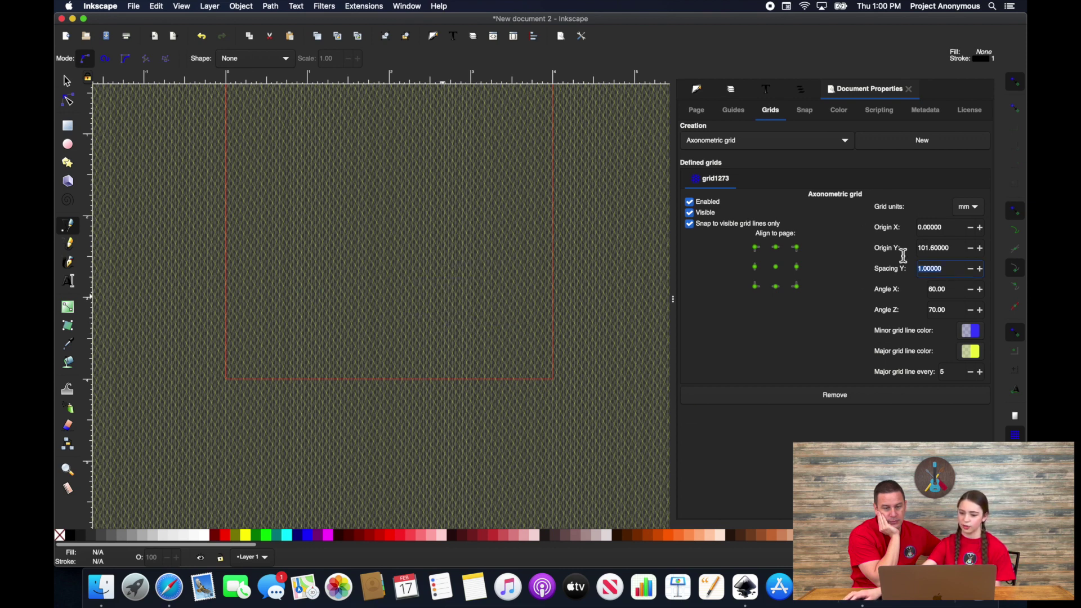
key("BackSpace")
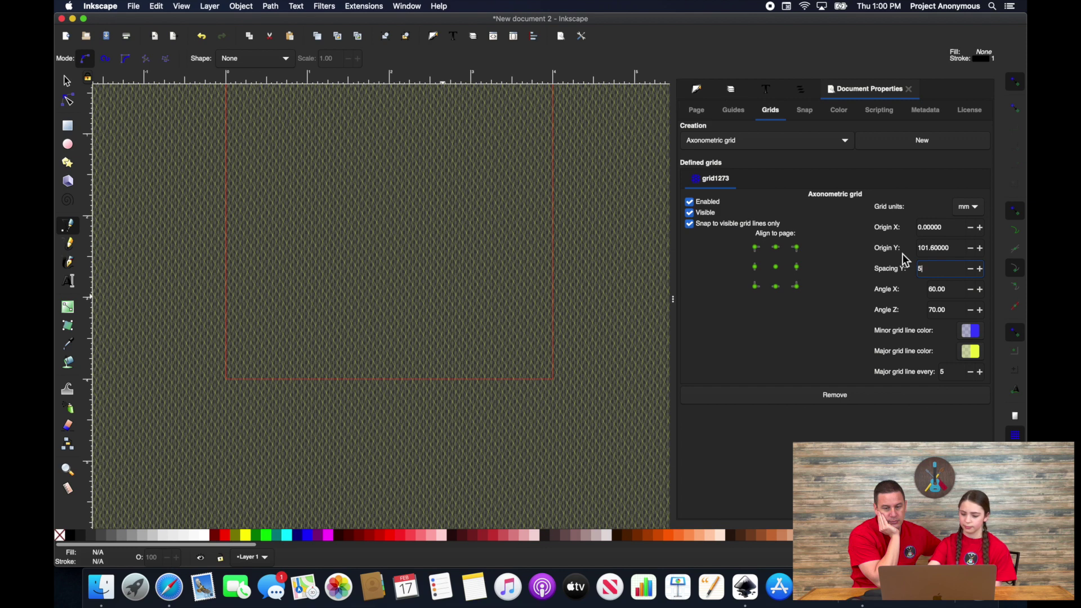
type("5")
key("Return")
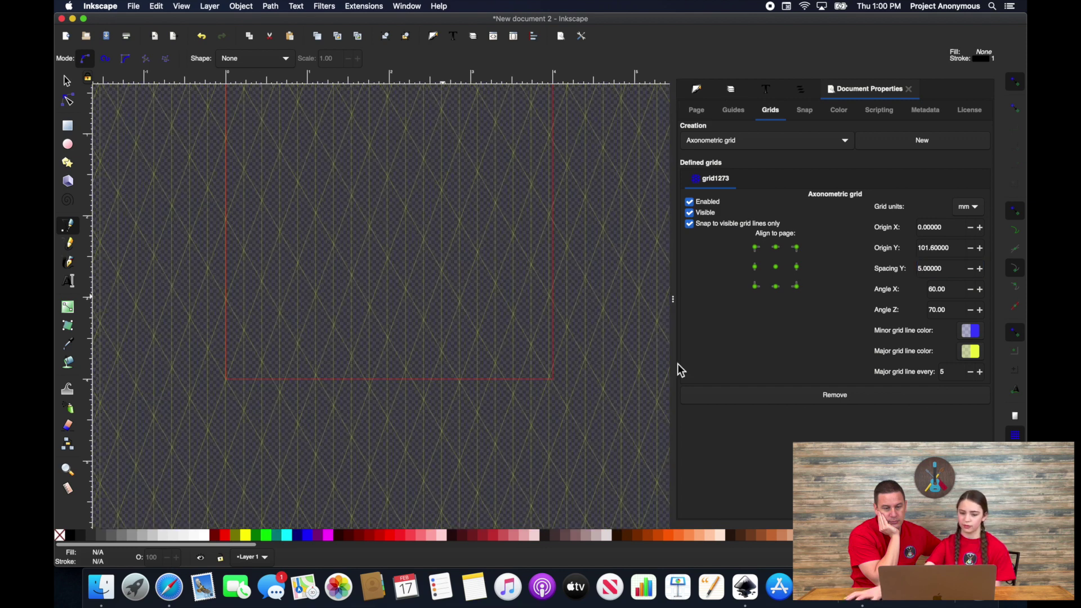
scroll(374, 264, "up", 4)
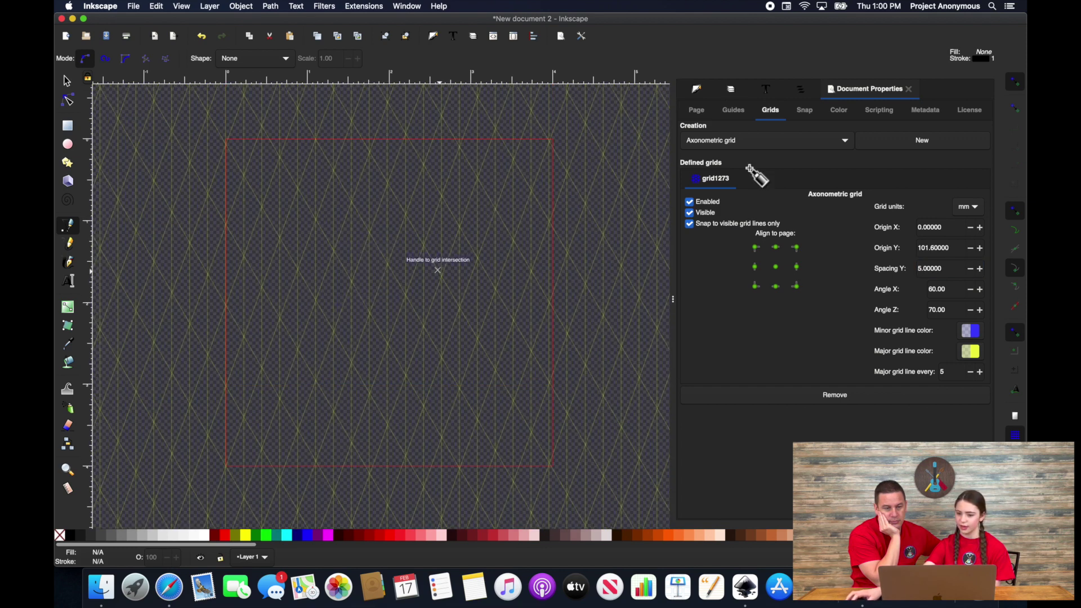
Step: Set grid1273's Origin Y to 30, draw grid-snapped test lines, and switch grid units to inches
left_click_drag(956, 251, 905, 255)
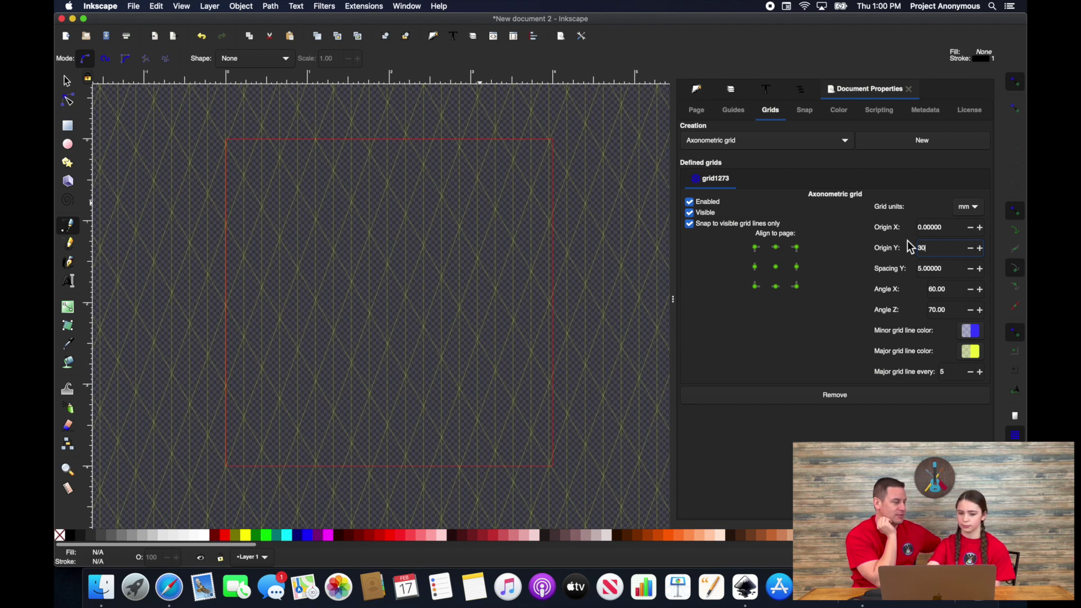
key("Return")
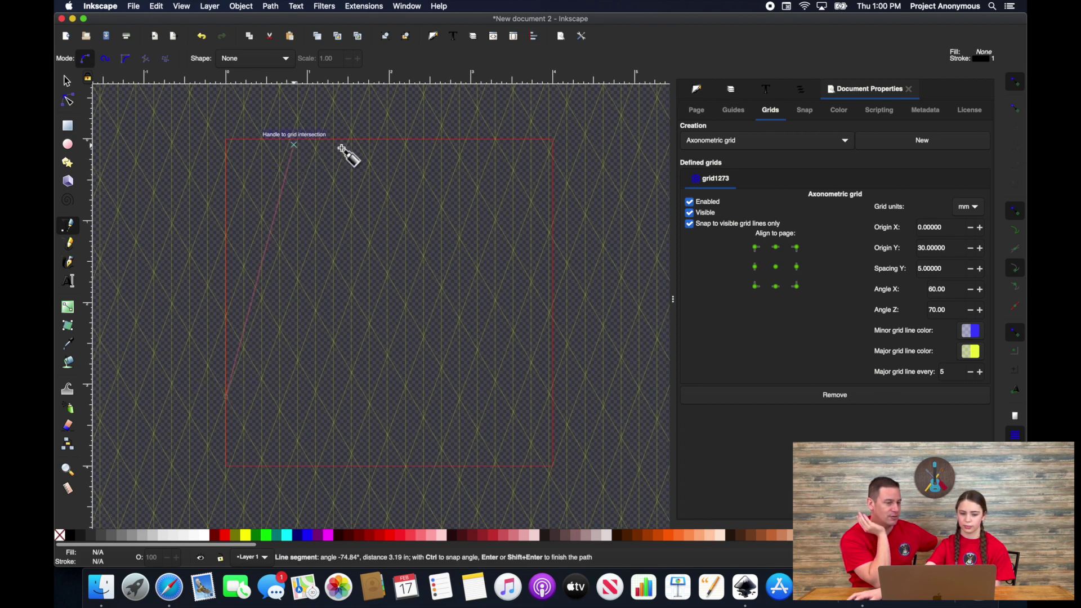
left_click(319, 142)
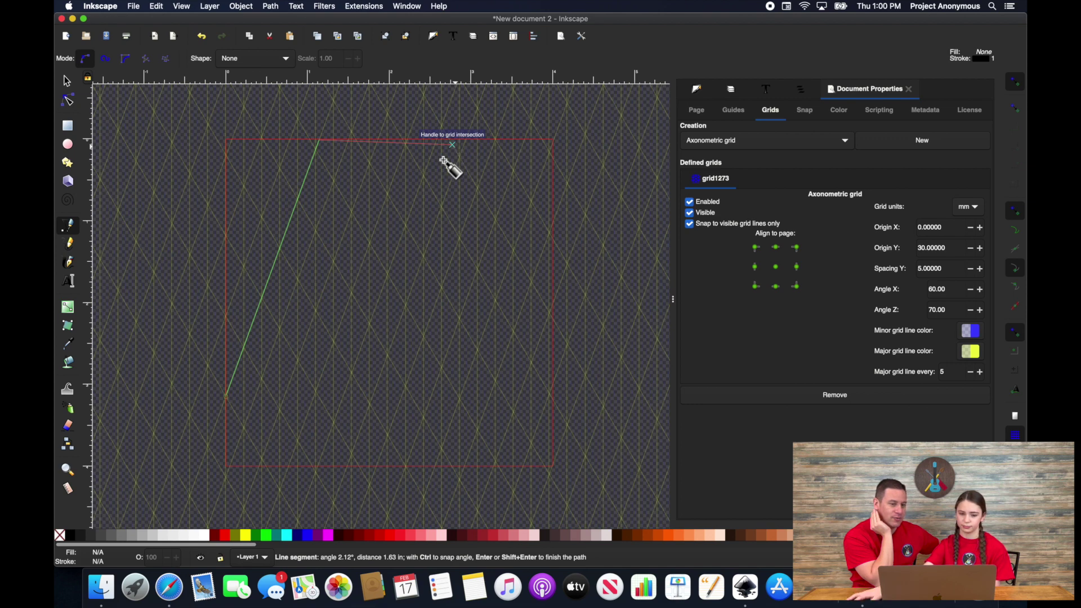
key("Return")
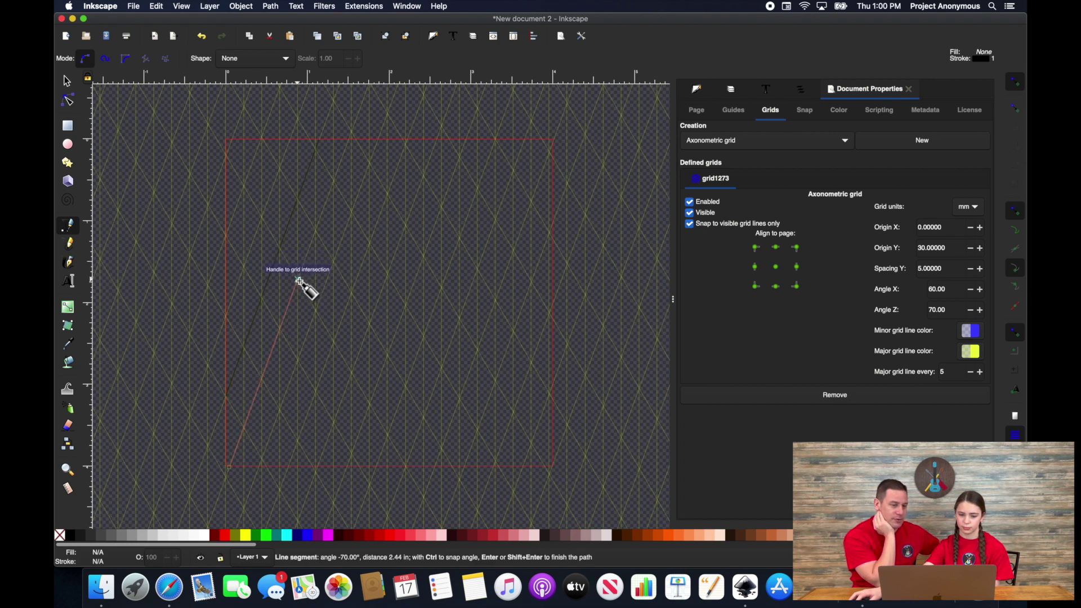
left_click(299, 280)
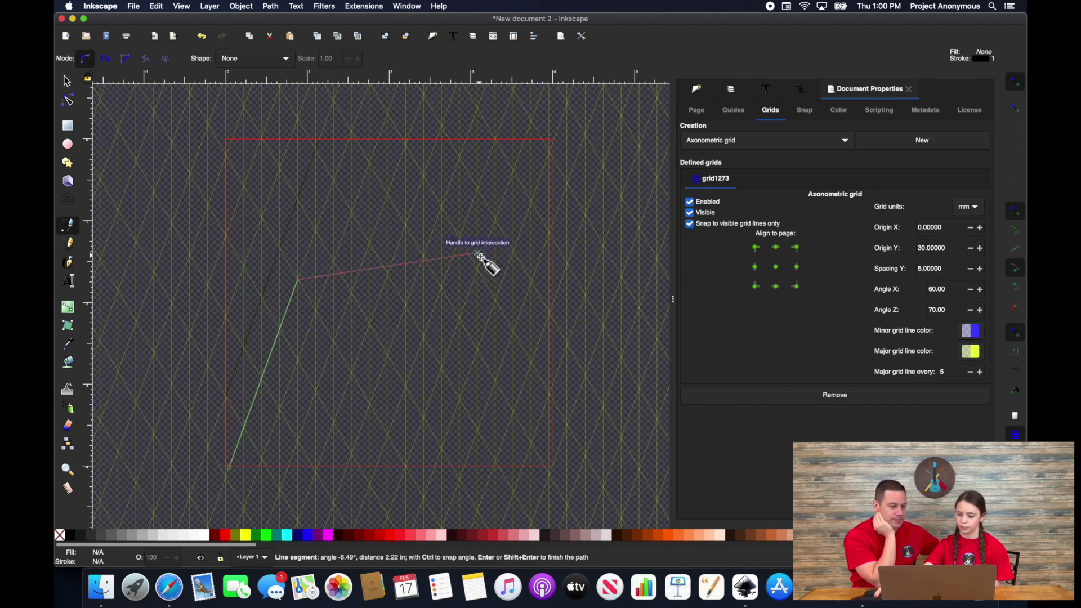
key("Return")
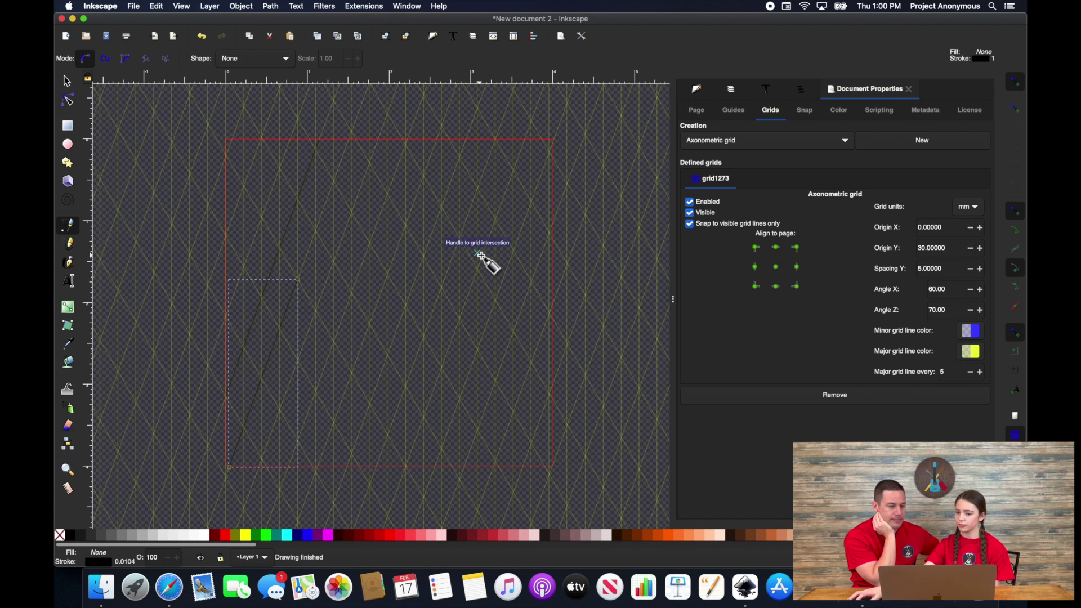
left_click(961, 210)
left_click(964, 190)
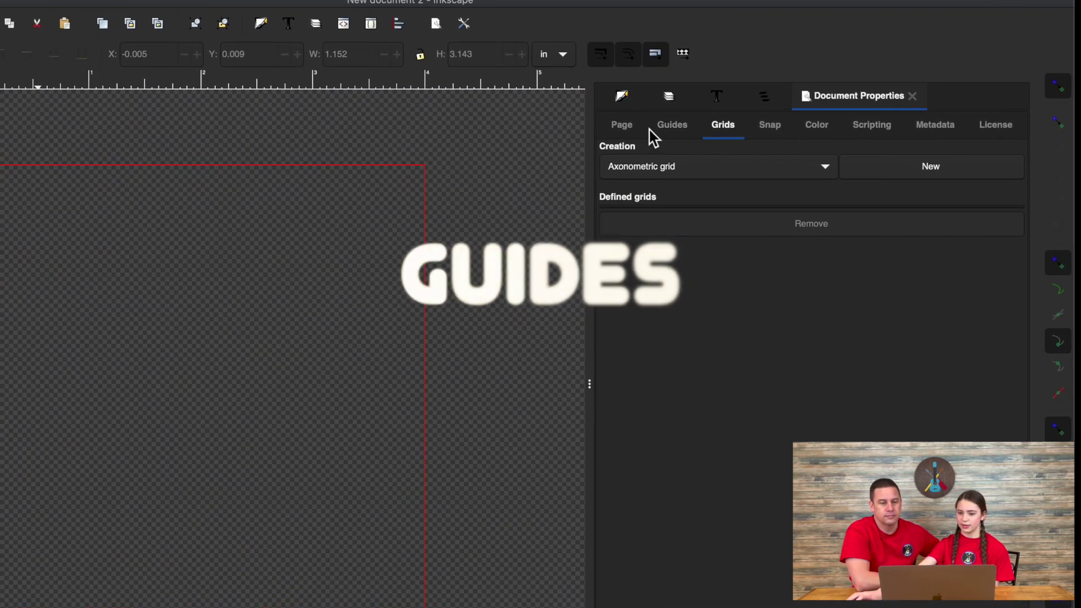
Step: Create guides along the page edges from the Guides settings
left_click(659, 124)
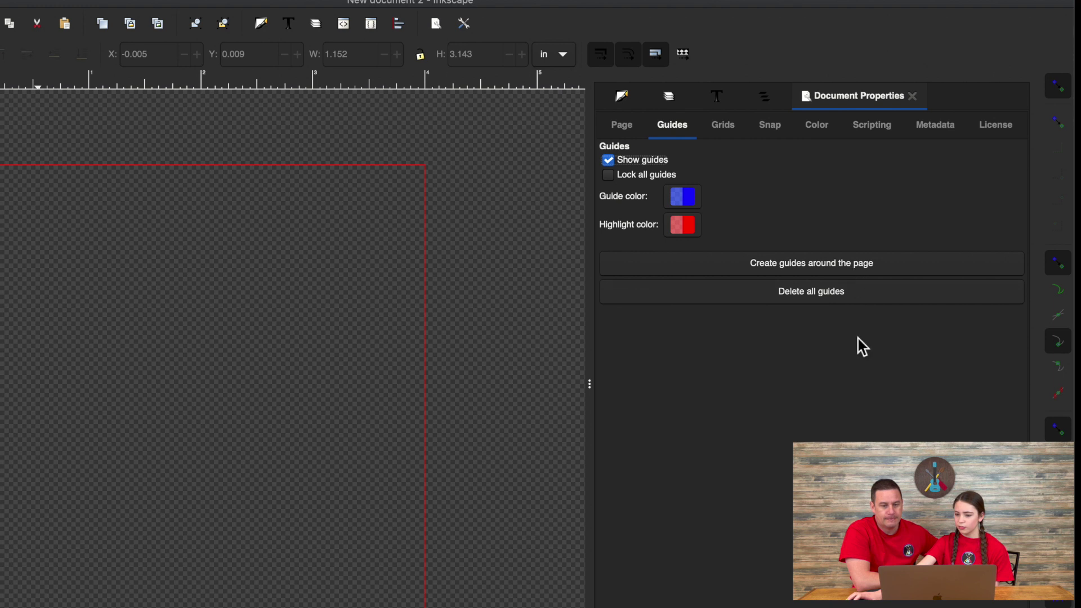
left_click(793, 263)
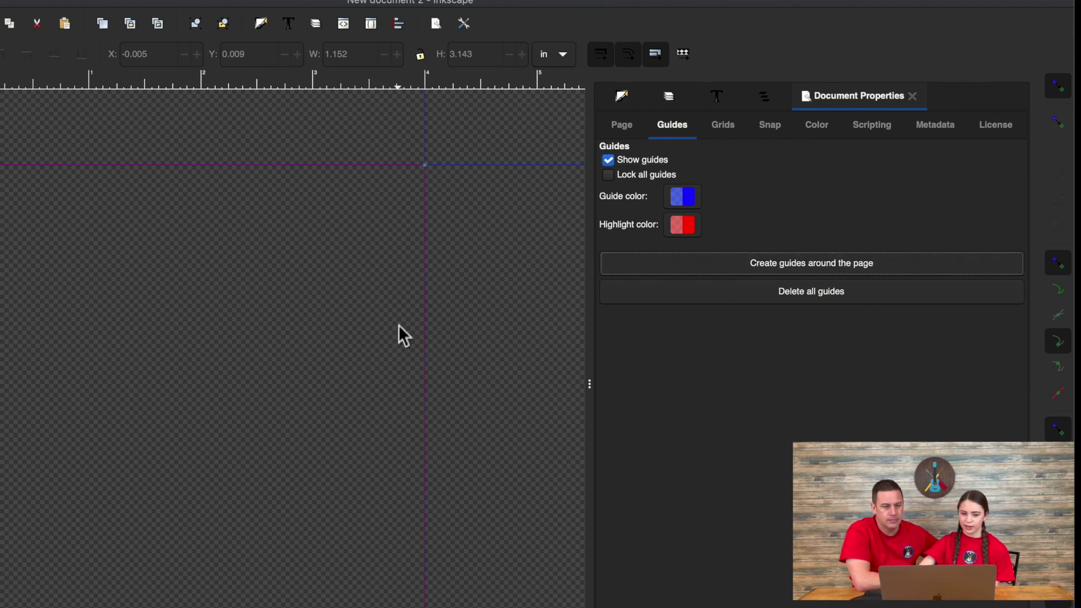
scroll(398, 325, "down", 10)
scroll(398, 326, "up", 10)
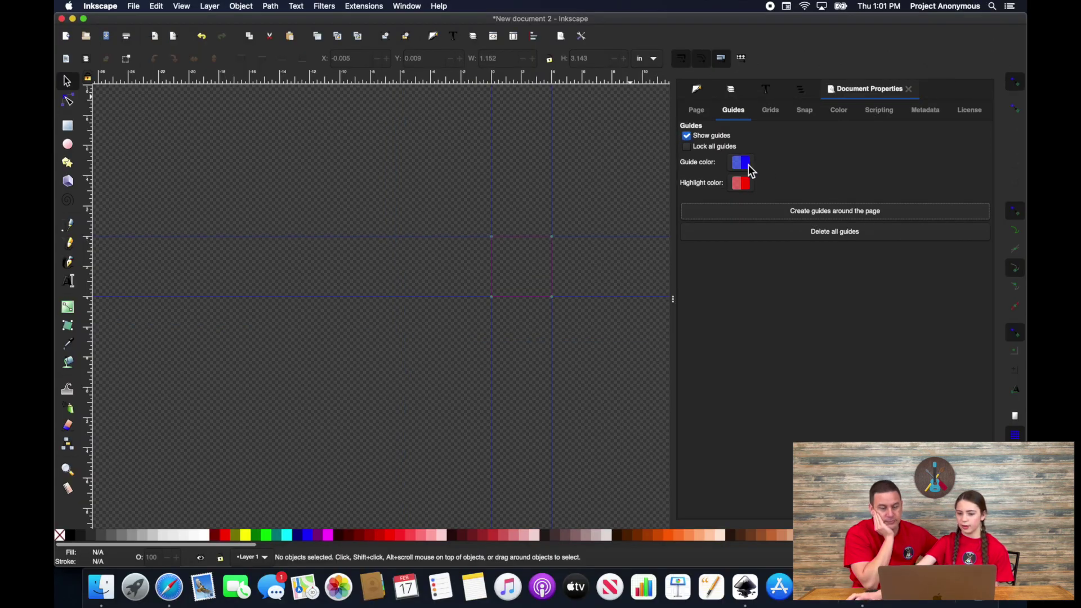
Step: Change the guide colour to white
left_click(742, 162)
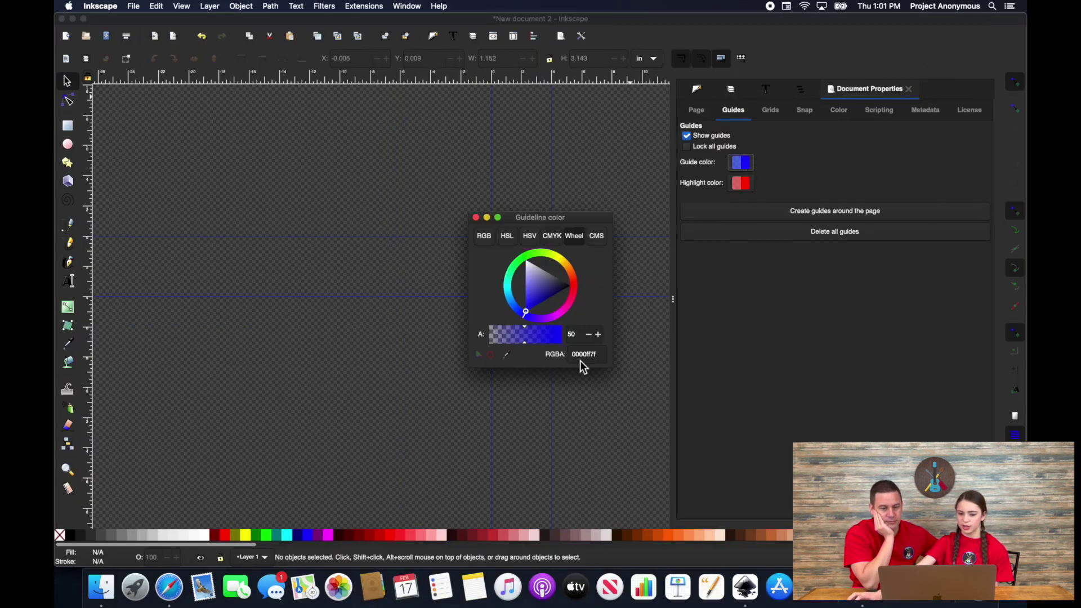
left_click(525, 314)
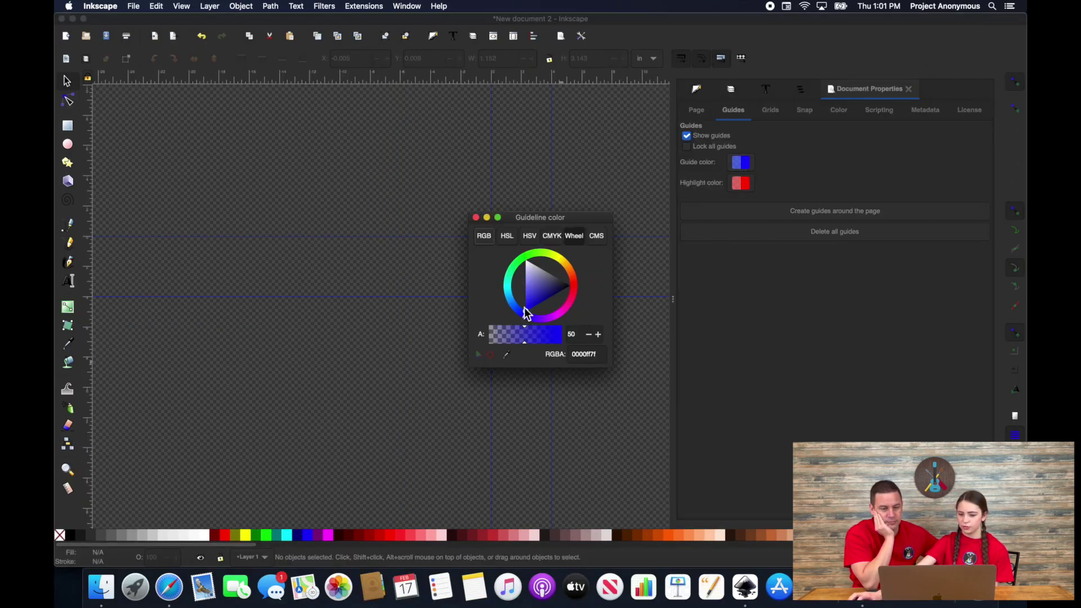
left_click(528, 265)
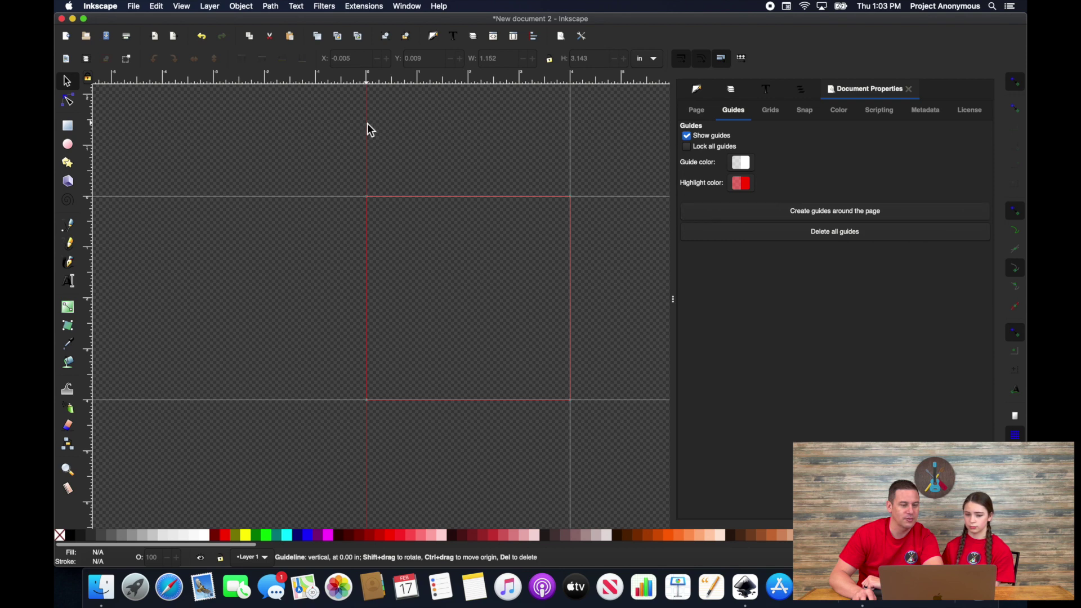
Step: Label the vertical guide 'Start of text', colour it white, and place it at X 1 in
double_click(367, 125)
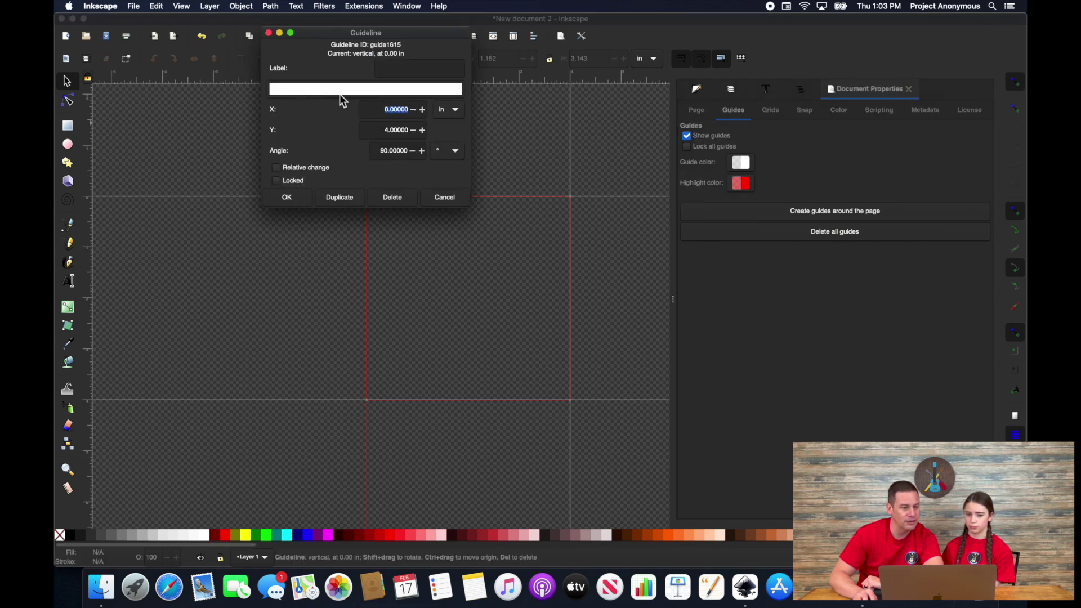
left_click(414, 72)
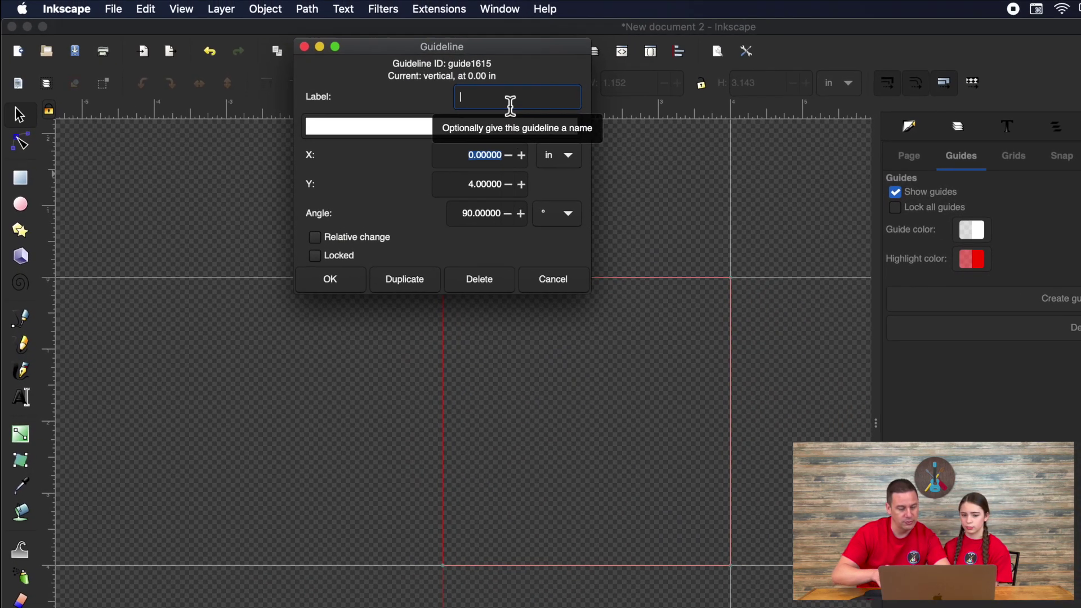
type("Star")
type("t of")
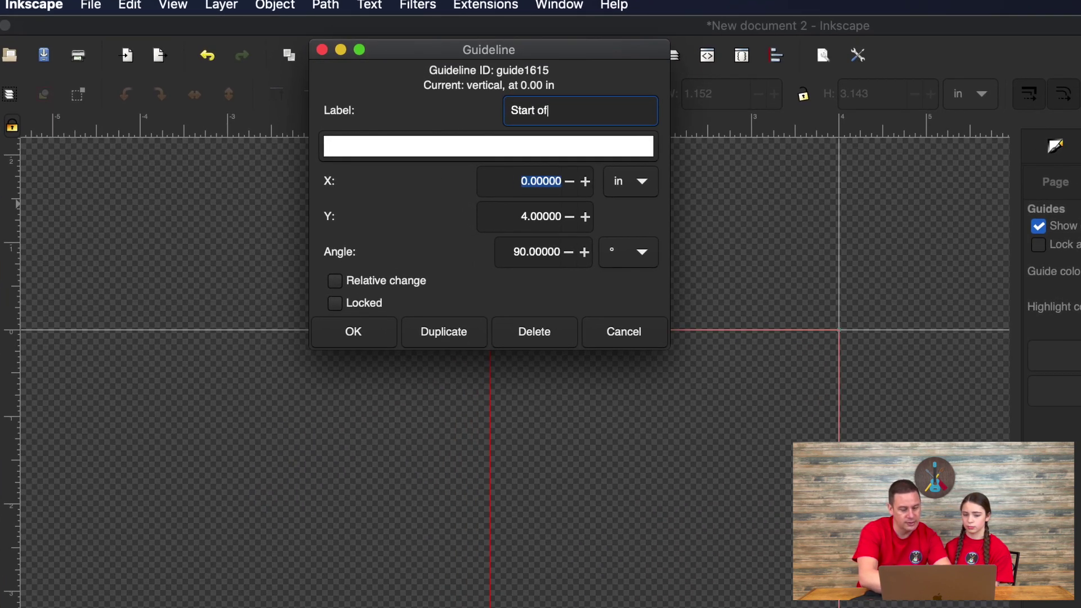
type(" text")
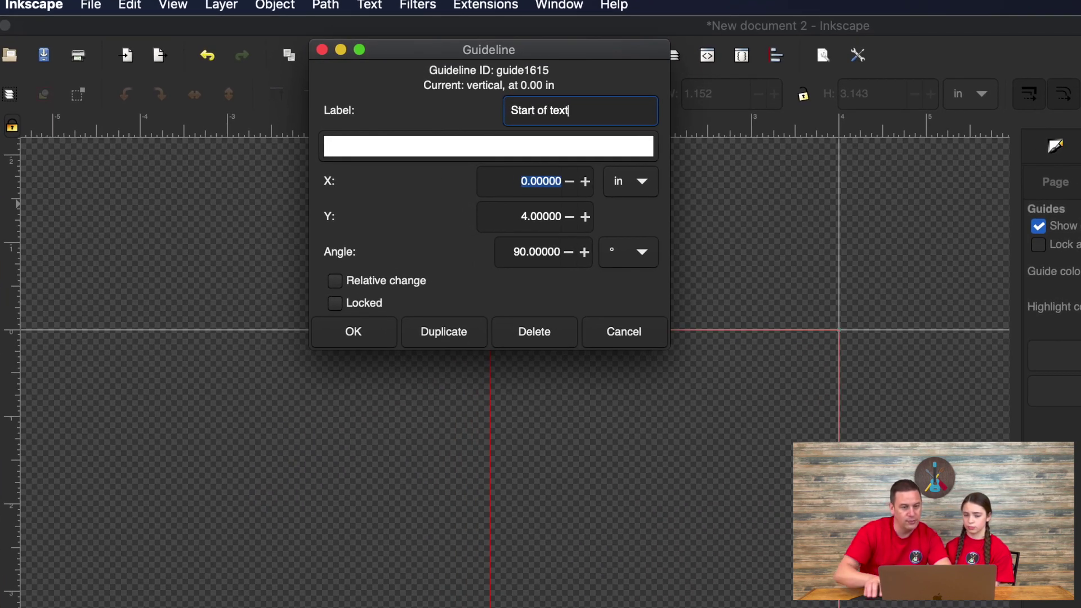
left_click(529, 147)
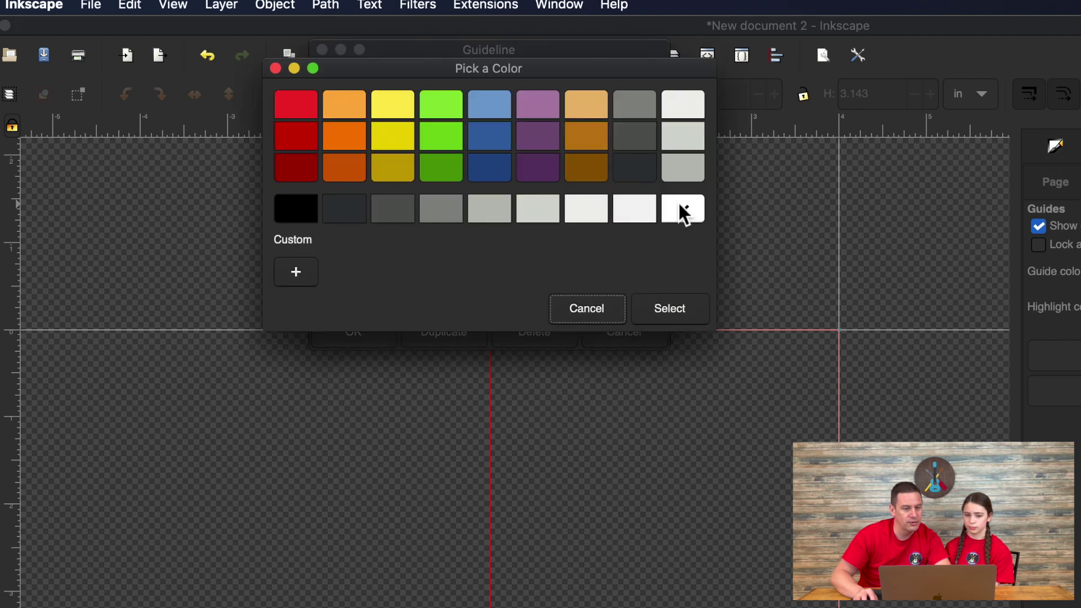
left_click(655, 310)
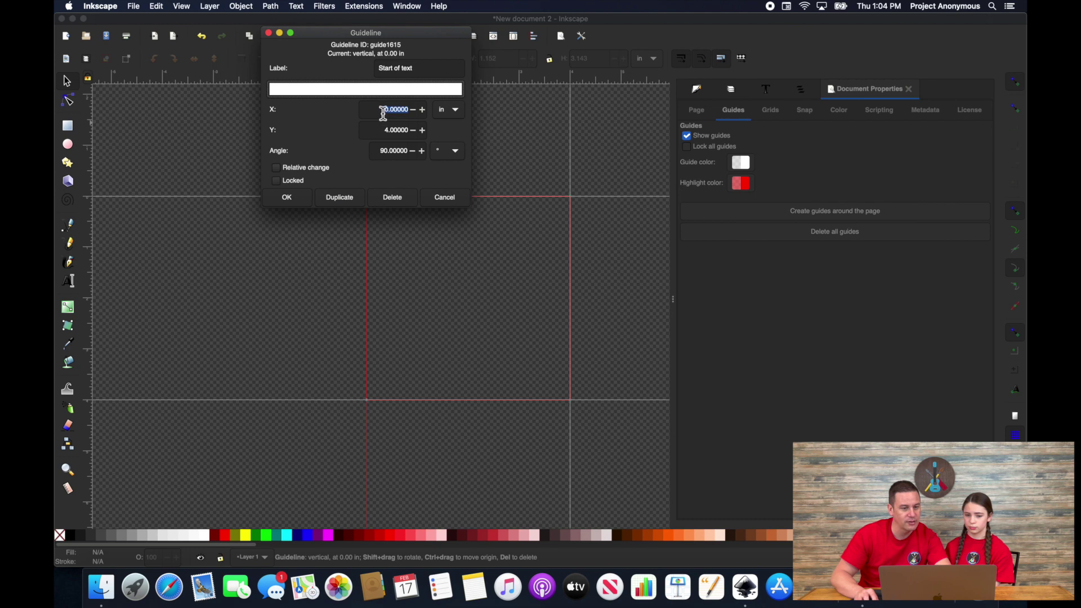
left_click(394, 113)
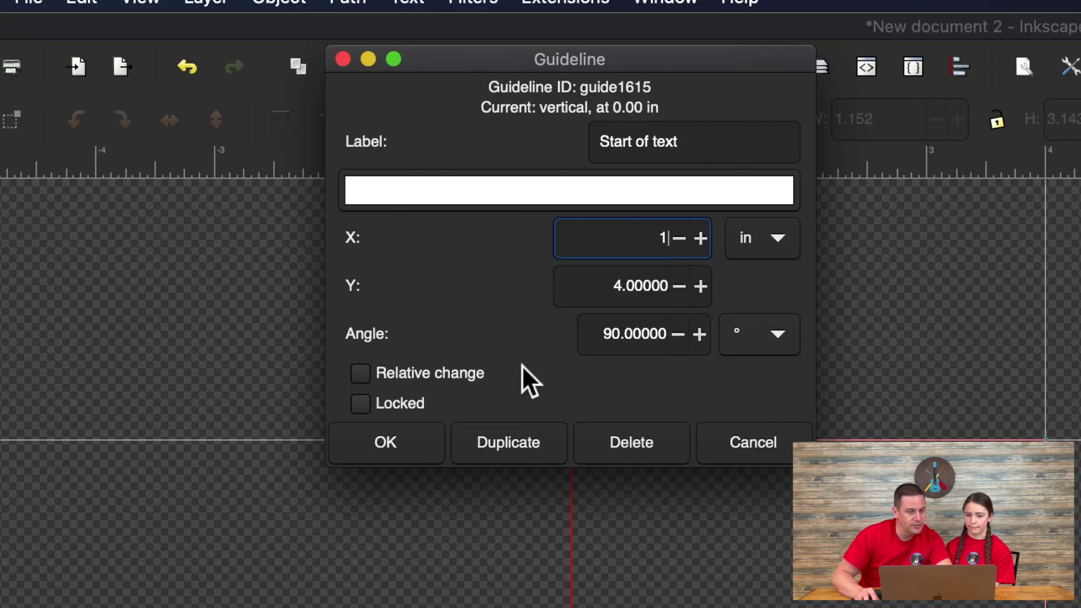
left_click(403, 439)
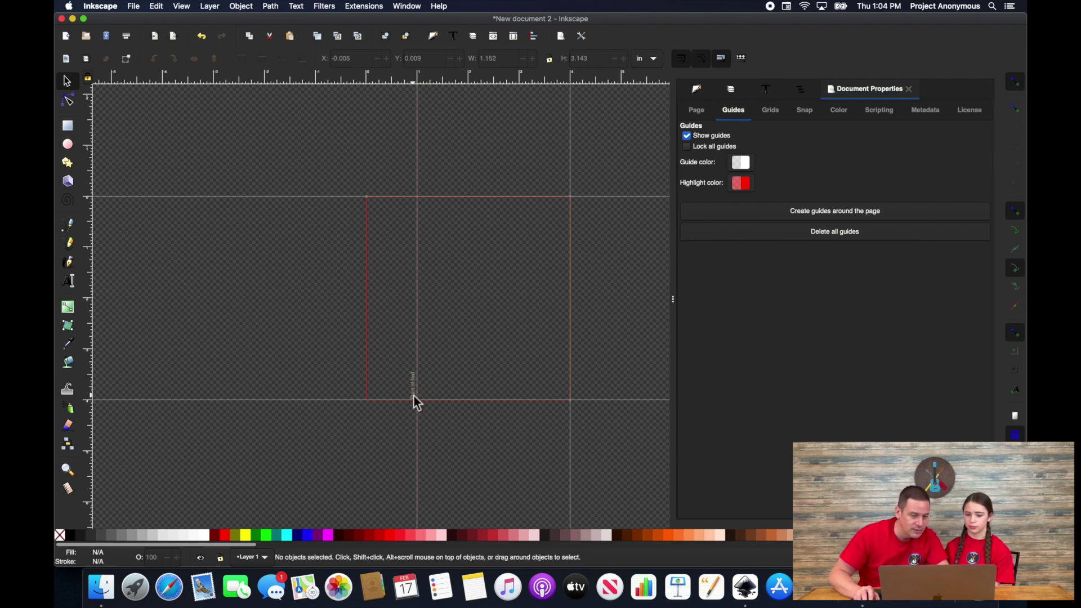
Step: Create a text object reading 'Test' on the canvas
scroll(414, 396, "up", 3)
scroll(420, 257, "down", 4)
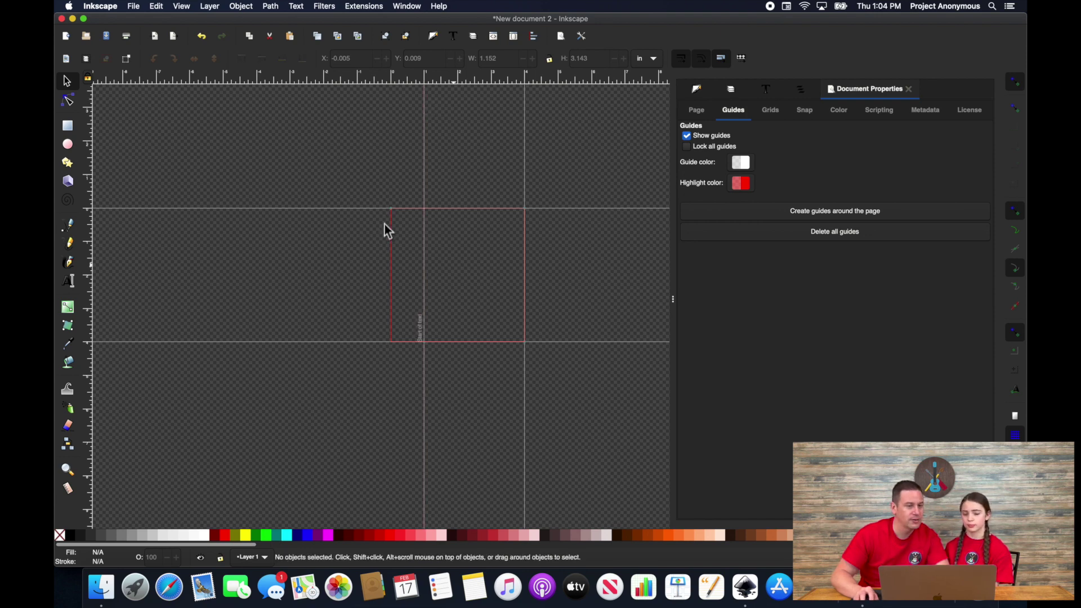
left_click(68, 281)
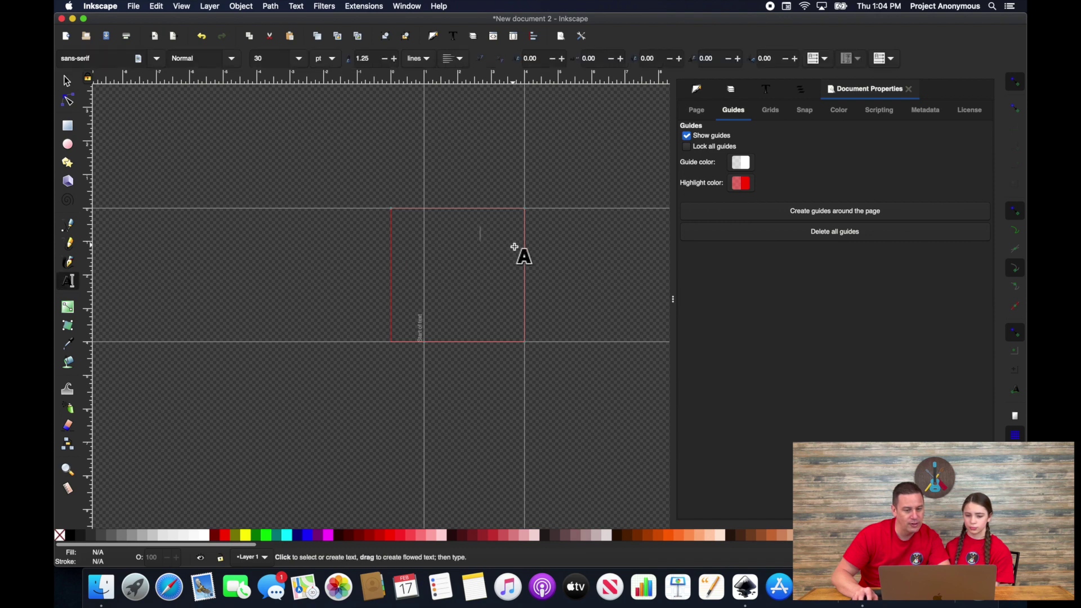
type("Test")
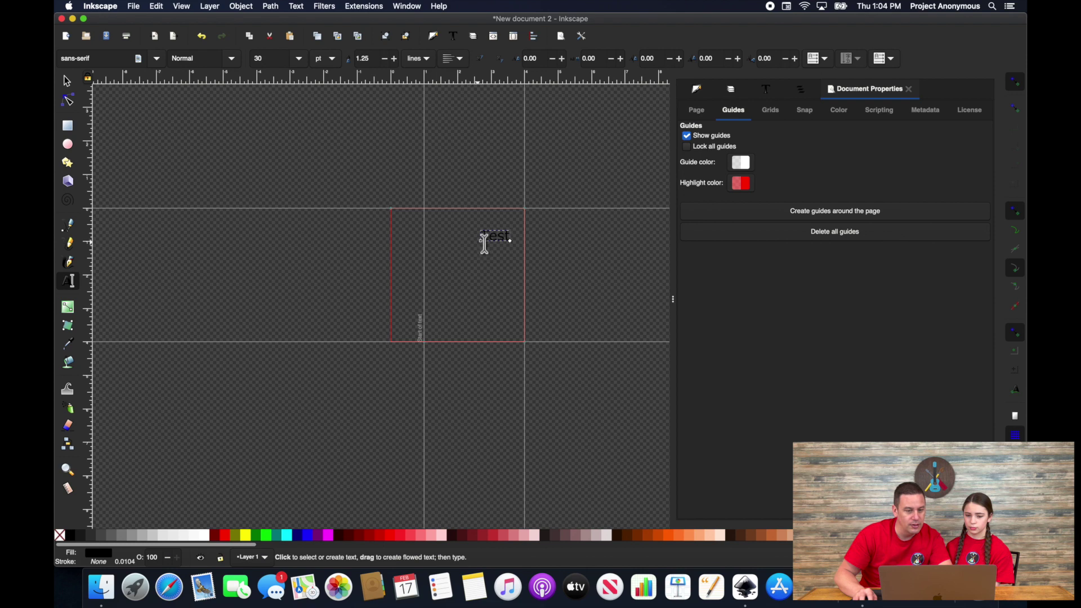
key("F1")
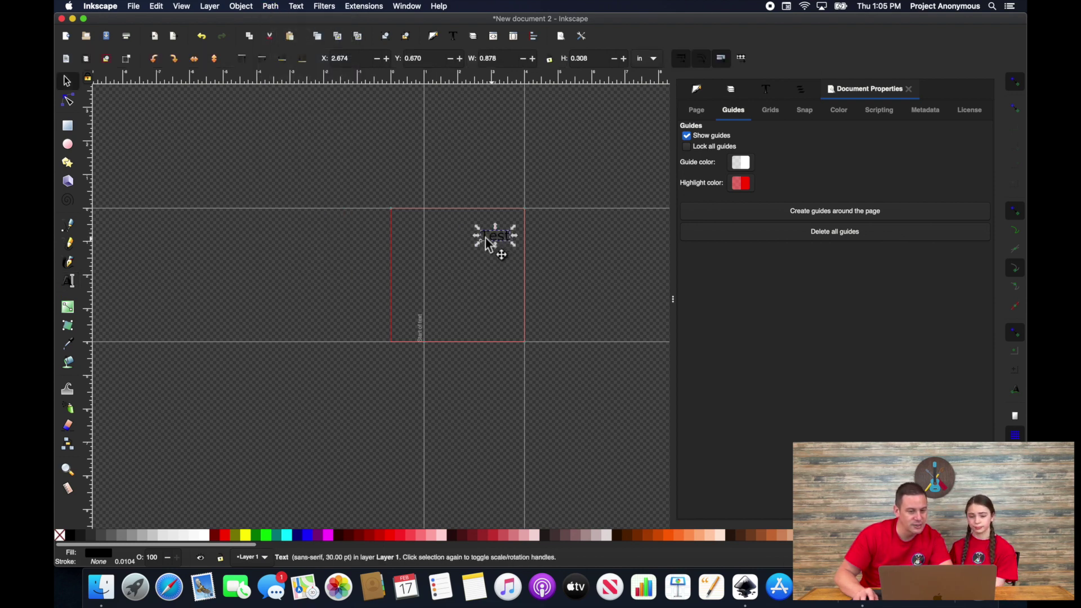
Step: Move the Test text near the page top, just right of the Start of text guide
left_click_drag(485, 238, 453, 235)
mouse_move(439, 235)
left_mouse_down()
mouse_move(429, 235)
mouse_move(456, 232)
left_mouse_up()
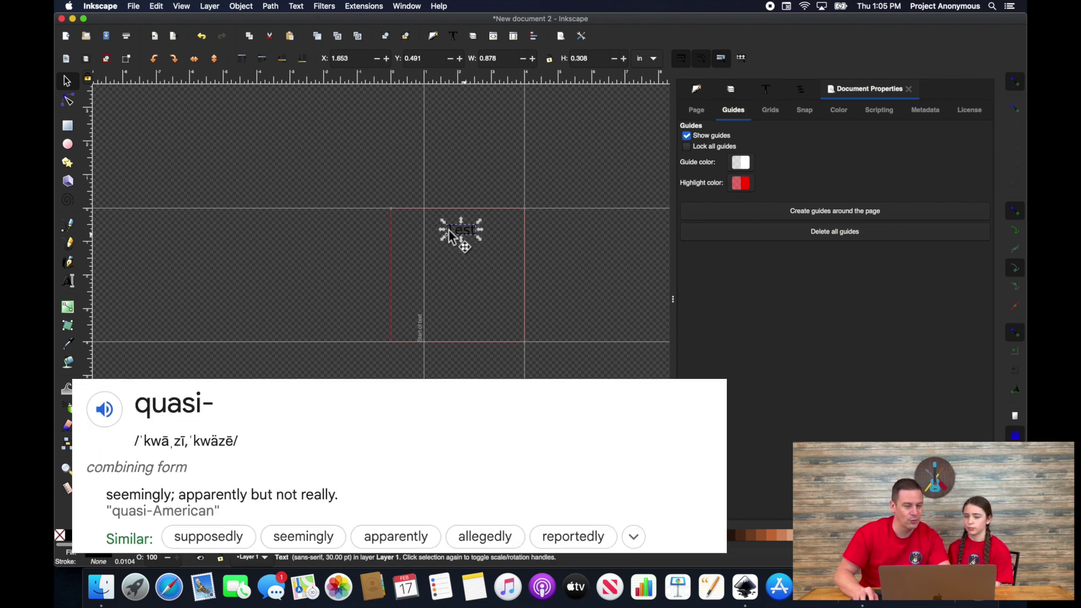
scroll(459, 236, "up", 5)
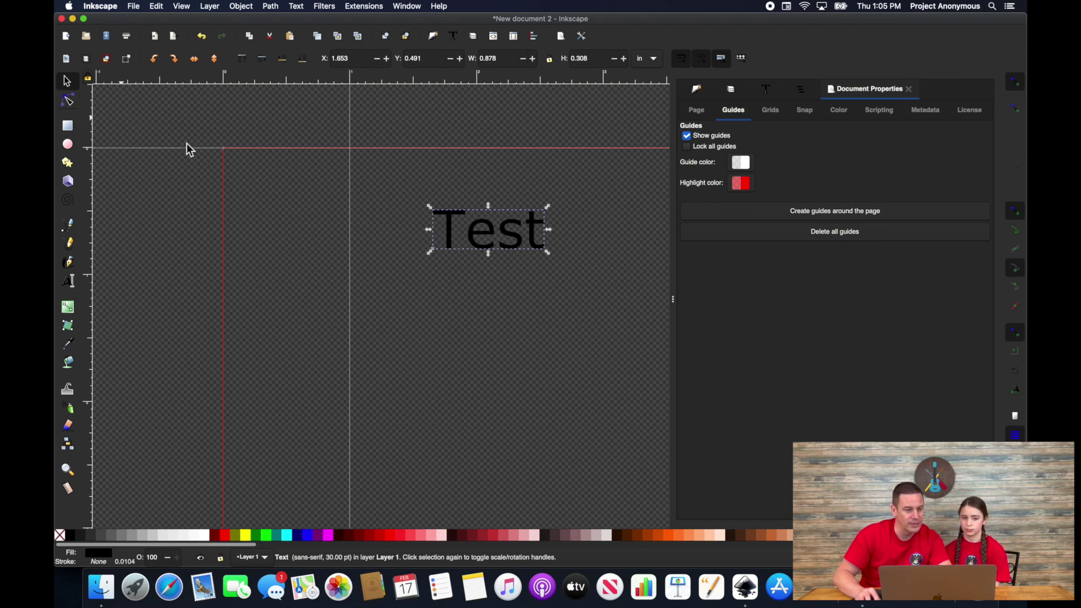
Step: Convert the Test text into a group of paths with Object to Path
left_click(270, 6)
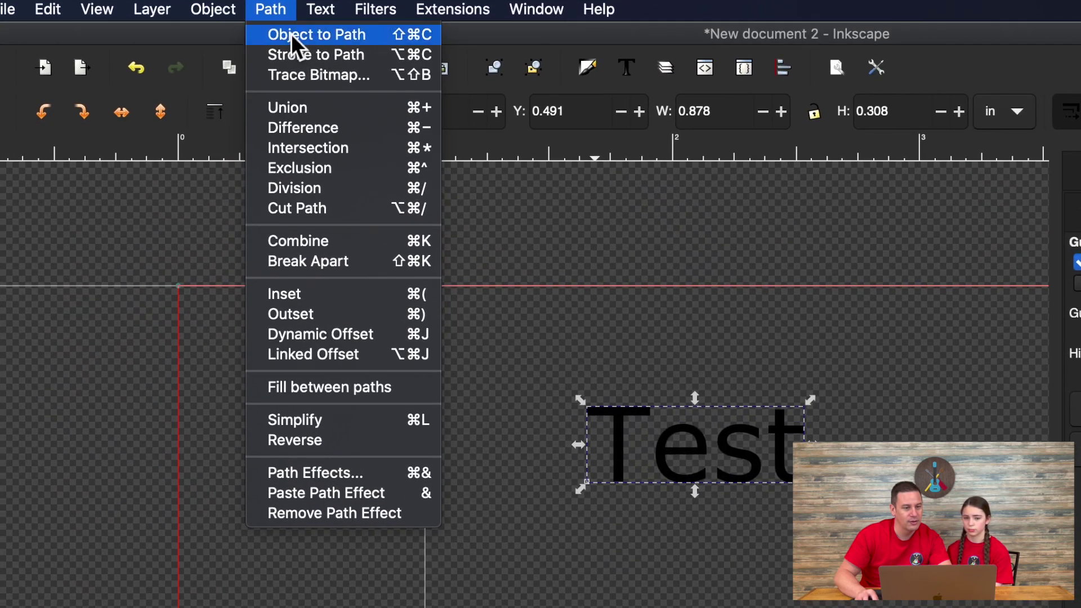
left_click(292, 37)
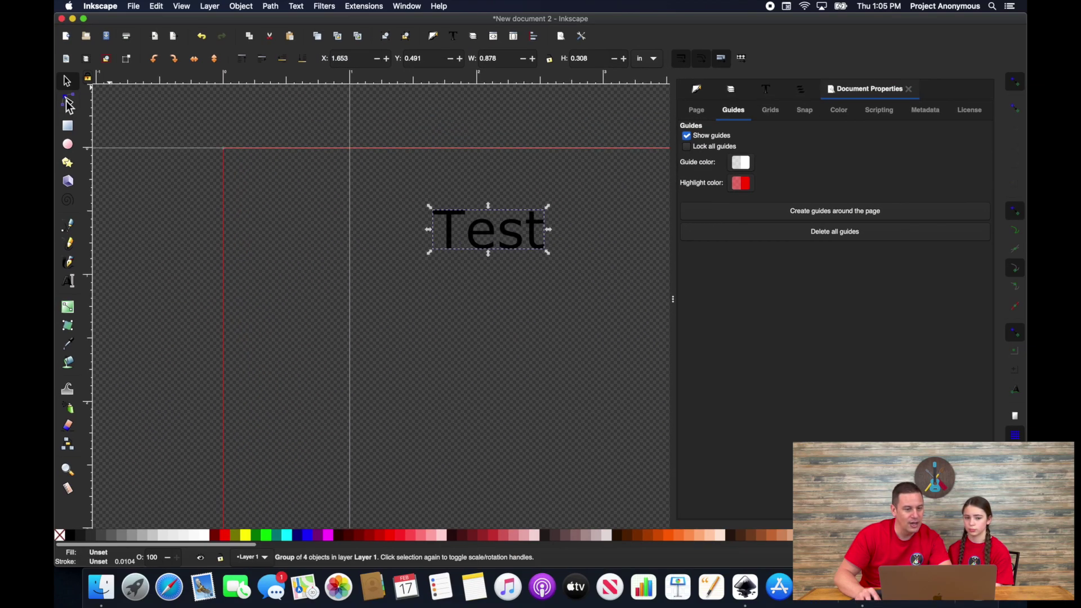
left_click(68, 100)
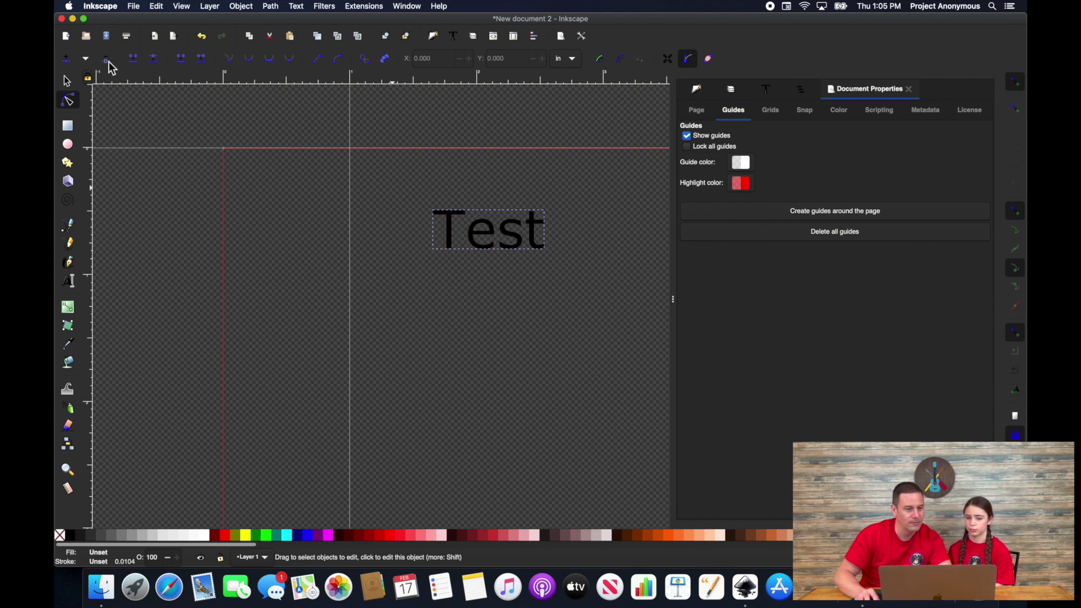
left_click(68, 82)
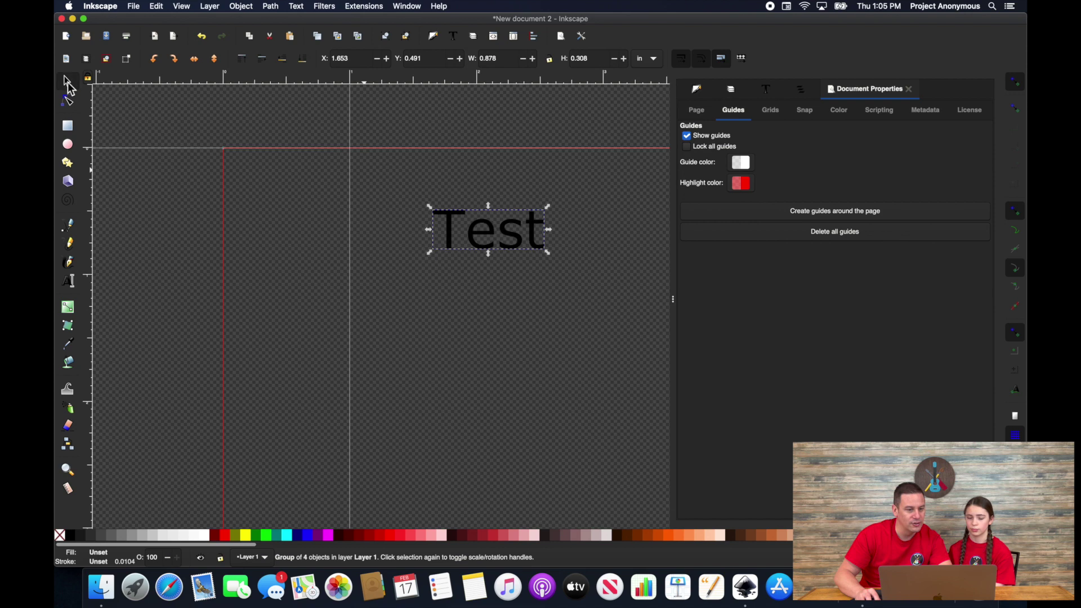
Step: Snap the Test group's left edge onto the Start of text guide at X 1.000 in, toggling snapping off and back on
left_click_drag(444, 211, 370, 188)
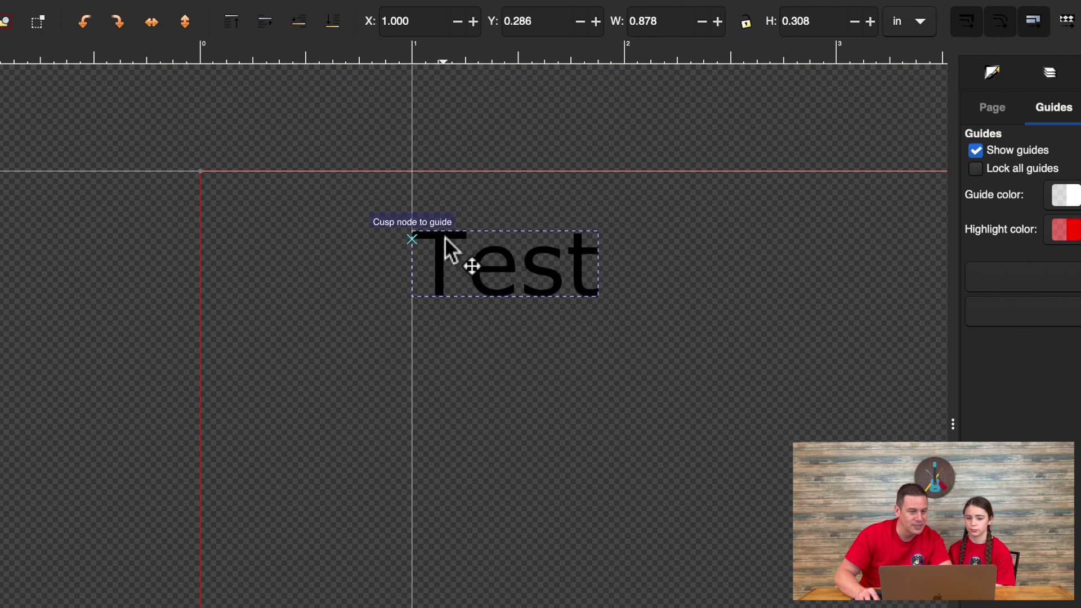
left_click_drag(452, 250, 411, 248)
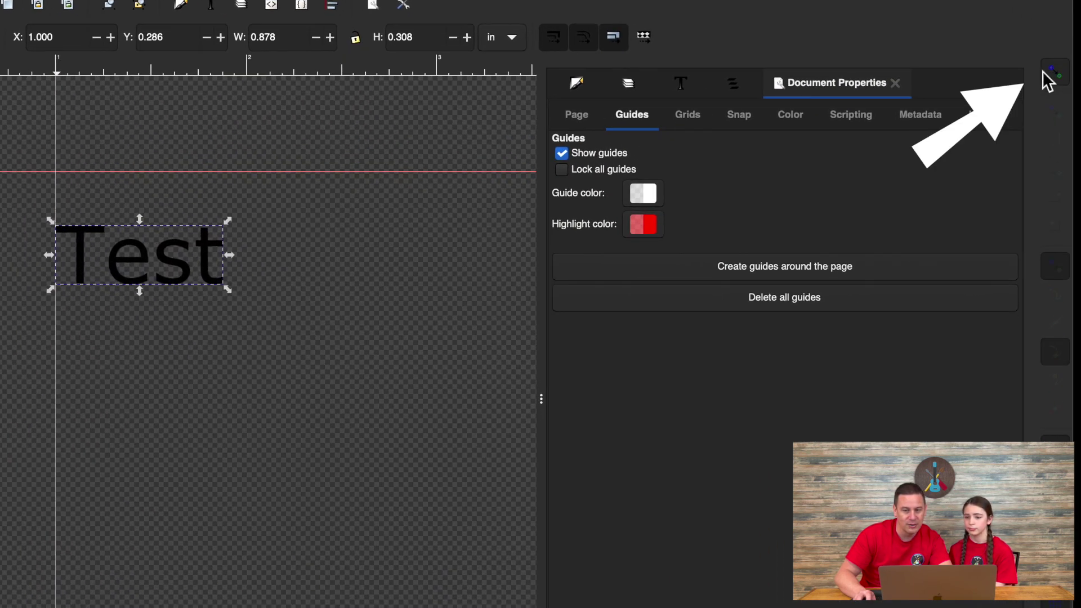
left_click(1015, 83)
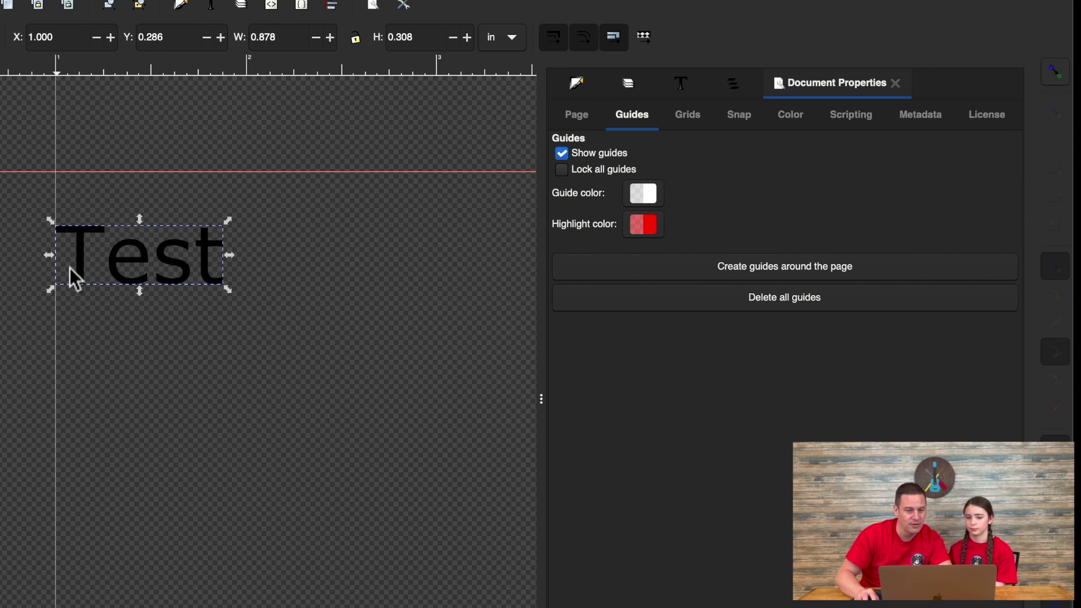
left_click_drag(169, 270, 162, 241)
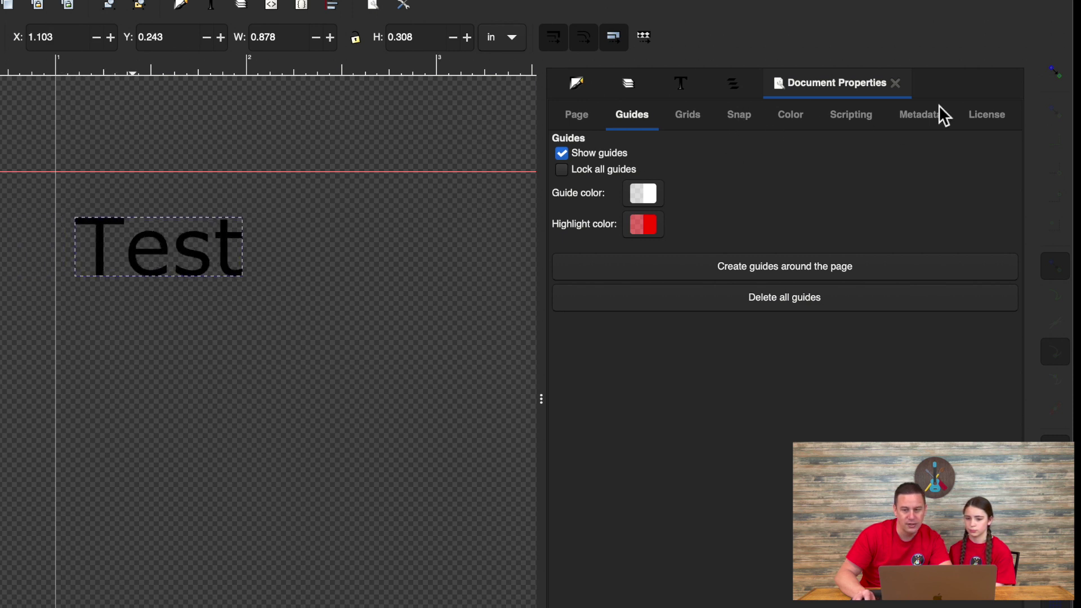
left_click(1056, 73)
left_click_drag(124, 242, 65, 240)
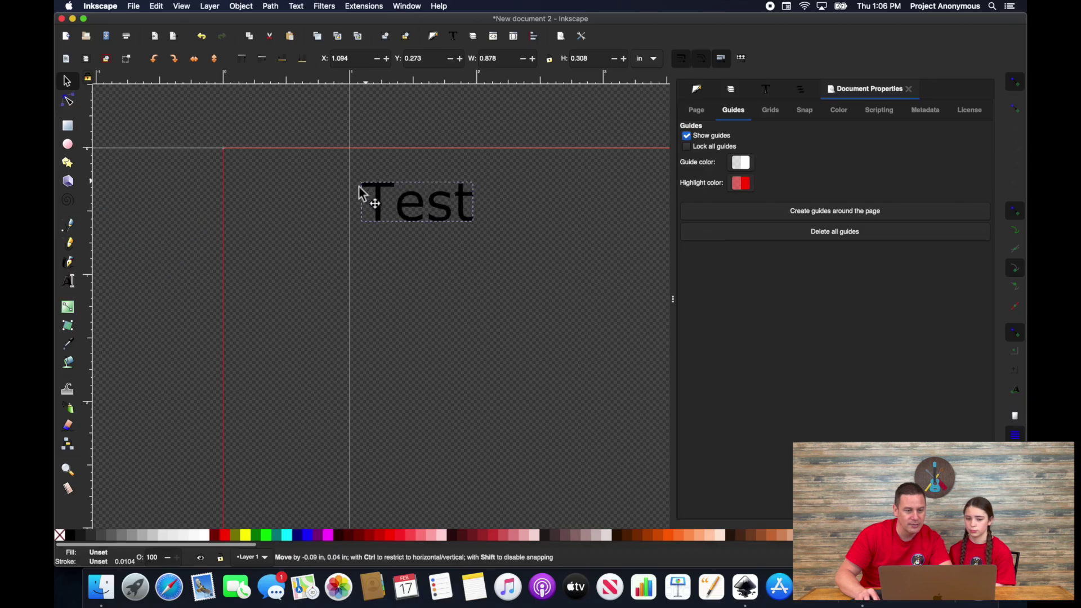
left_click_drag(357, 195, 477, 224)
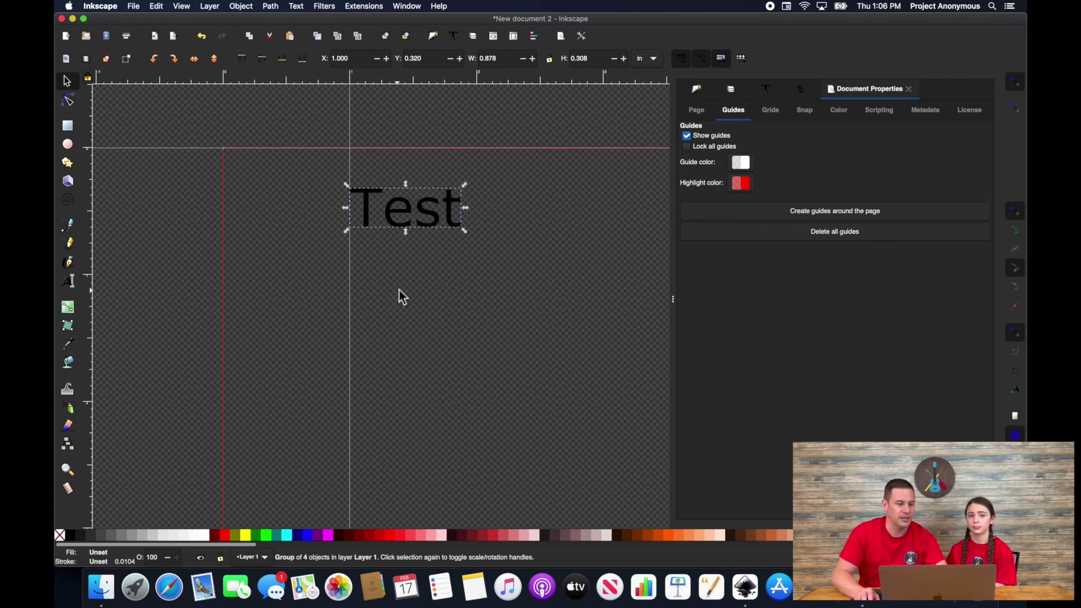
Step: Zoom out, move Test to the right, then re-snap it to the guide at X 1.000, Y 0.241 in
scroll(412, 287, "down", 3)
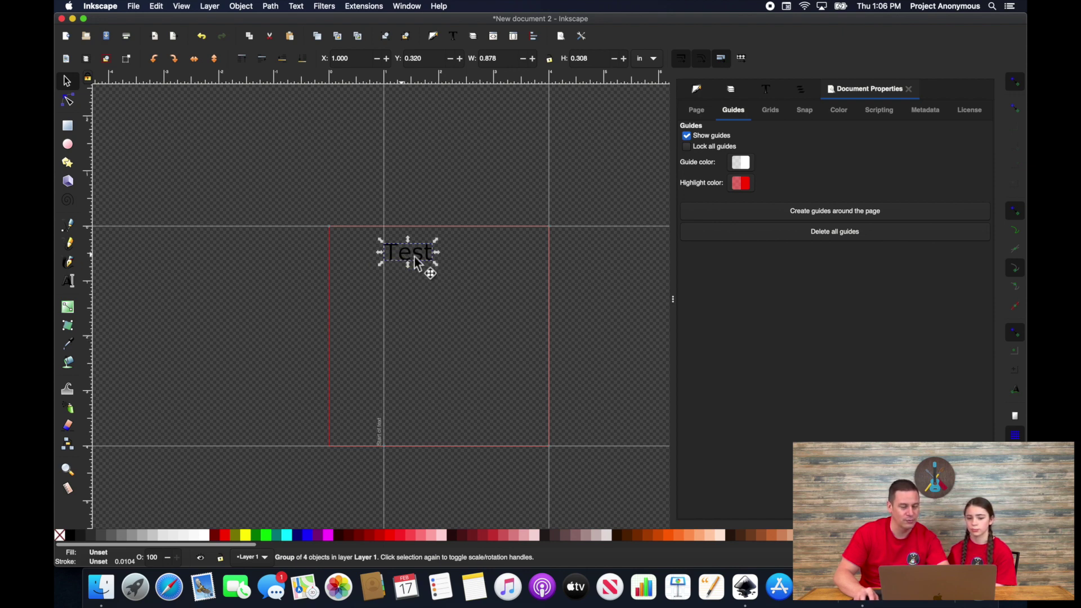
left_click_drag(404, 255, 443, 263)
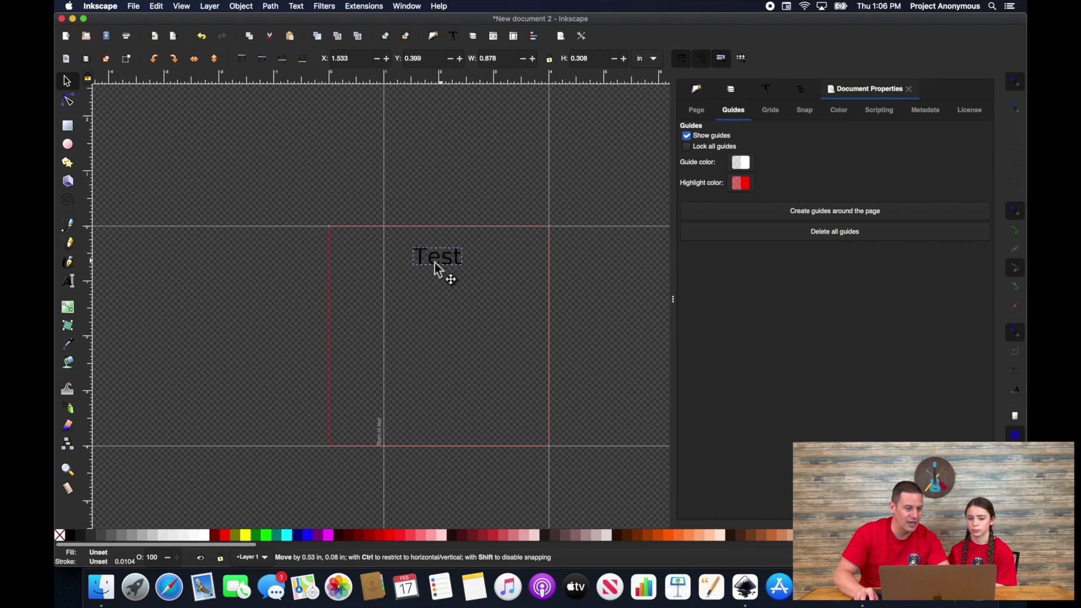
left_click_drag(413, 253, 413, 248)
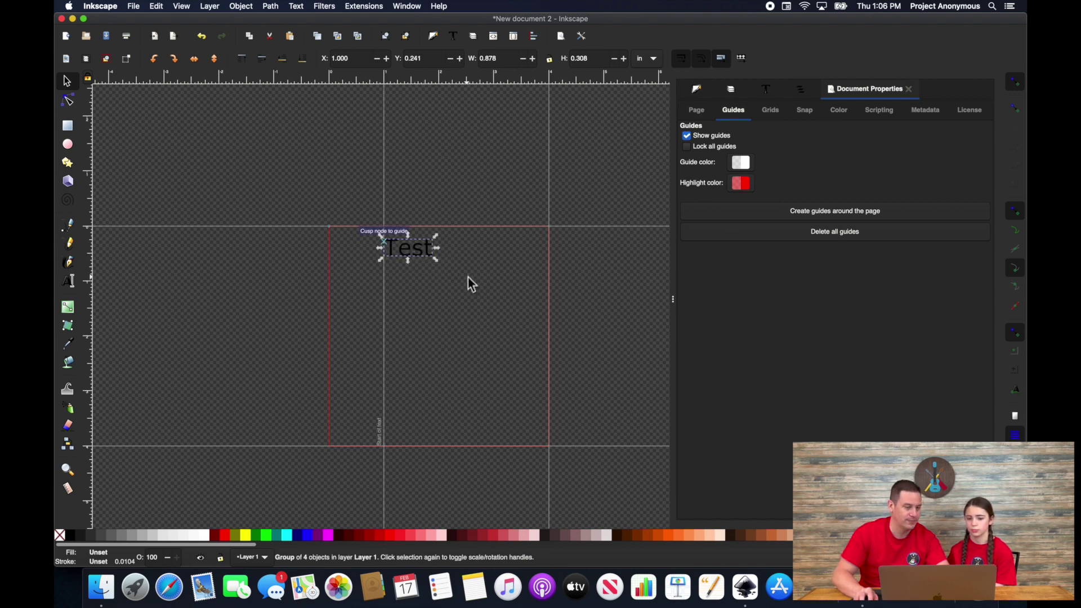